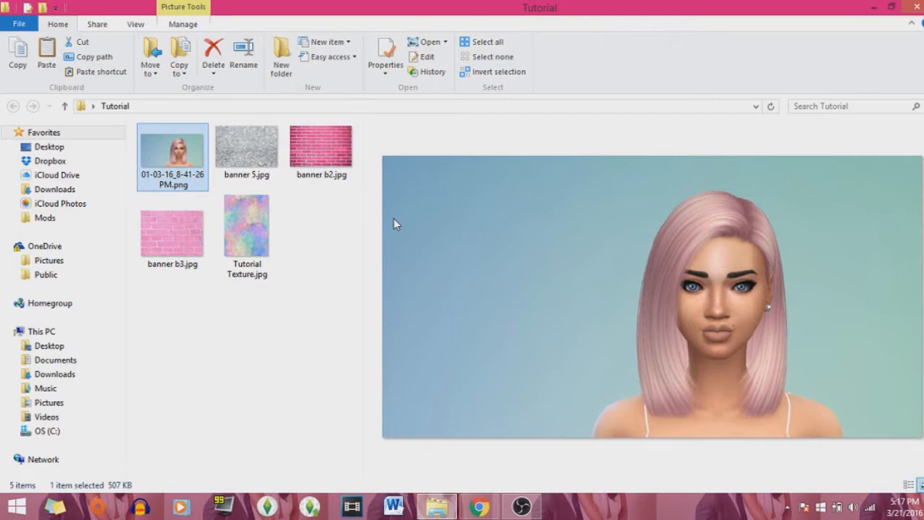
click(479, 501)
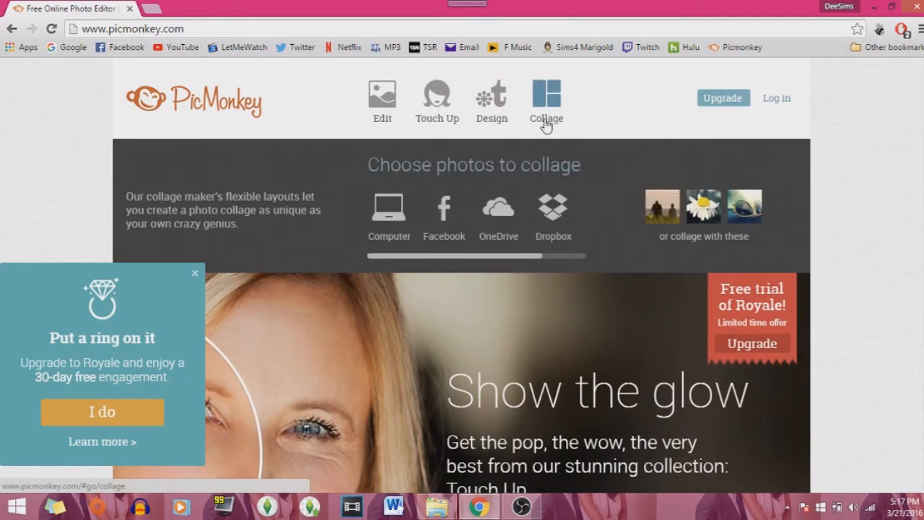
click(549, 122)
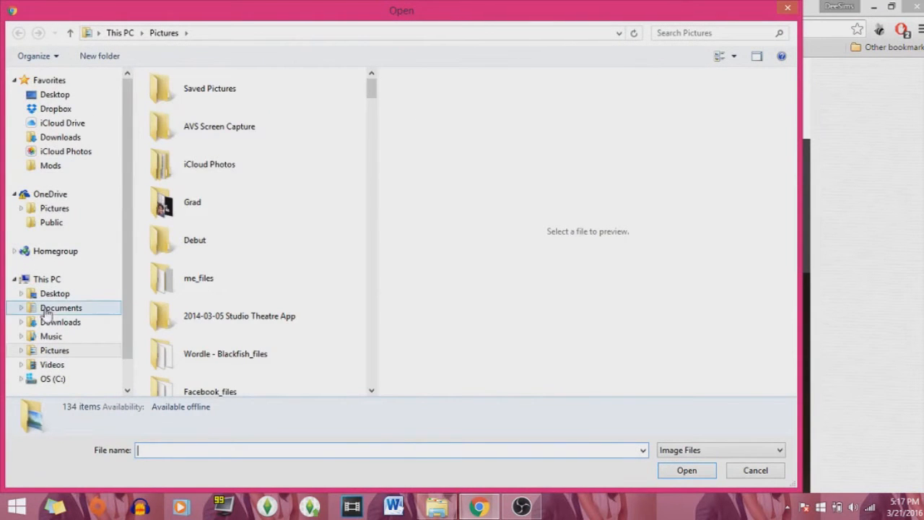
click(57, 294)
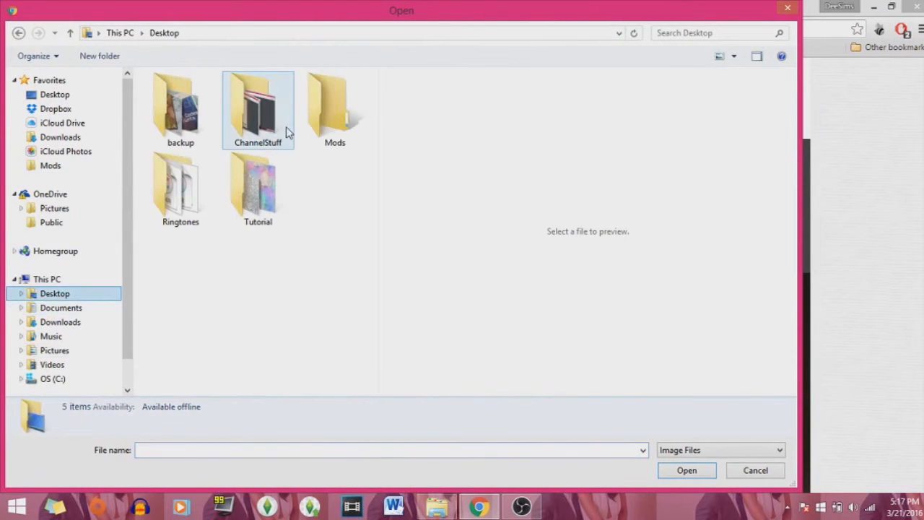
double_click(263, 204)
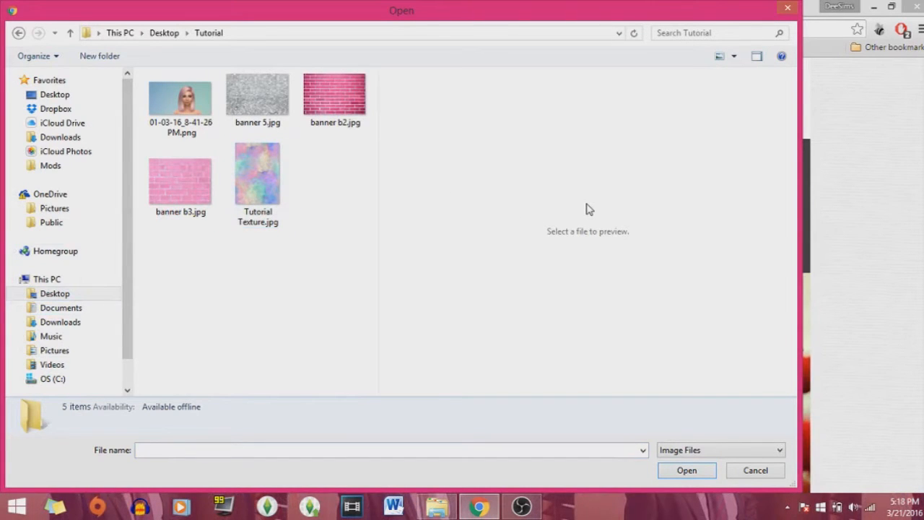
click(789, 9)
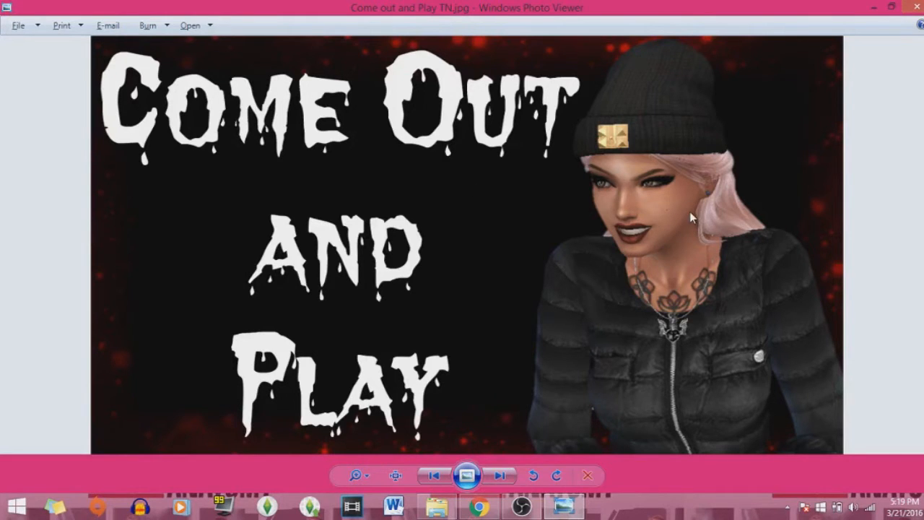
Step: Close the open thumbnail preview and look through the TN folder for other finished thumbnail examples
click(915, 7)
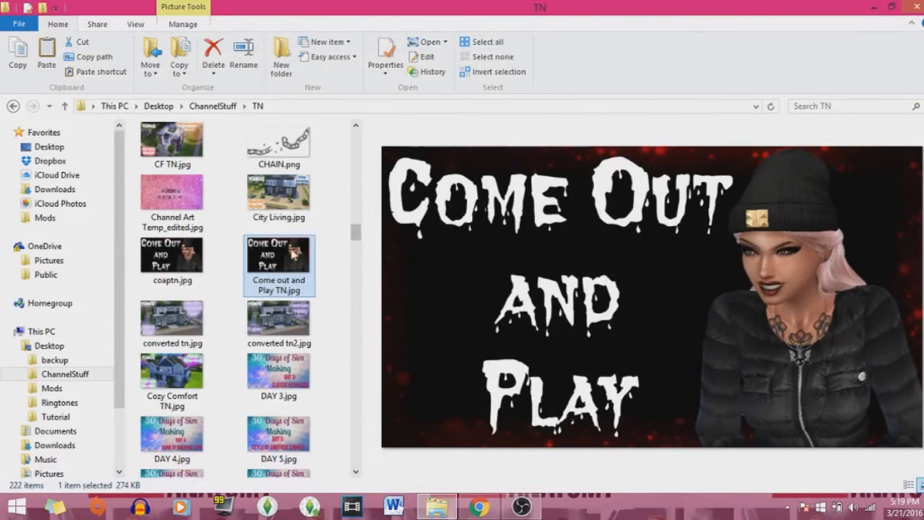
scroll(238, 263, down, 20)
scroll(242, 266, down, 2)
scroll(239, 264, up, 5)
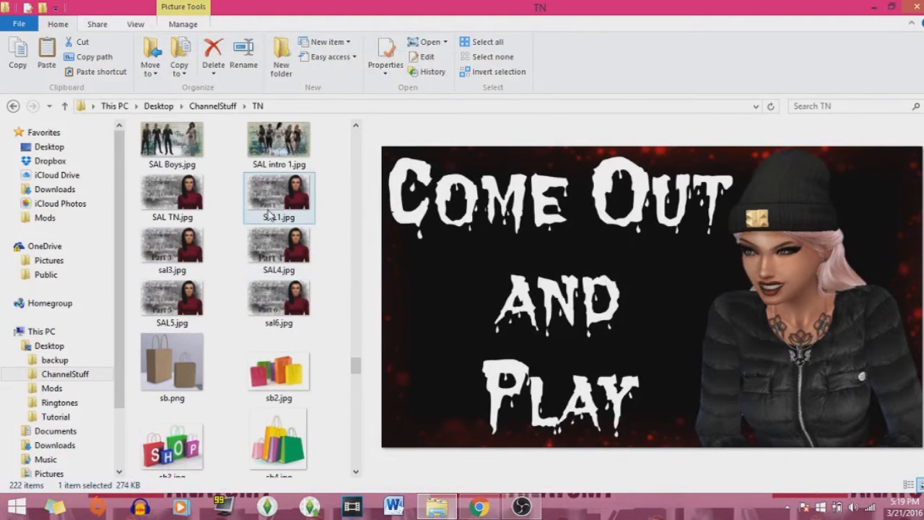
scroll(269, 216, down, 20)
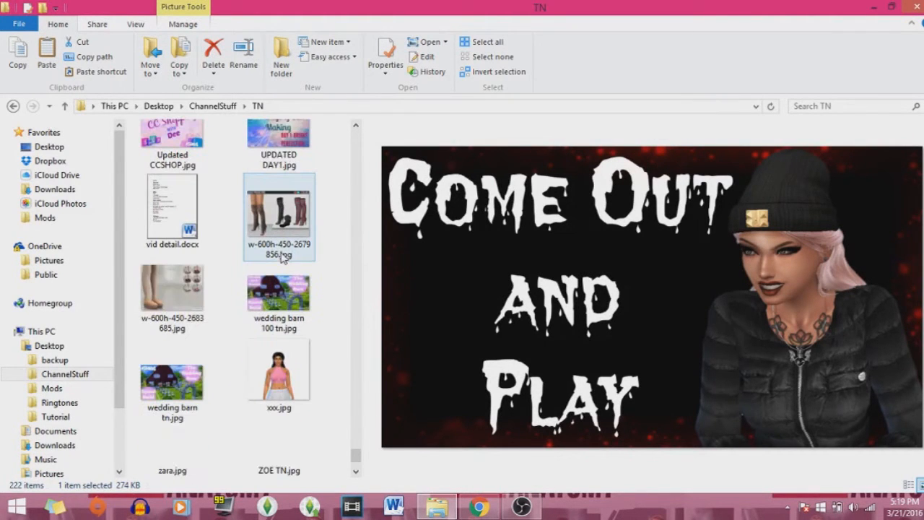
scroll(281, 259, up, 15)
scroll(275, 289, up, 5)
scroll(250, 318, down, 2)
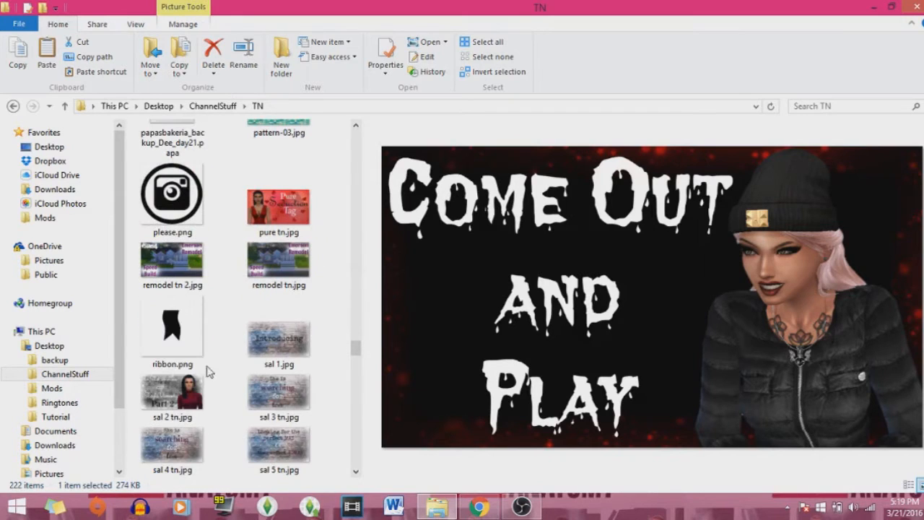
Step: View the example thumbnails sal 4 tn.jpg, sal 5 tn.jpg and SAL Boys.jpg in the photo viewer
double_click(180, 445)
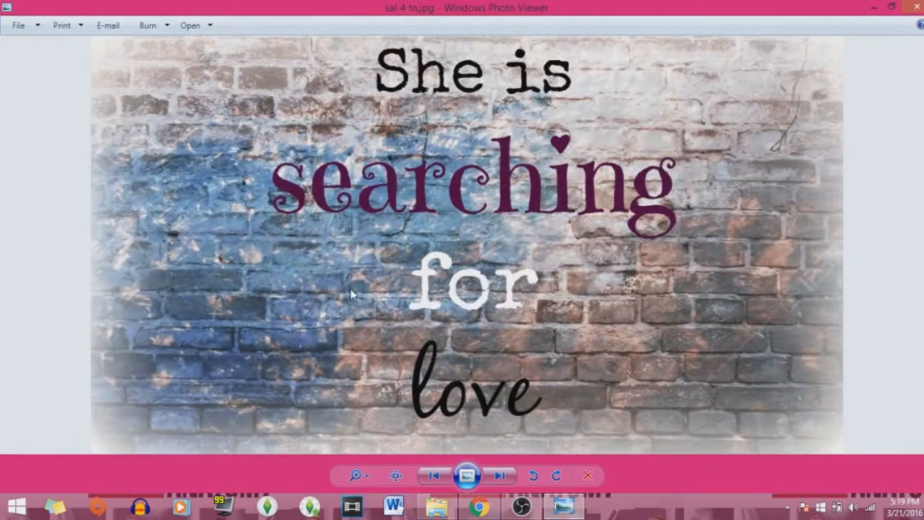
click(499, 475)
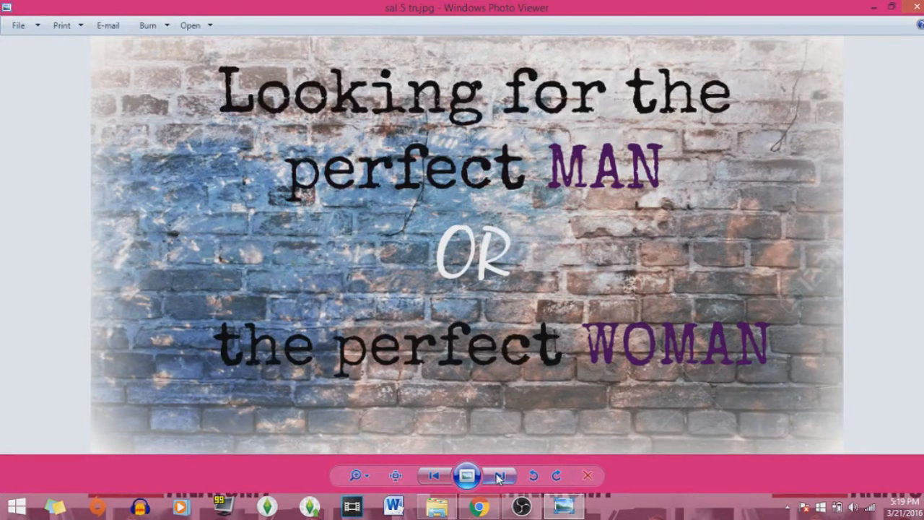
click(499, 475)
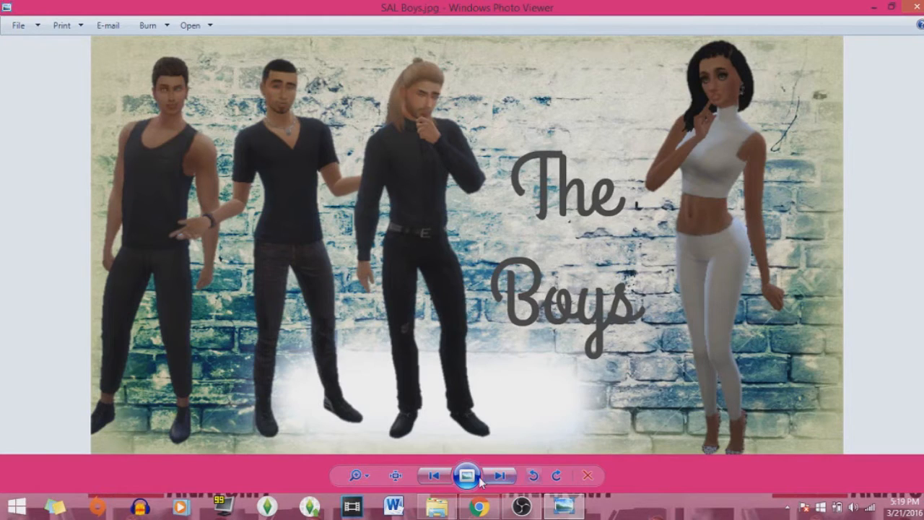
click(434, 475)
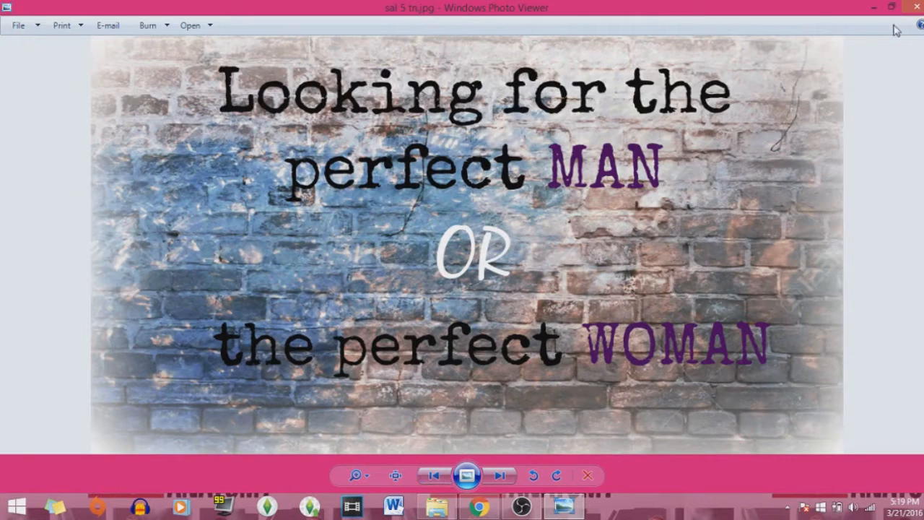
click(917, 7)
Step: Go to the Tutorial folder on the Desktop and view the portrait 01-03-16_8-41-26 PM.png at full size
click(50, 346)
double_click(181, 355)
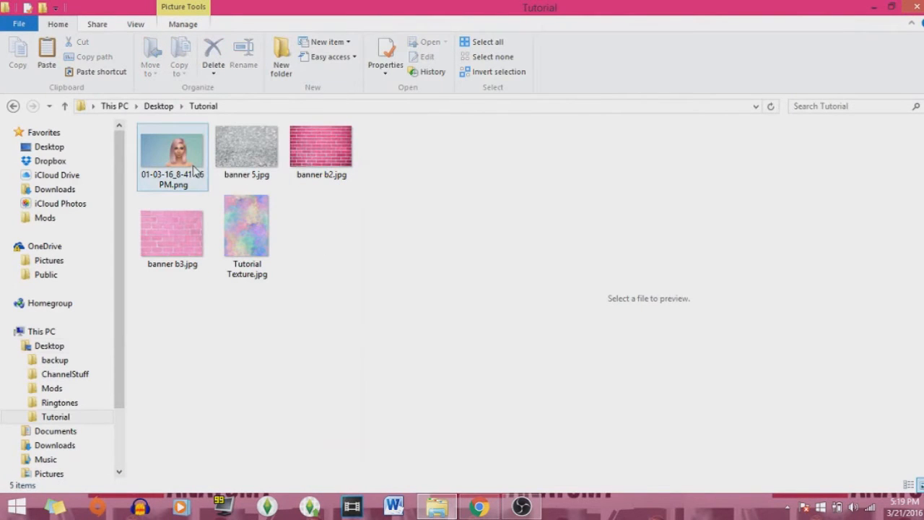
double_click(193, 169)
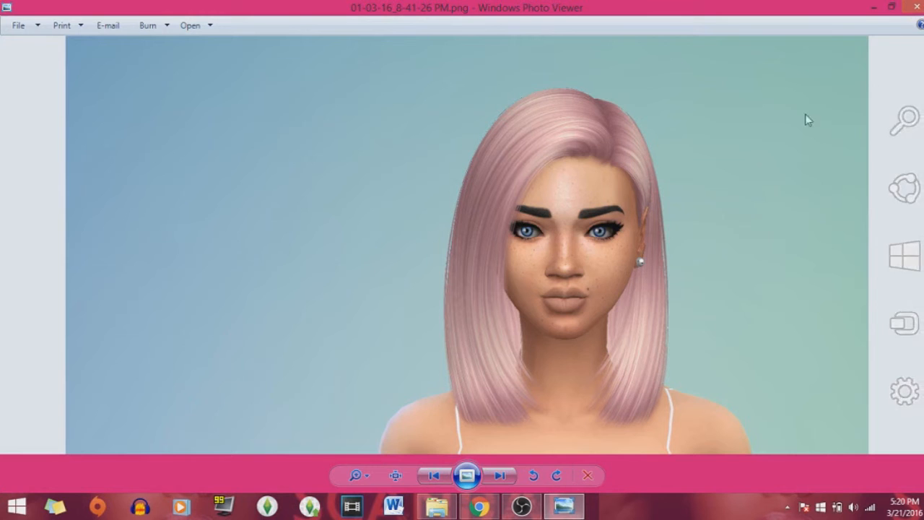
click(915, 7)
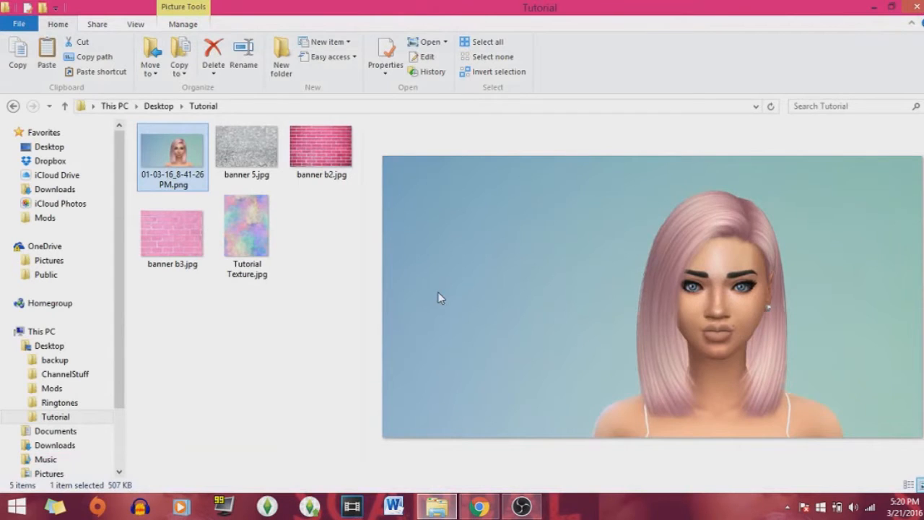
Step: Switch to Word and insert the picture 01-03-16_8-41-26 PM.png from the Desktop's Tutorial folder into the blank document
click(393, 507)
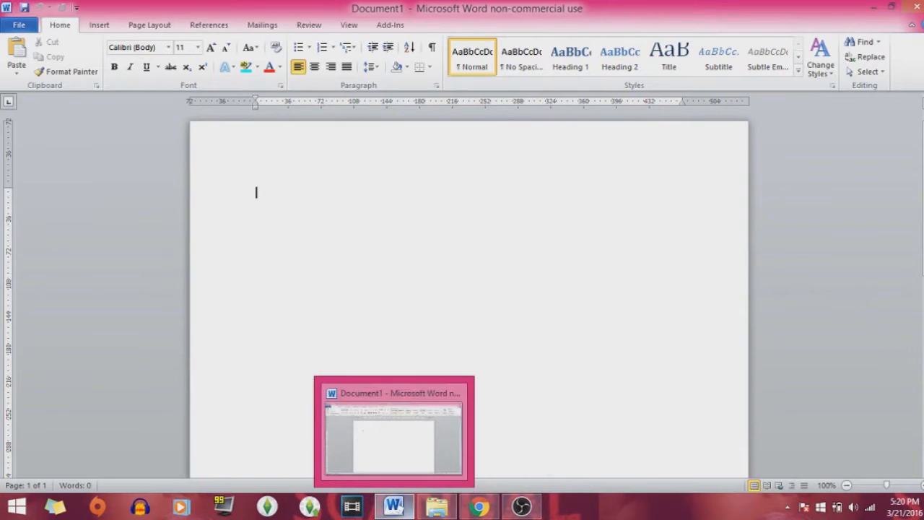
click(101, 26)
click(143, 54)
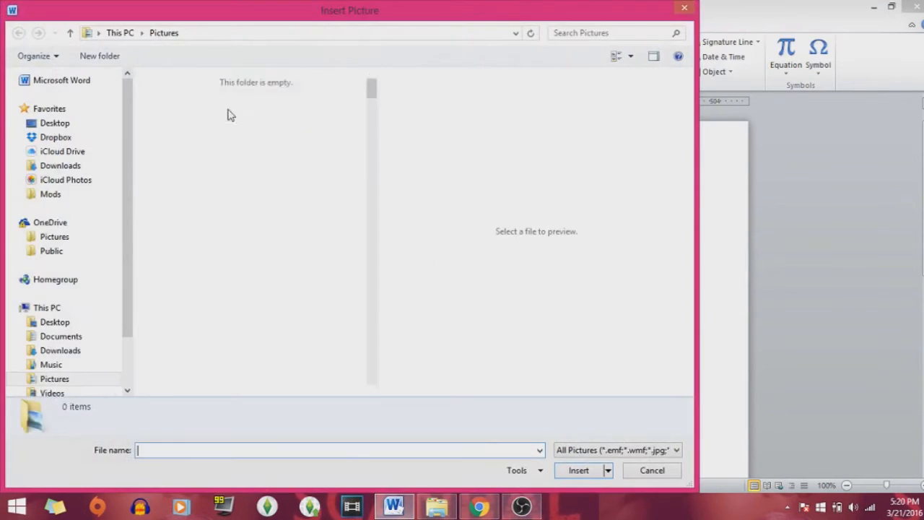
click(85, 322)
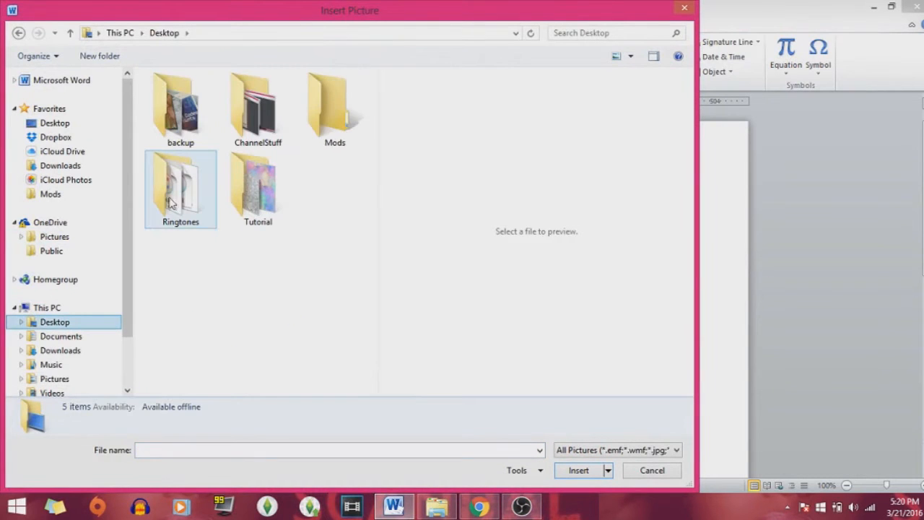
click(231, 211)
double_click(231, 211)
double_click(182, 95)
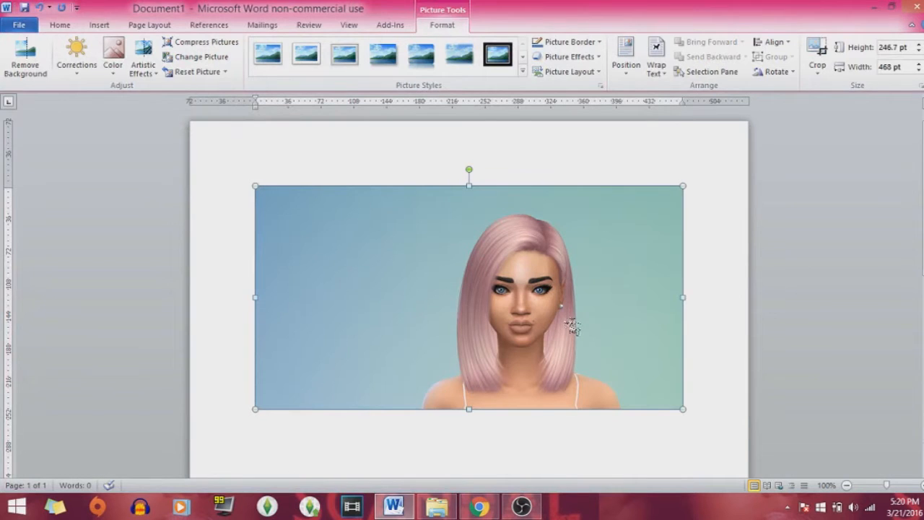
Step: Crop both sides of the inserted picture around the Sim to a width of about 258 pt
click(685, 249)
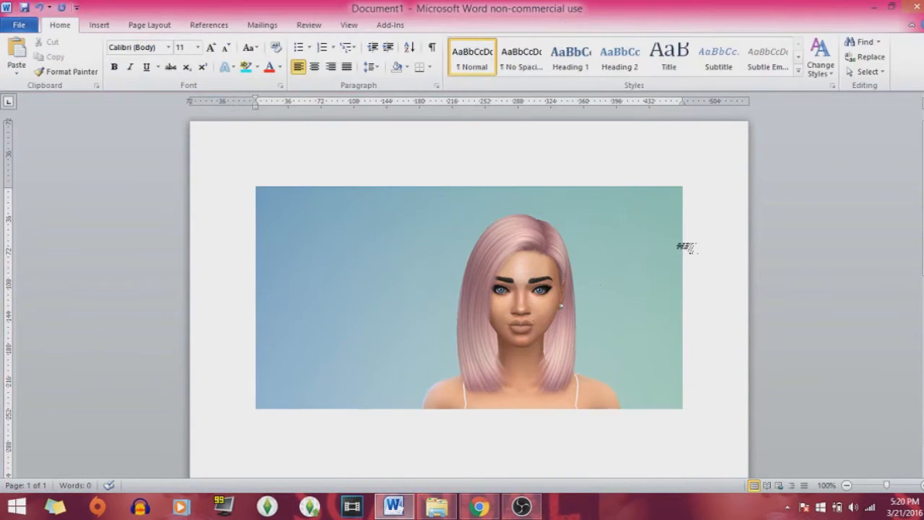
click(636, 263)
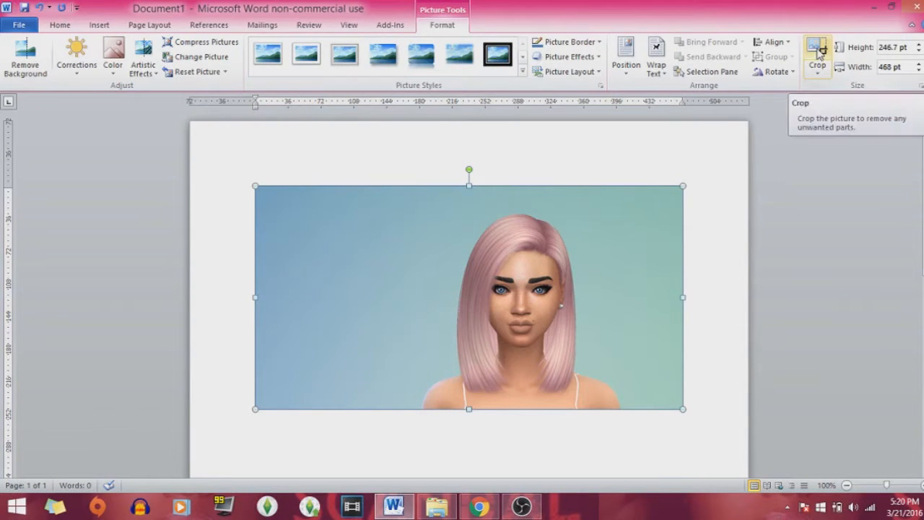
click(818, 52)
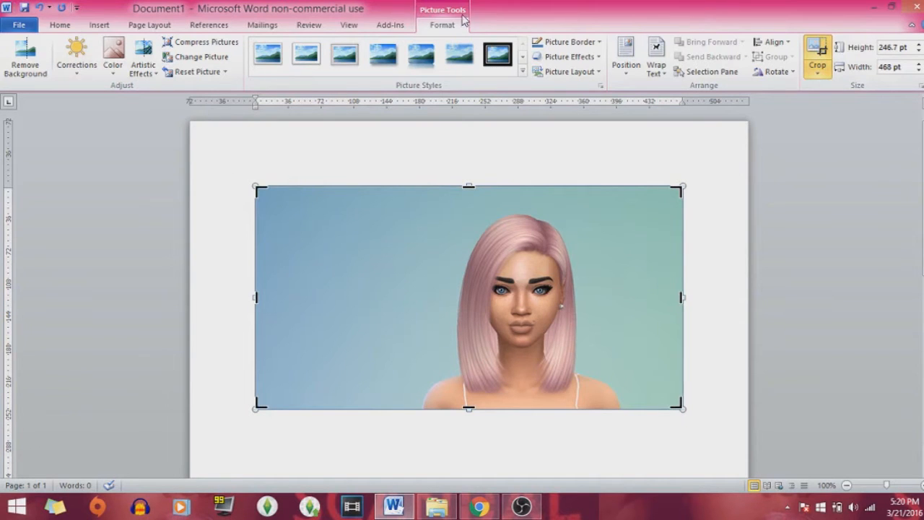
drag(680, 296, 638, 297)
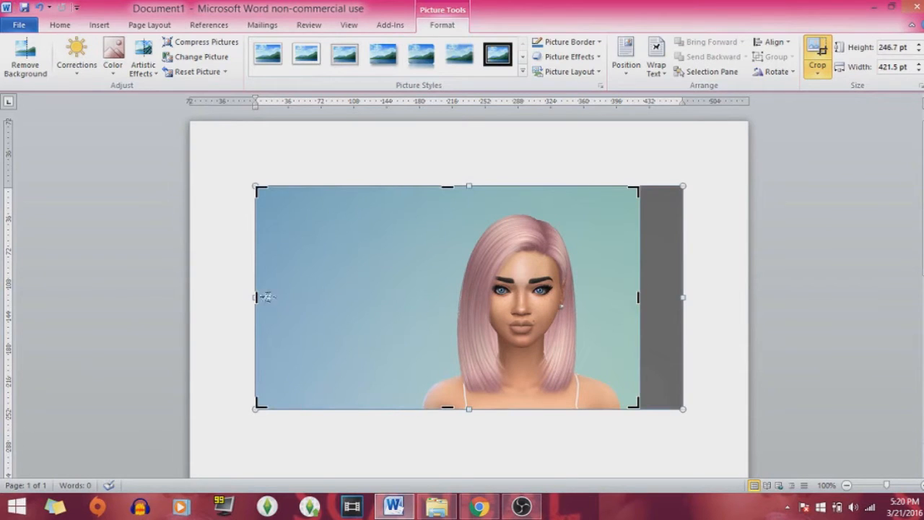
drag(256, 297, 406, 340)
click(816, 55)
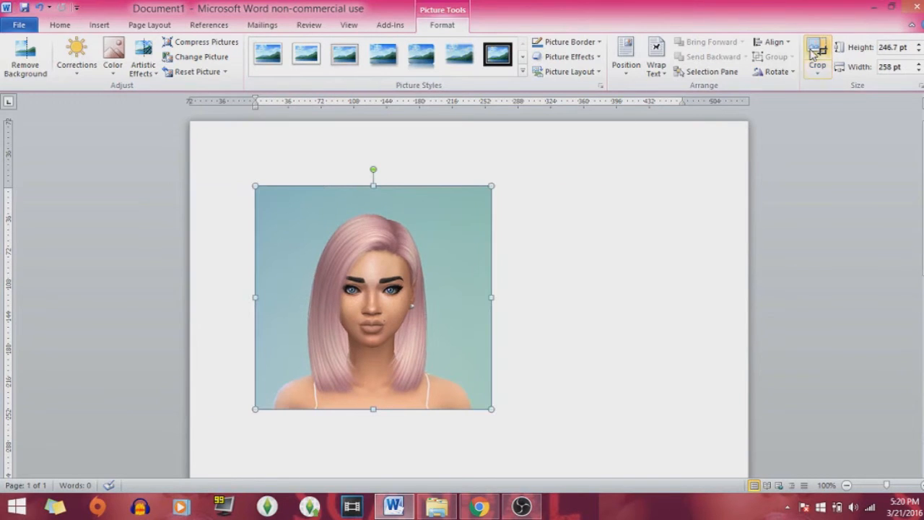
Step: Remove the picture's background, extending the selection area to all four edges of the crop to include the shoulders, and keep the changes
click(25, 61)
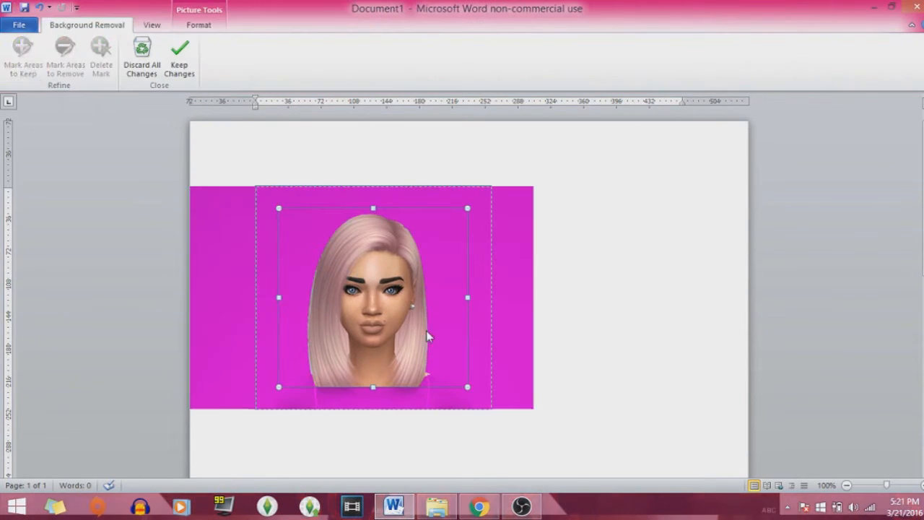
drag(373, 209, 373, 187)
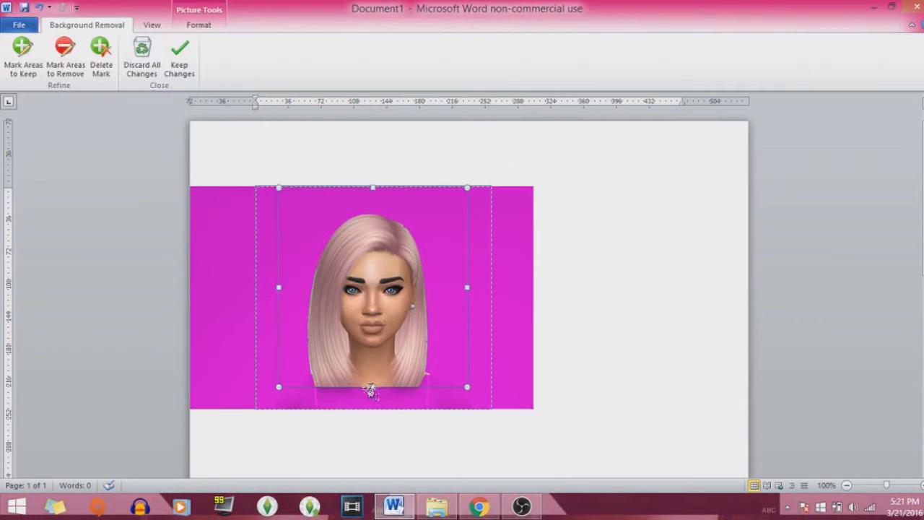
drag(373, 387, 372, 409)
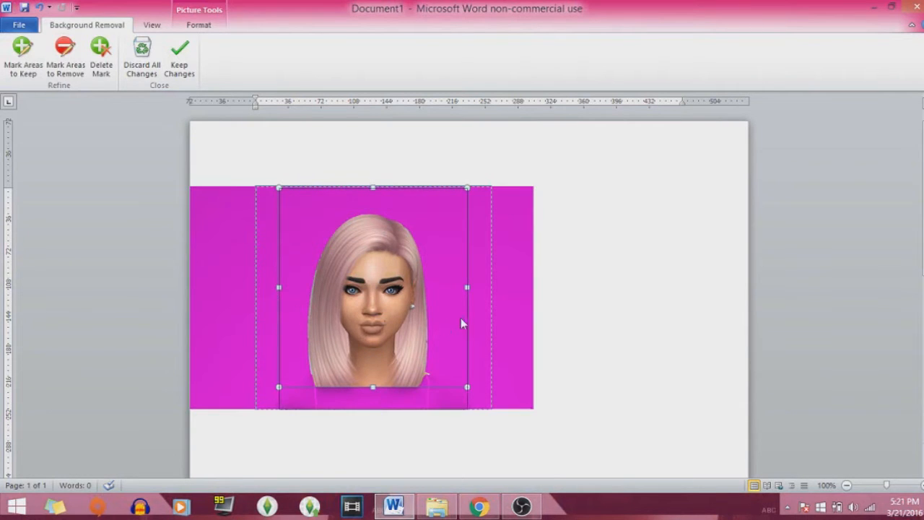
drag(470, 299, 490, 313)
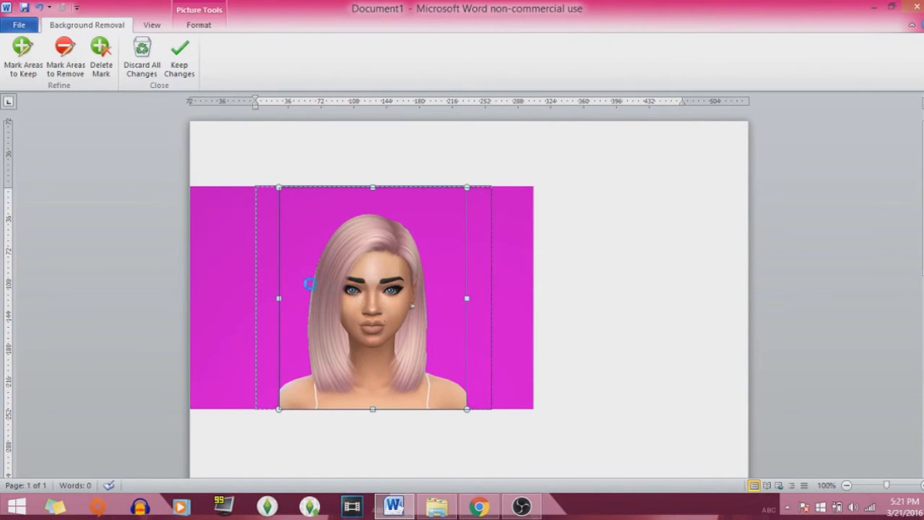
drag(279, 298, 252, 302)
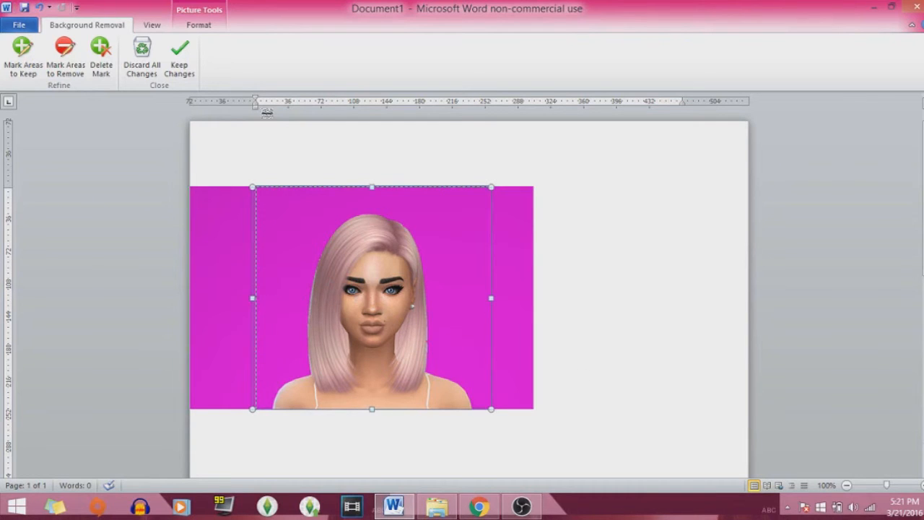
click(189, 69)
click(599, 264)
click(394, 320)
click(578, 288)
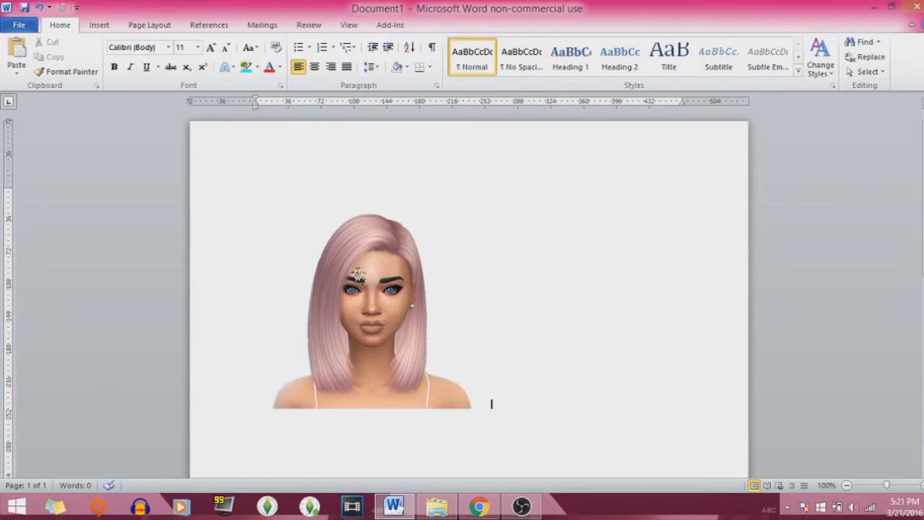
Step: Save the cut-out picture as a PNG named Deli in the Tutorial folder on the Desktop
right_click(357, 273)
click(409, 119)
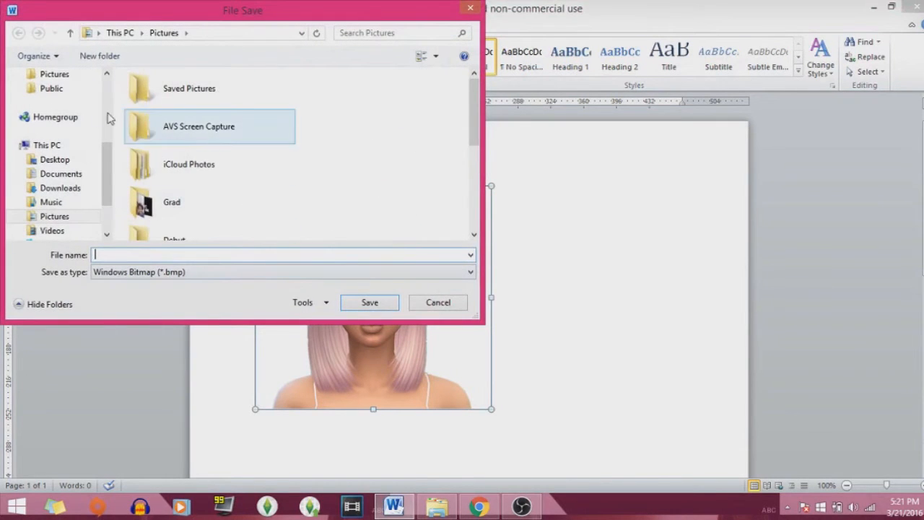
click(72, 160)
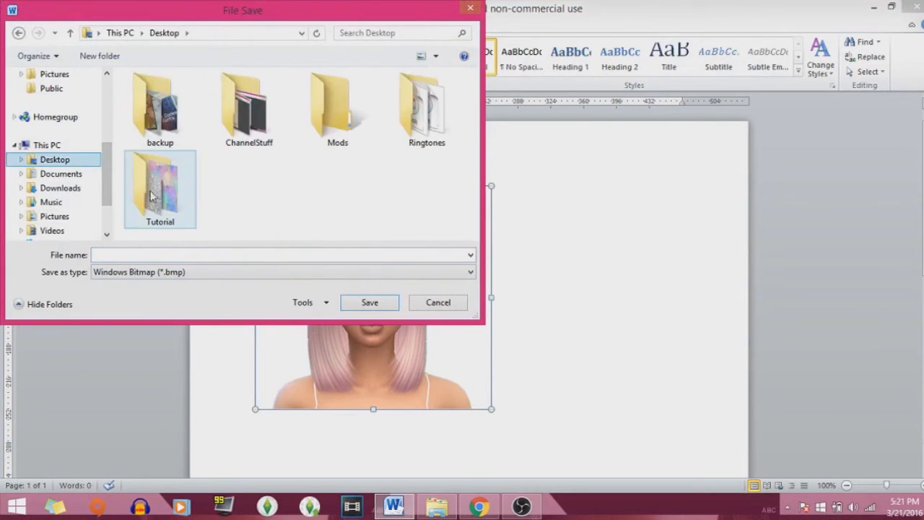
click(186, 274)
click(195, 287)
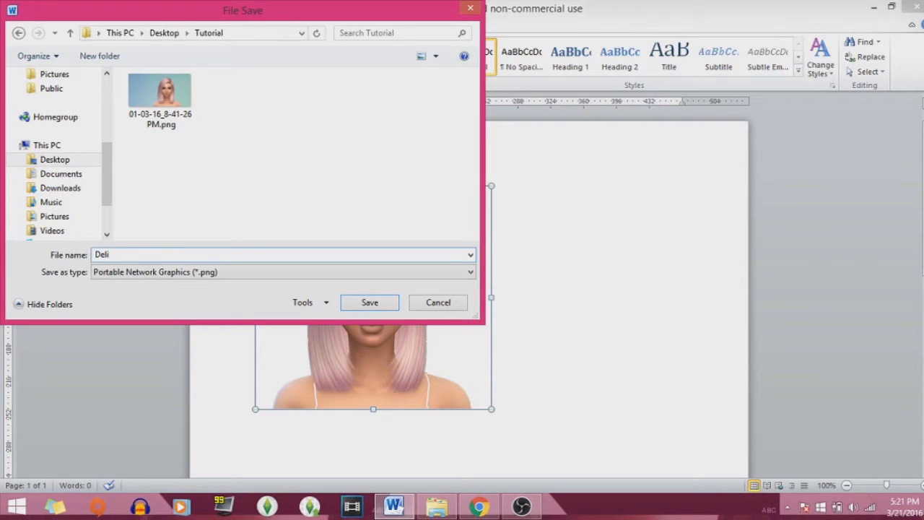
click(388, 302)
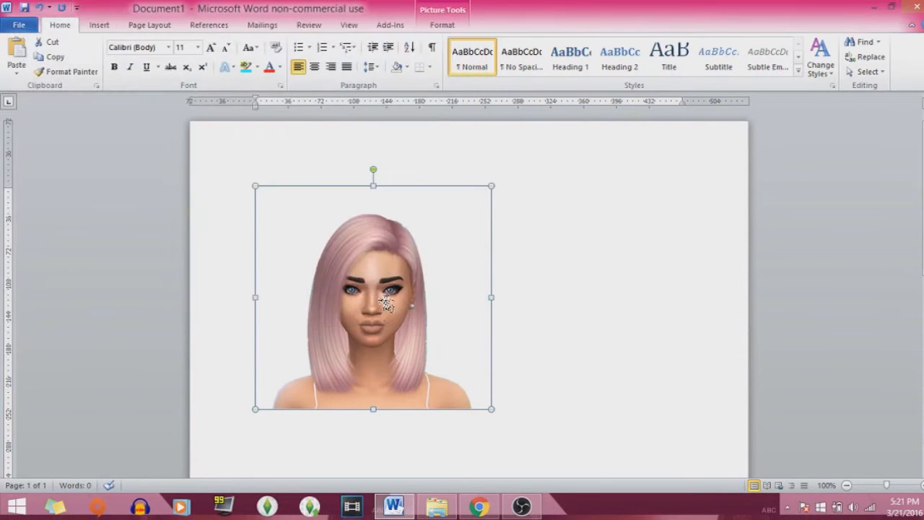
Step: Switch to File Explorer, preview the saved cut-out Delilah.png in the Tutorial folder, and return to Word
click(873, 7)
click(246, 239)
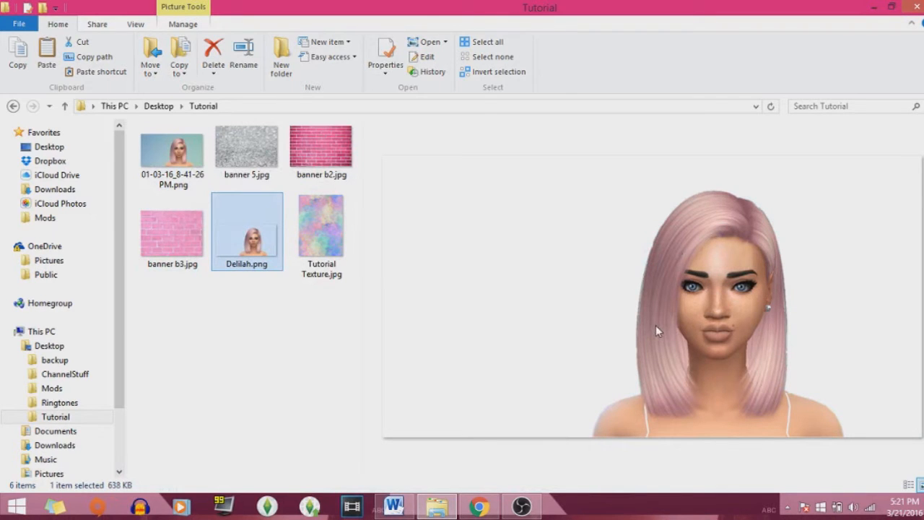
click(394, 507)
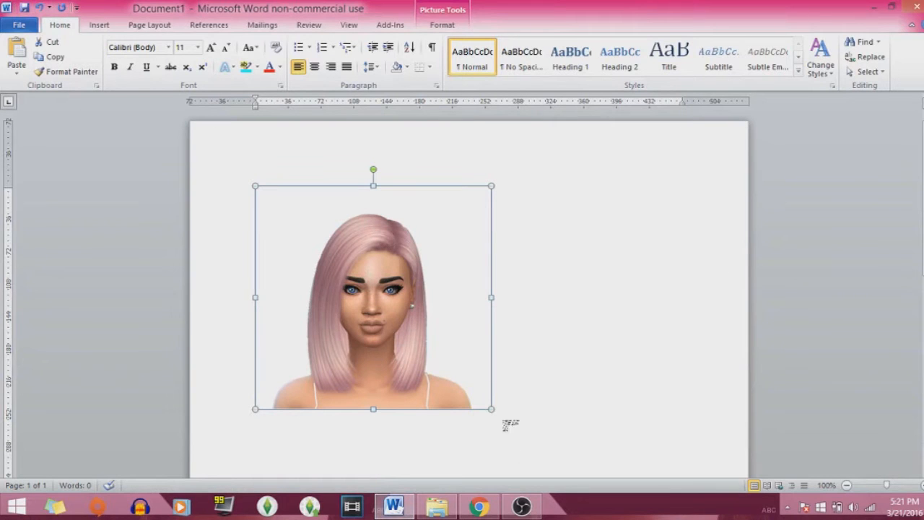
mouse_move(481, 507)
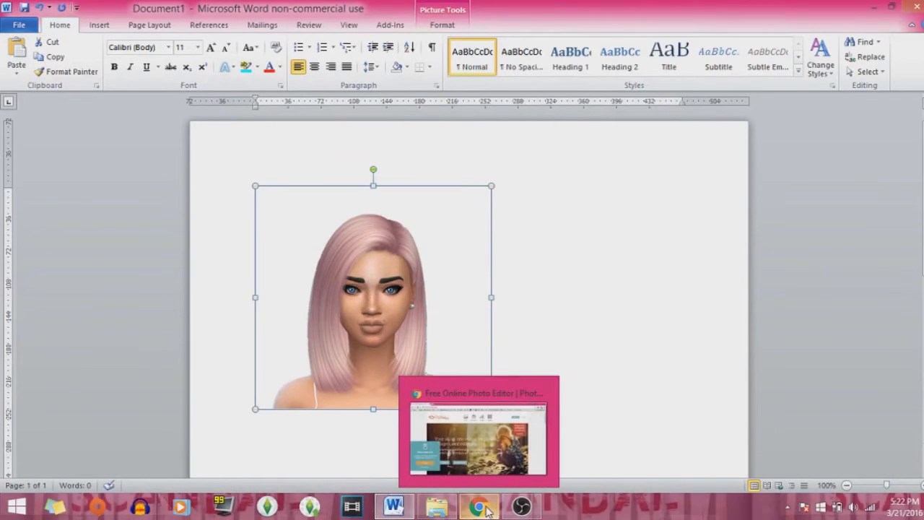
Step: Open the example thumbnail ITZEL TN.jpg from the ChannelStuff\TN folder on the Desktop to view it at full size
click(436, 508)
drag(363, 221, 367, 318)
double_click(274, 207)
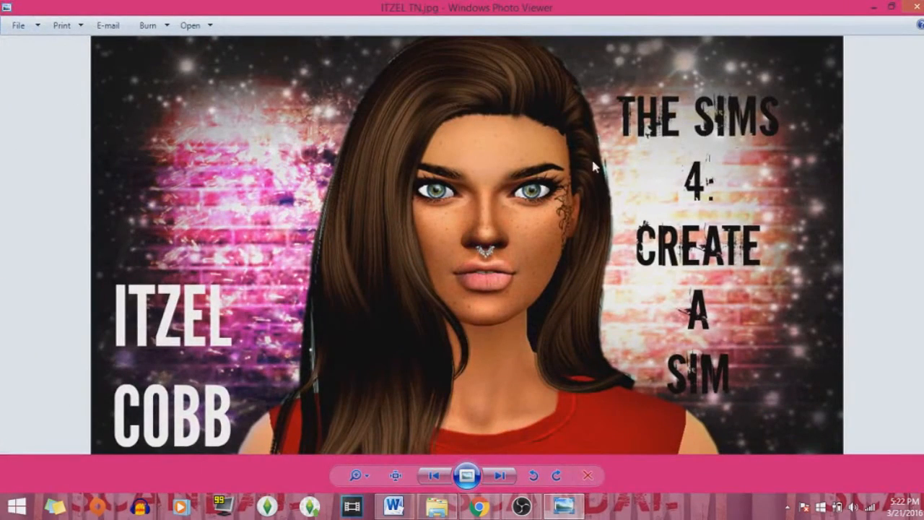
click(872, 7)
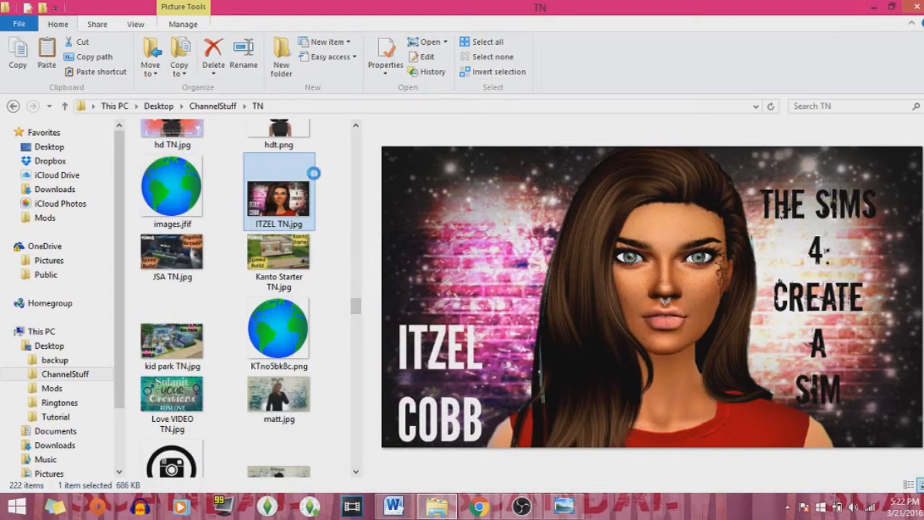
Step: Copy ITZEL TN.jpg from the TN folder into the Tutorial folder on the Desktop
right_click(289, 180)
click(218, 179)
click(272, 187)
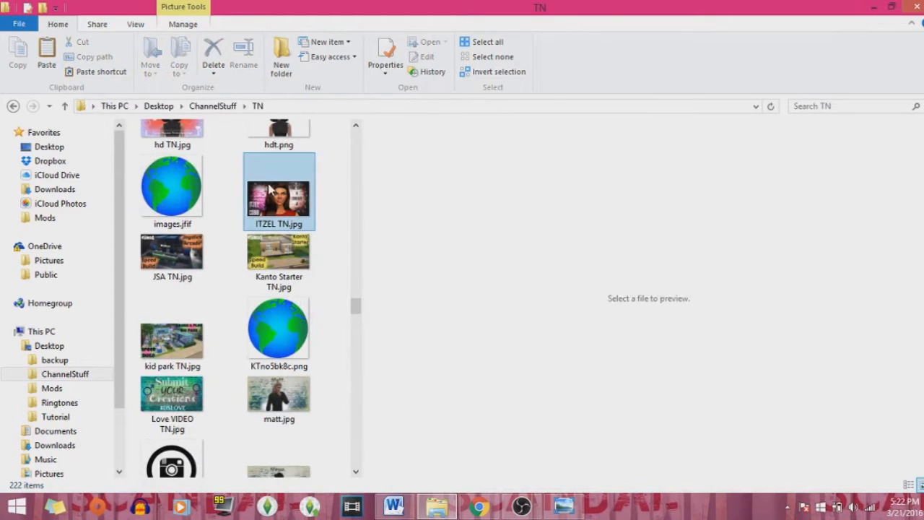
click(158, 106)
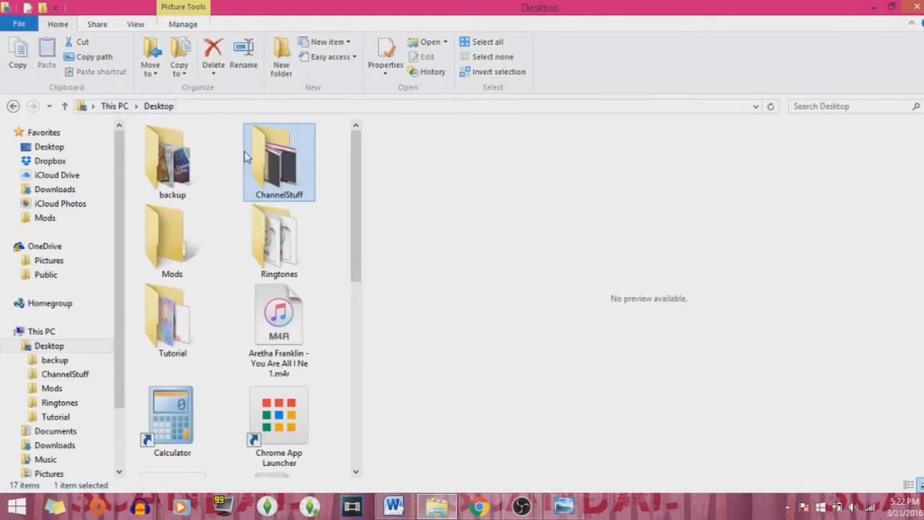
double_click(185, 327)
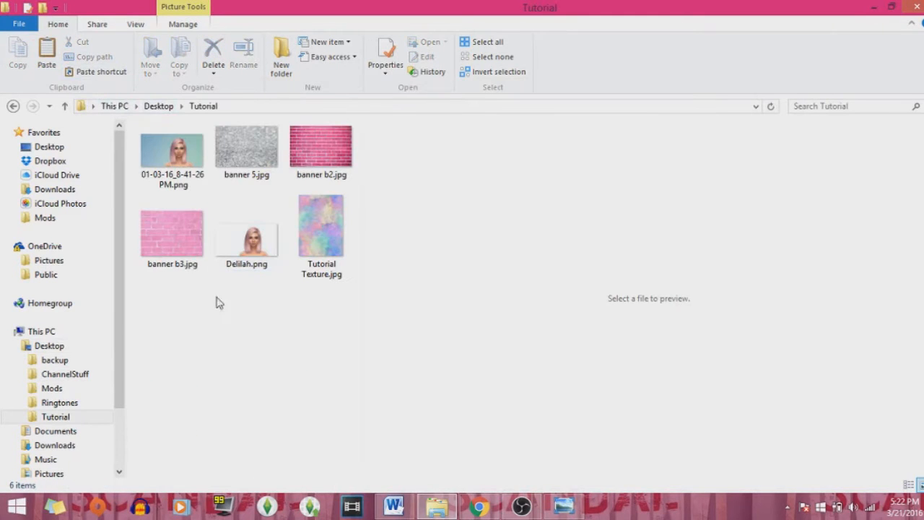
click(47, 54)
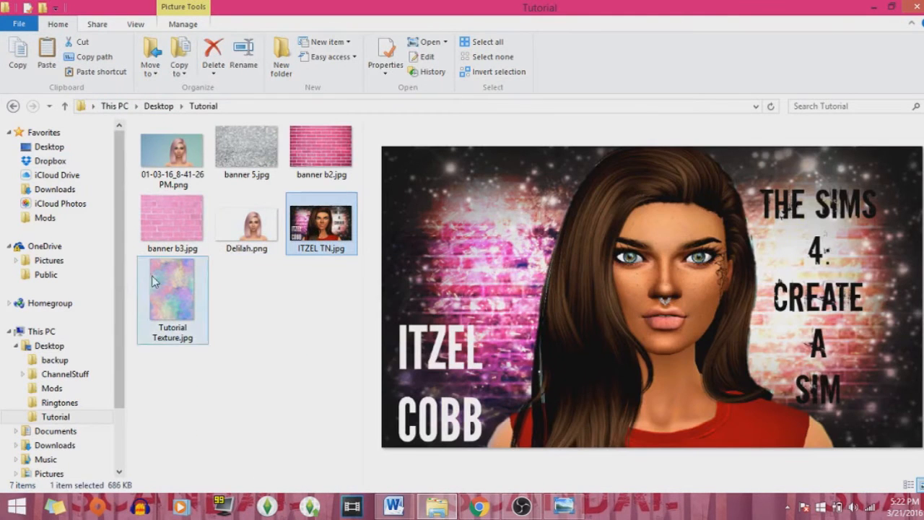
key(Return)
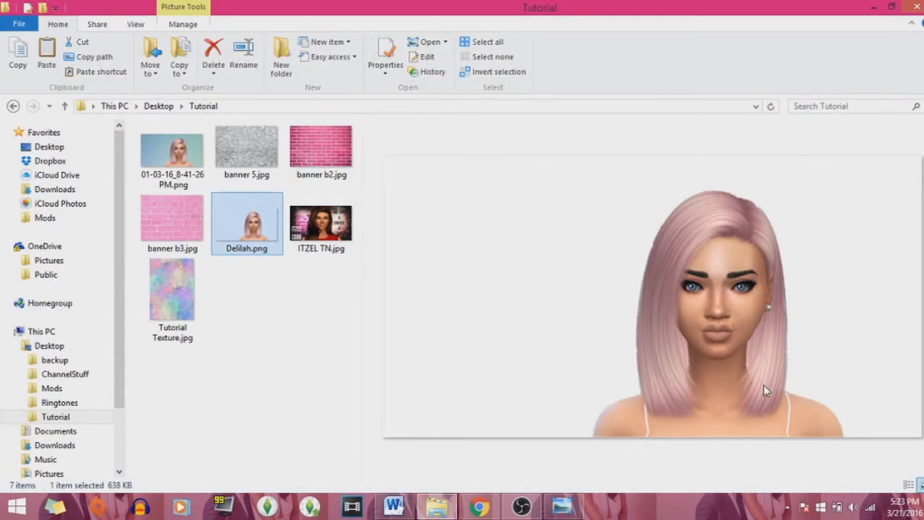
Step: Switch to PicMonkey in Chrome and start a collage with Delilah.png from the computer's Tutorial folder
click(478, 507)
mouse_move(546, 121)
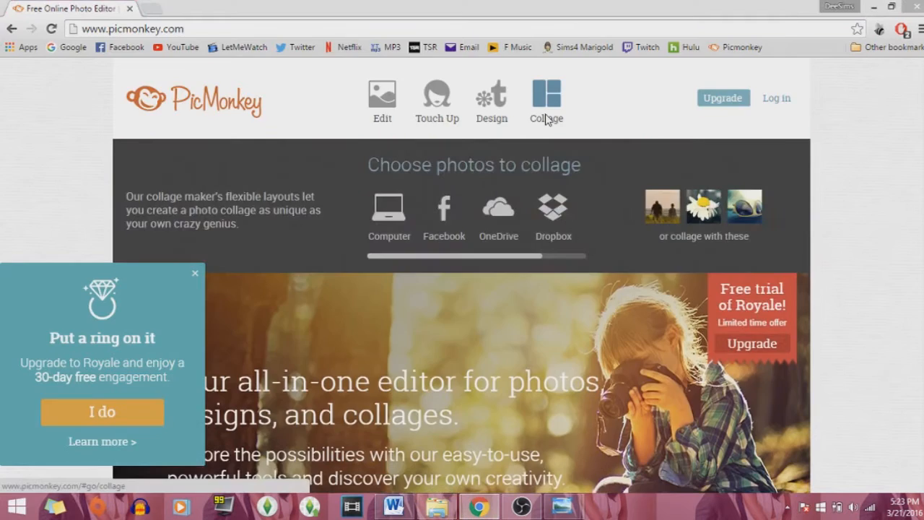
click(386, 209)
click(69, 296)
double_click(177, 181)
click(208, 153)
double_click(201, 170)
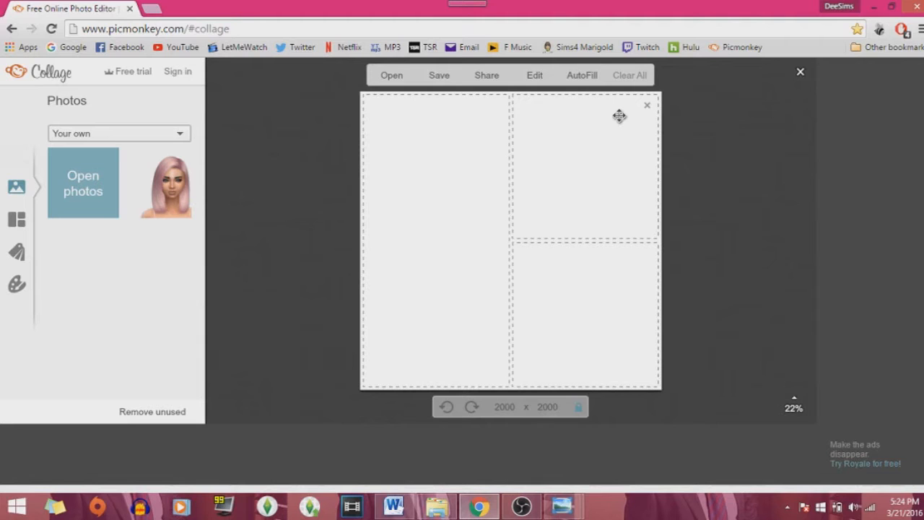
Step: Reduce the collage layout to a single cell and set the canvas size to 1280 x 720 with the proportions unlocked
click(647, 106)
click(647, 106)
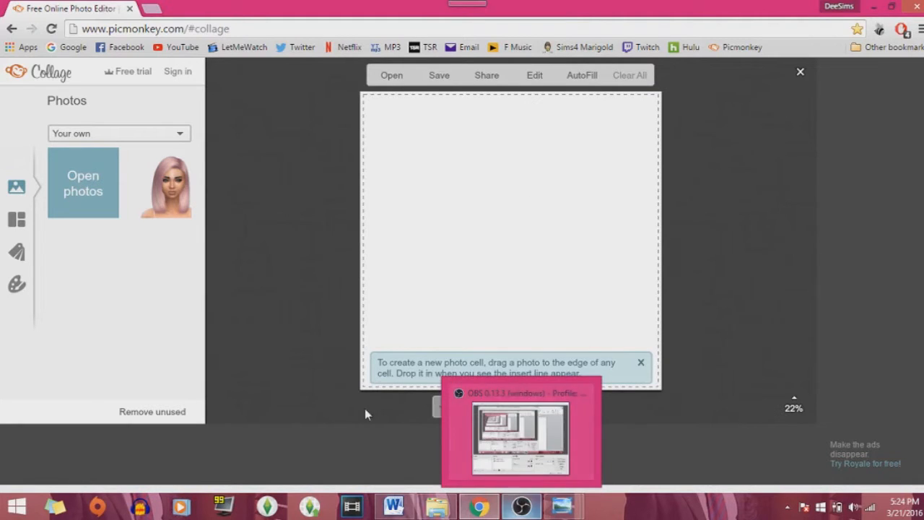
click(501, 406)
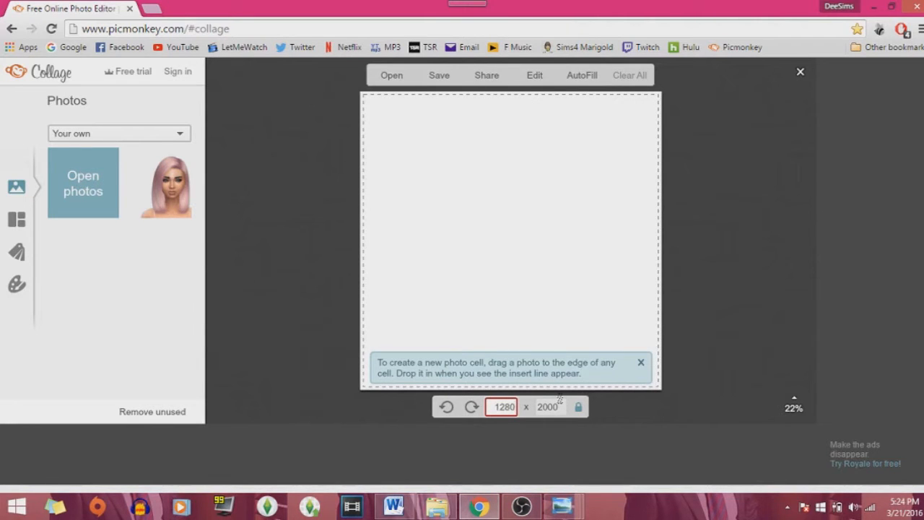
click(562, 407)
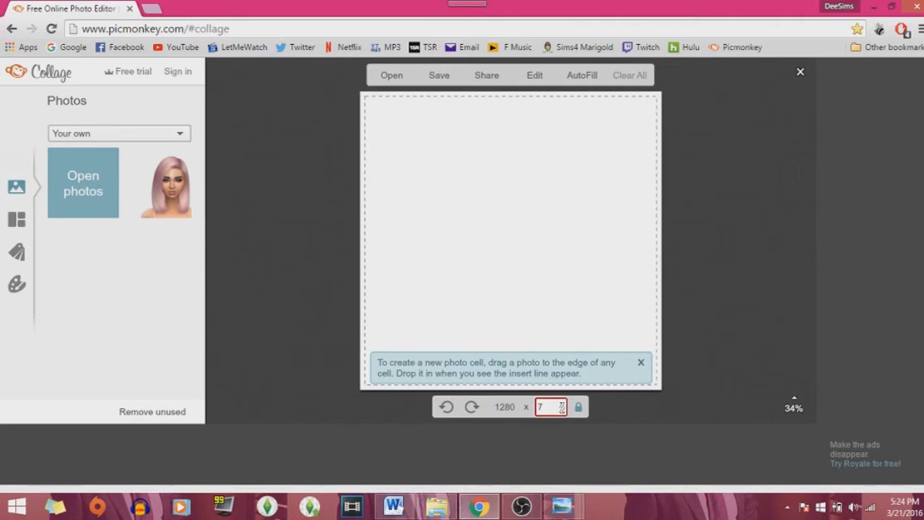
key(Return)
click(517, 407)
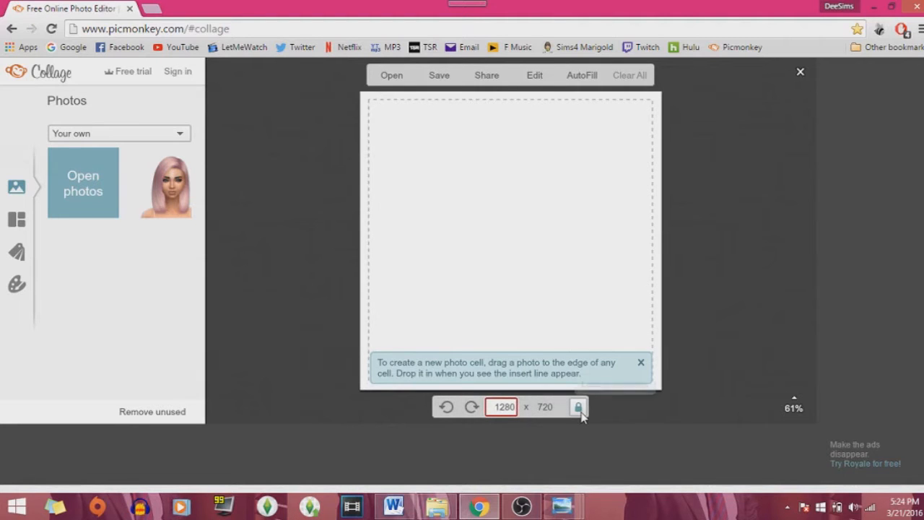
key(Return)
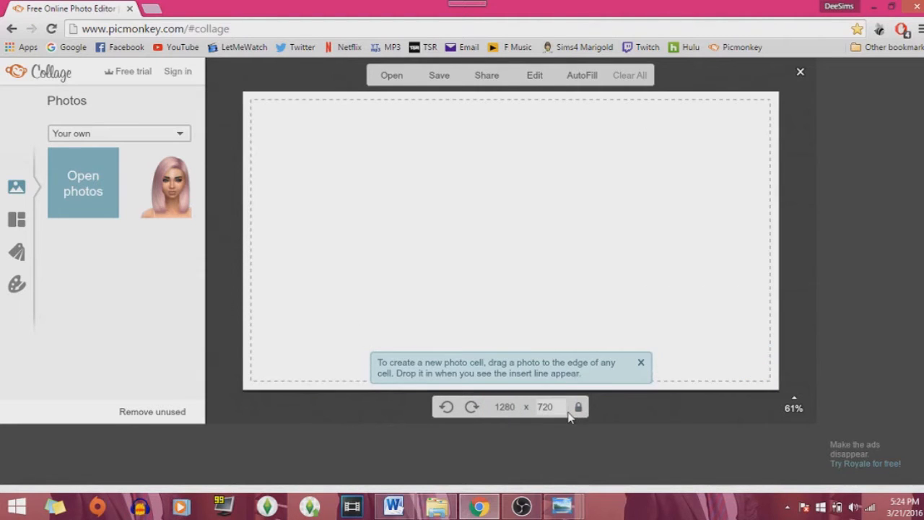
click(641, 362)
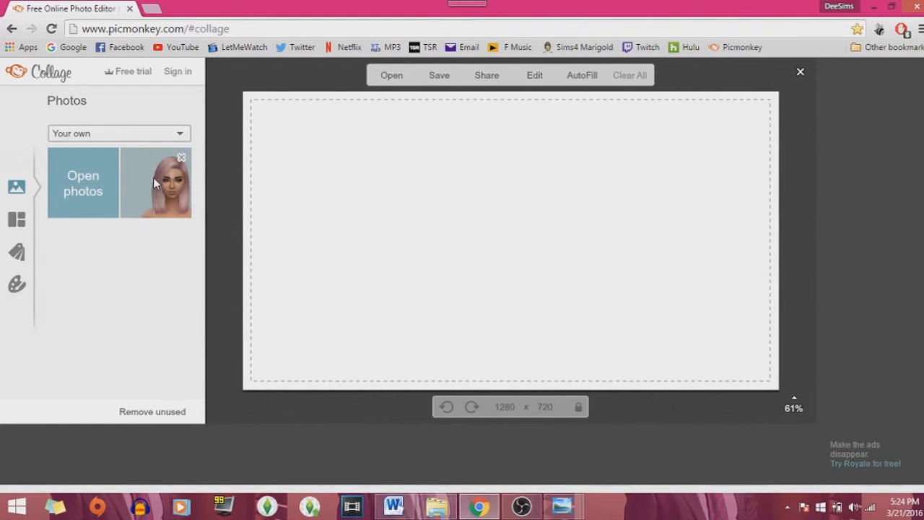
Step: Place the cut-out Sim photo in the collage cell and set the background spacing to 0
drag(153, 177, 433, 254)
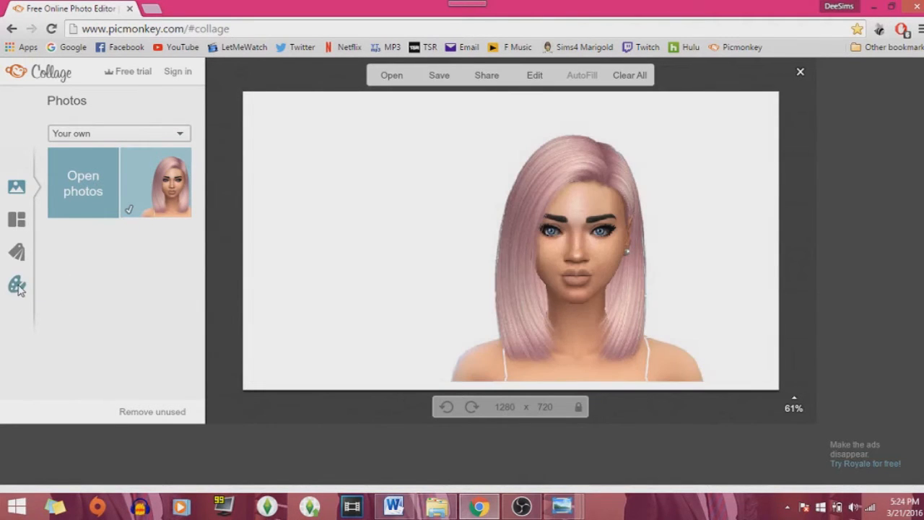
click(18, 286)
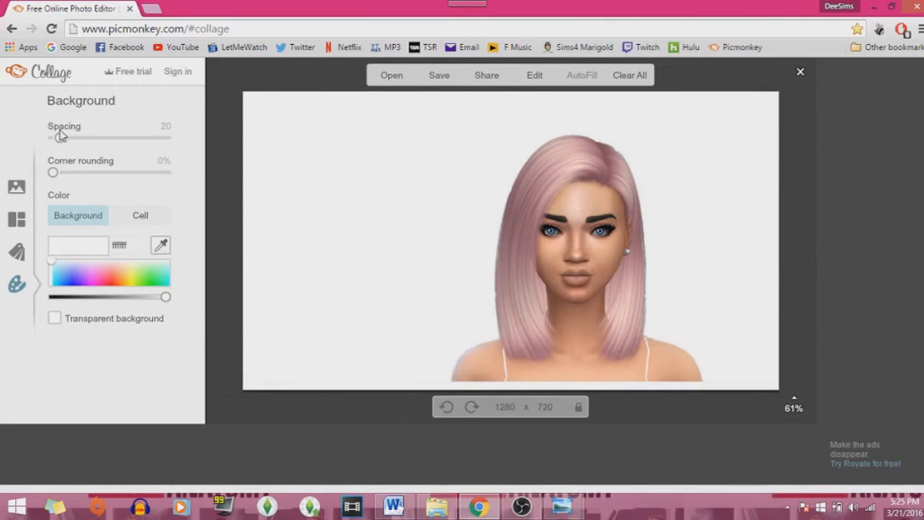
drag(61, 140, 22, 147)
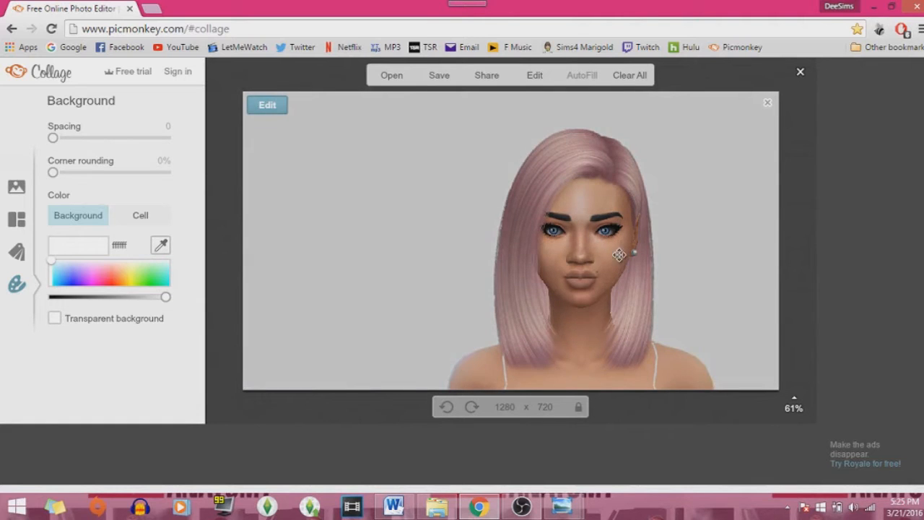
Step: Shift the Sim slightly to the left within the cell and send the collage to the Editor
drag(591, 265, 495, 264)
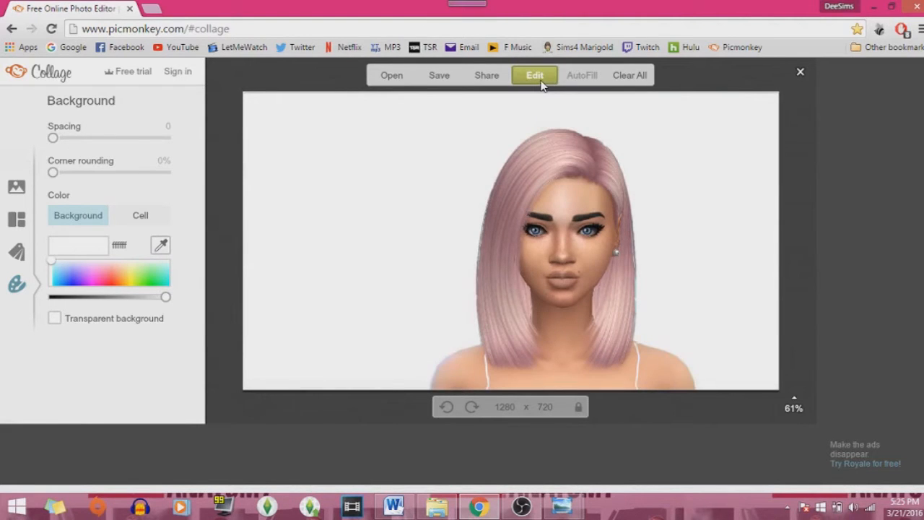
click(542, 86)
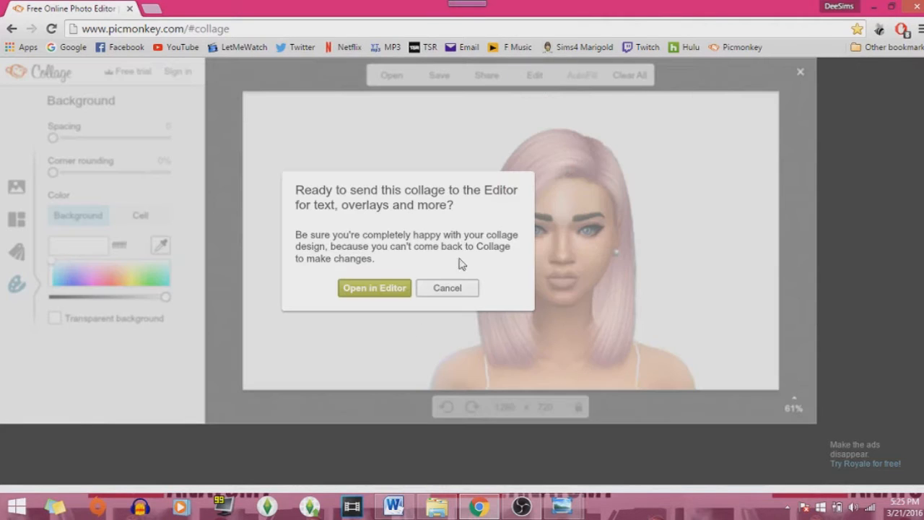
click(375, 288)
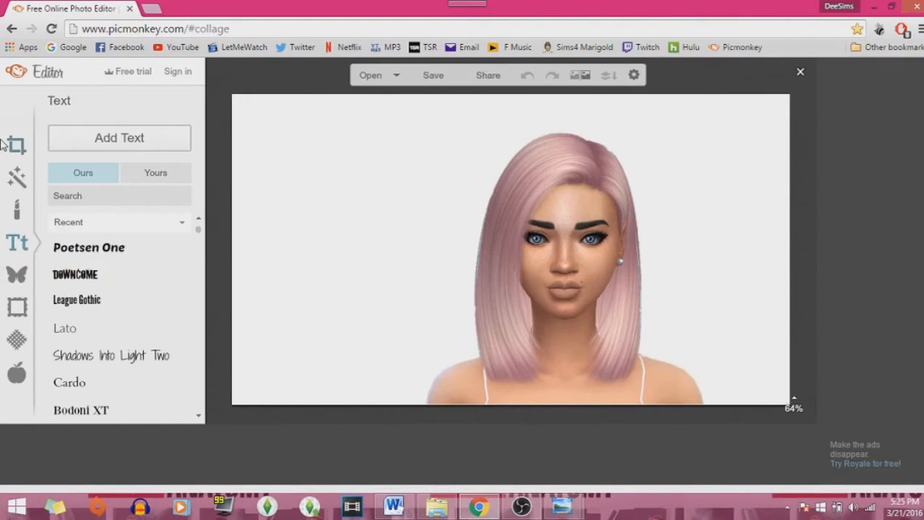
Step: Raise the image's saturation slightly with the Colors basic edit and apply it
click(18, 145)
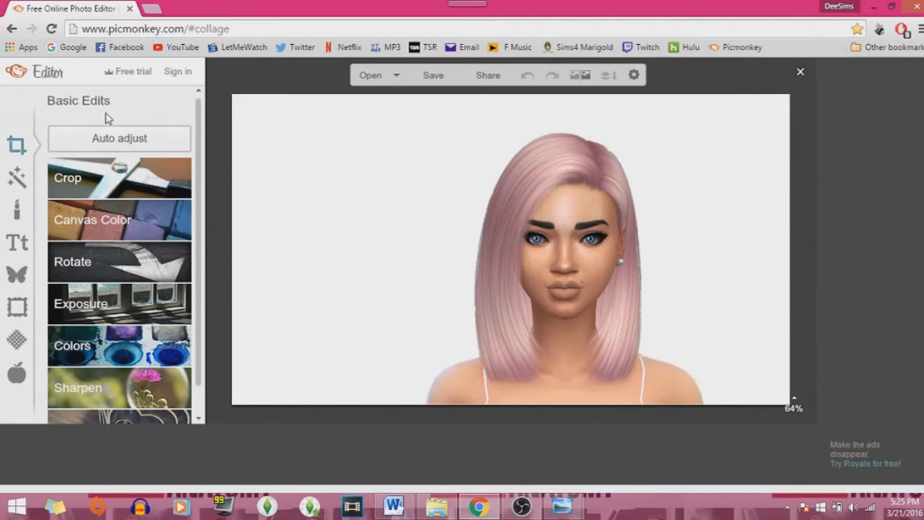
click(103, 358)
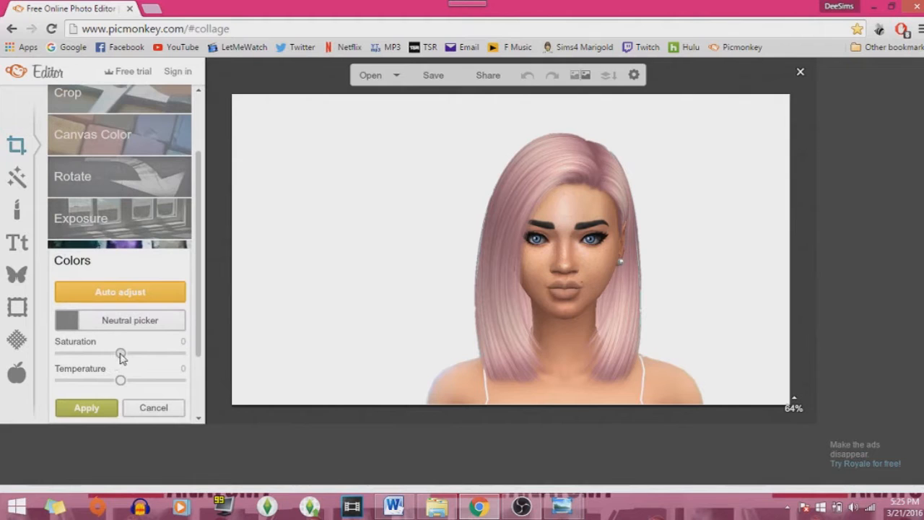
drag(120, 353, 123, 356)
click(83, 415)
Step: Sharpen the image with a sharpness of 16 and apply it
click(77, 346)
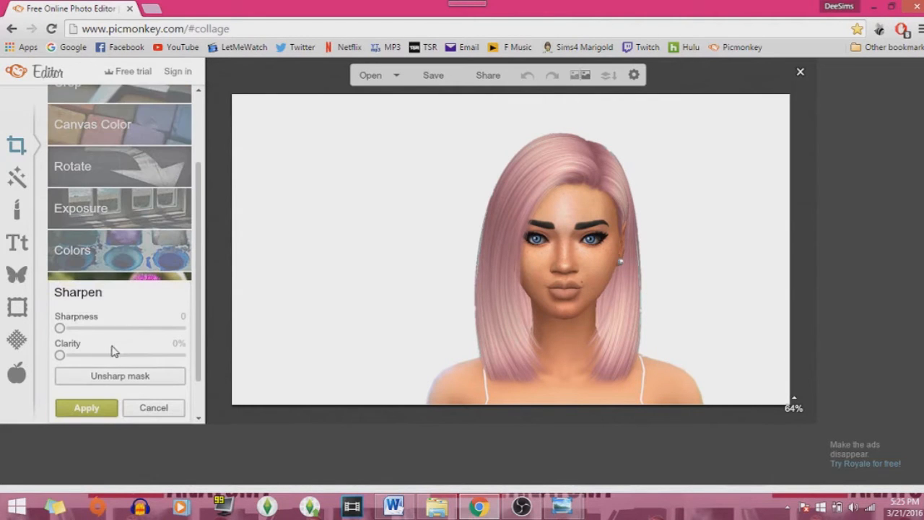
drag(62, 328, 112, 338)
click(92, 409)
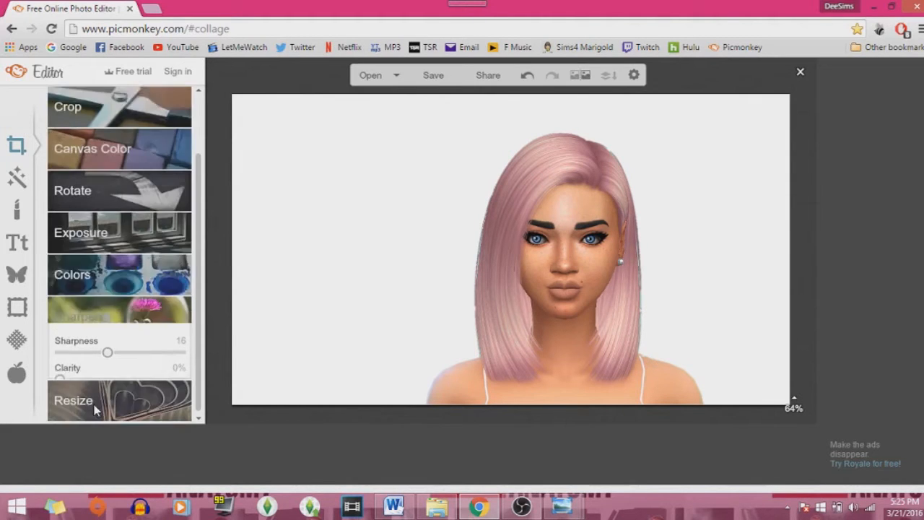
click(92, 369)
mouse_move(60, 355)
mouse_down()
mouse_move(70, 354)
mouse_move(59, 355)
mouse_up()
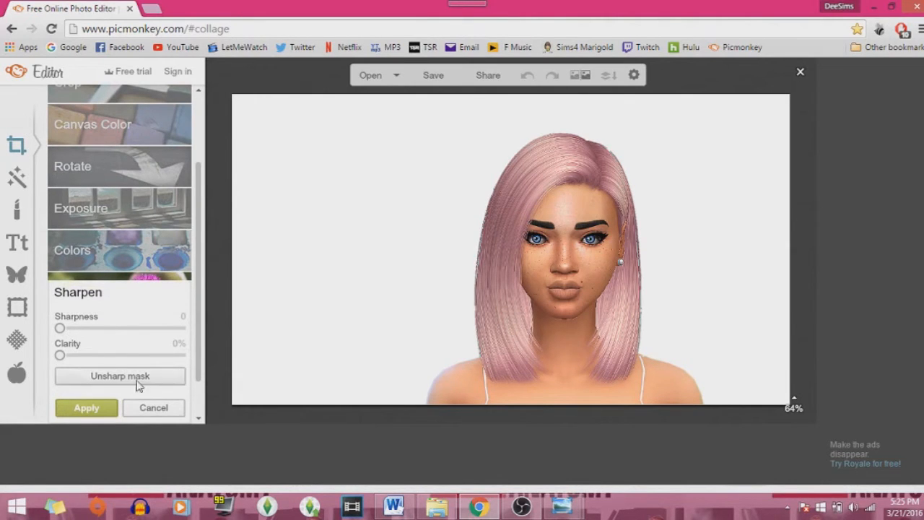
click(154, 408)
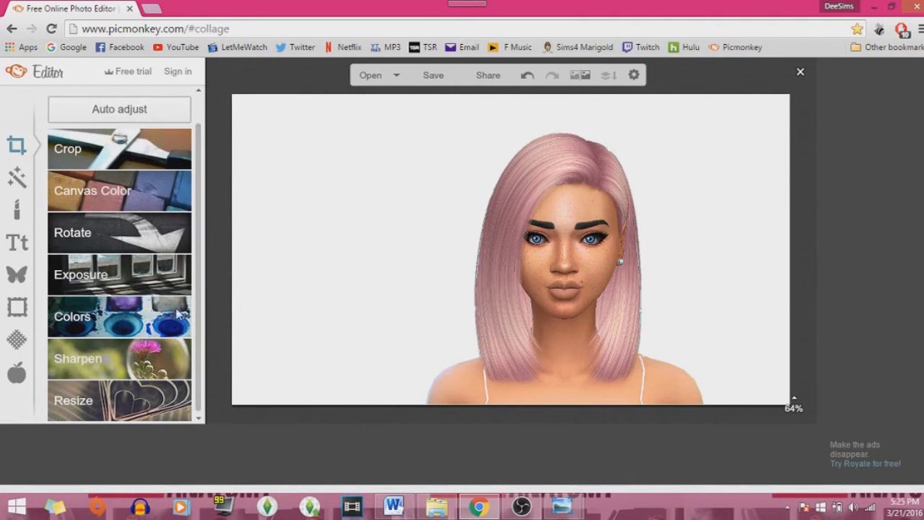
Step: Adjust the image's exposure with highlights 7, shadows -14 and contrast 3, and apply it
click(105, 273)
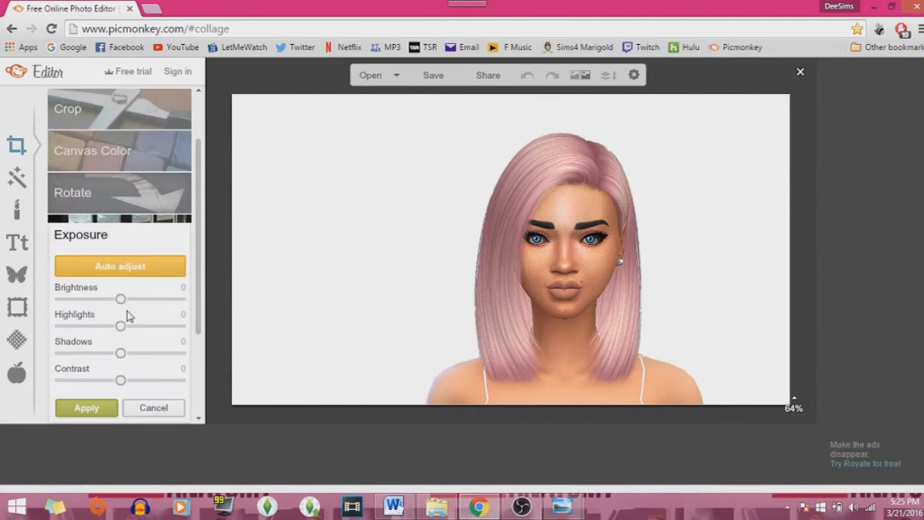
drag(123, 327, 112, 355)
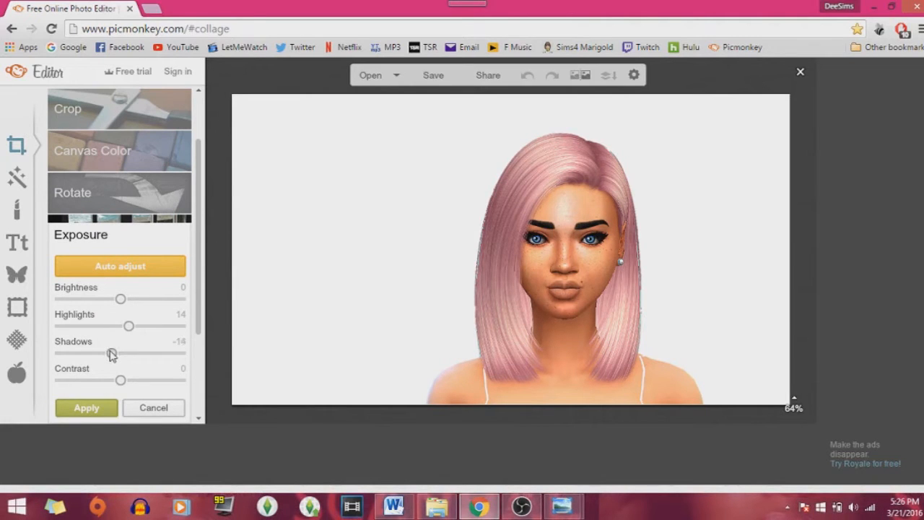
drag(111, 354, 118, 355)
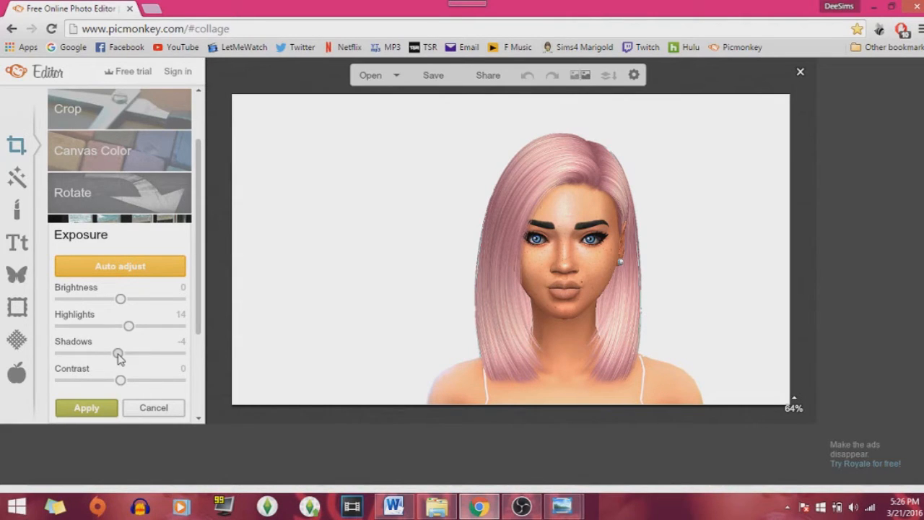
drag(119, 355, 114, 355)
drag(114, 354, 126, 386)
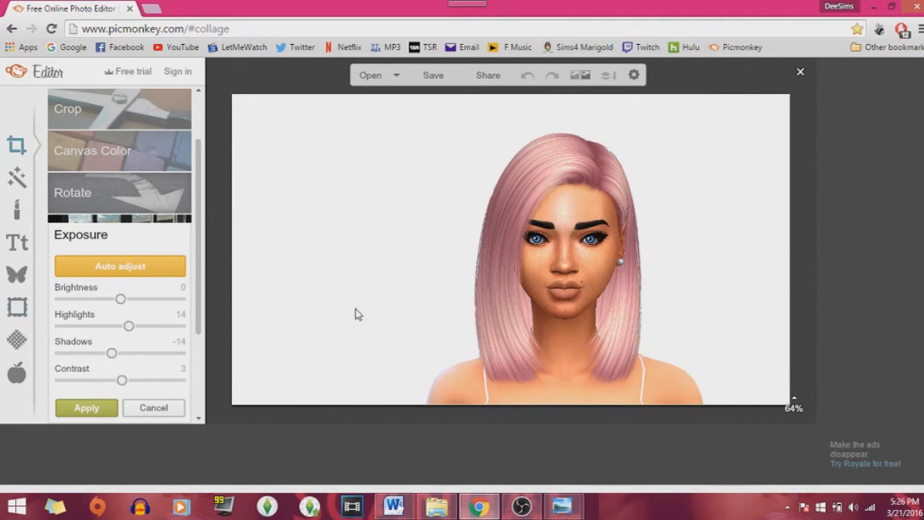
mouse_move(129, 325)
mouse_down()
mouse_move(145, 328)
mouse_move(116, 334)
mouse_move(124, 339)
mouse_up()
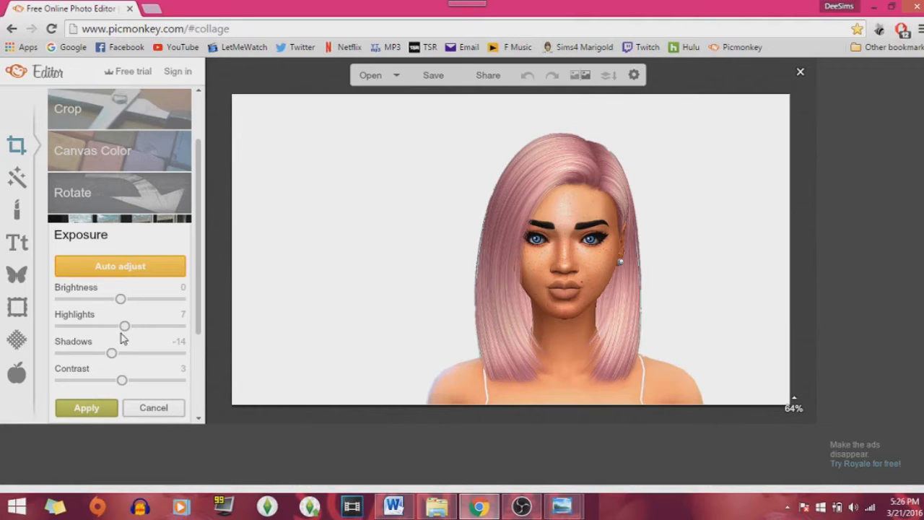
click(88, 409)
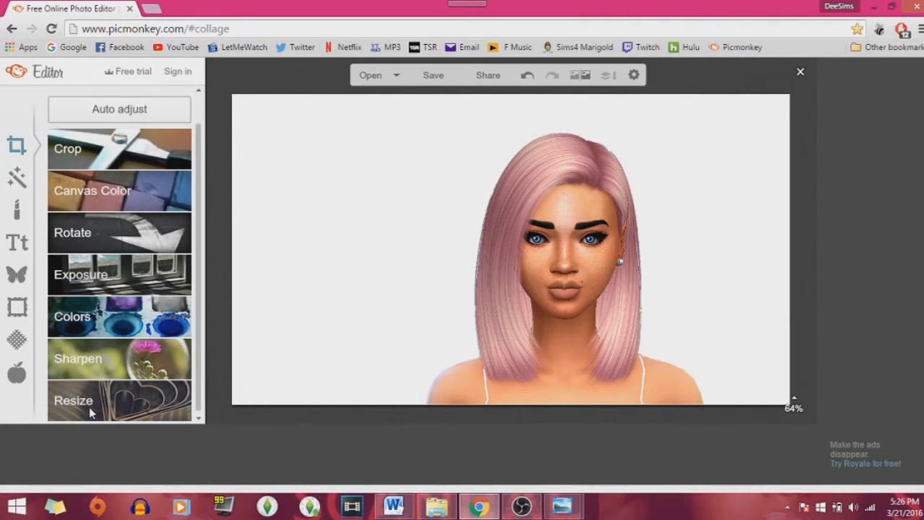
Step: Save the edited image to the Tutorial folder as a PNG named Edited Delilah
click(451, 78)
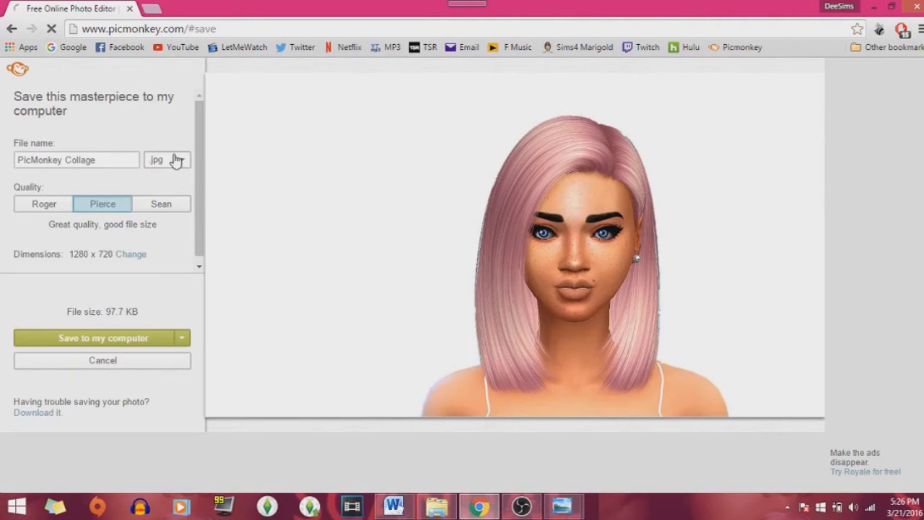
click(177, 159)
click(167, 199)
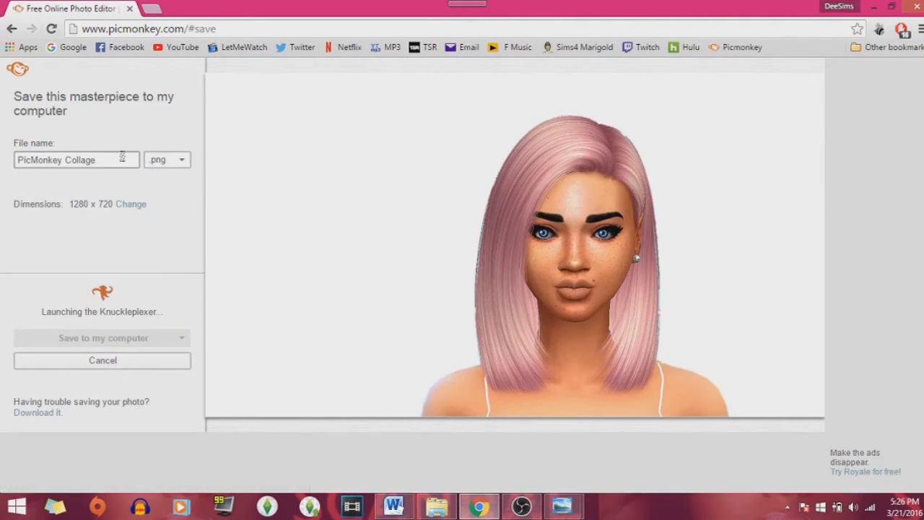
drag(92, 159, 2, 135)
key(BackSpace)
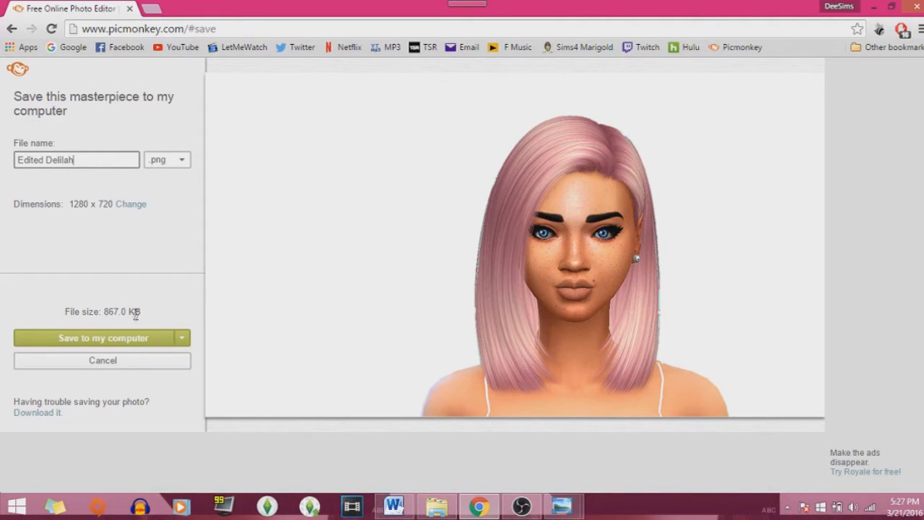
click(137, 340)
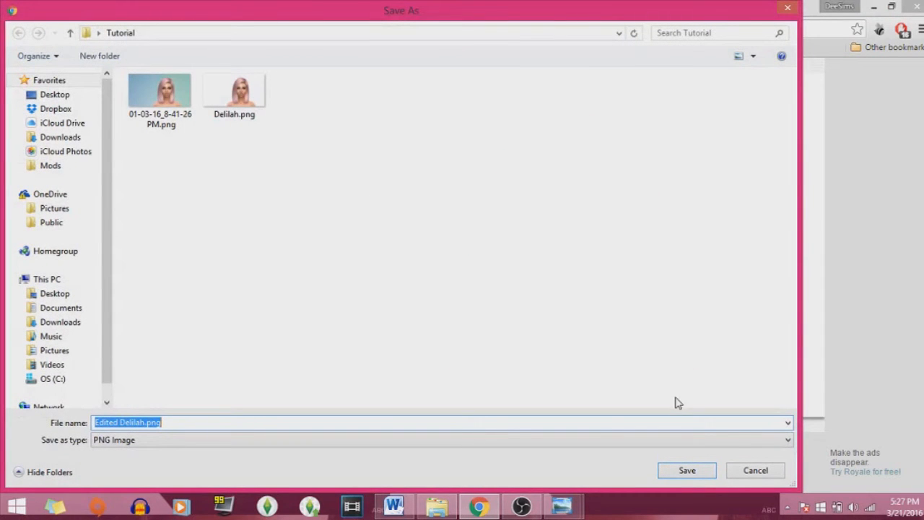
click(691, 476)
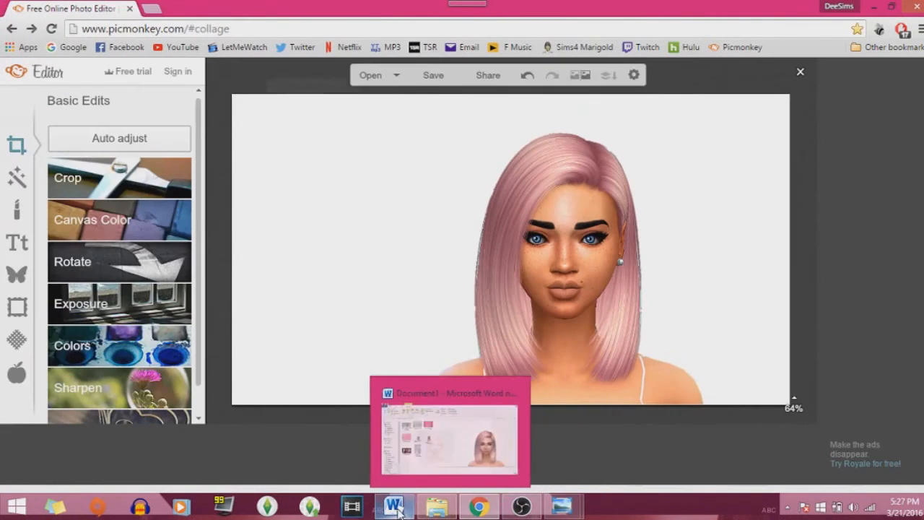
Step: Switch to Word and insert Edited Delilah.png from the Tutorial folder after the existing Sim picture
click(398, 509)
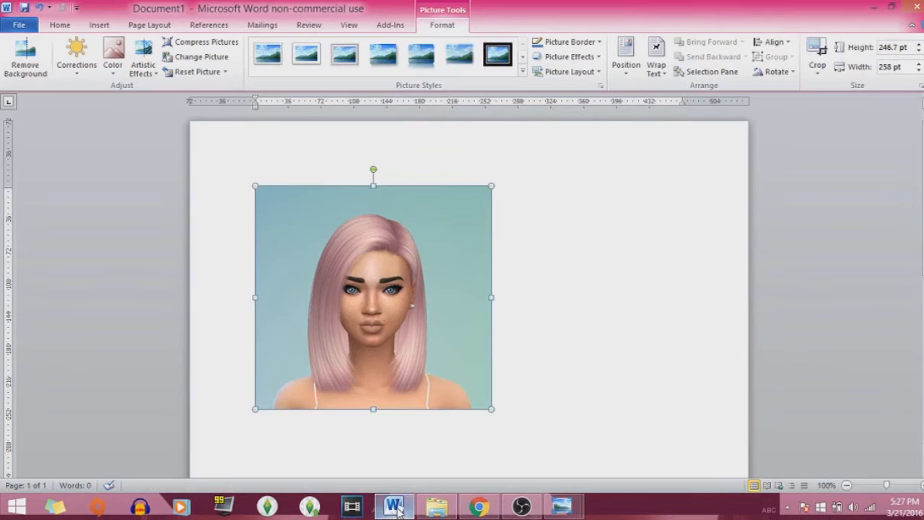
click(655, 260)
click(444, 270)
scroll(610, 294, down, 3)
click(610, 294)
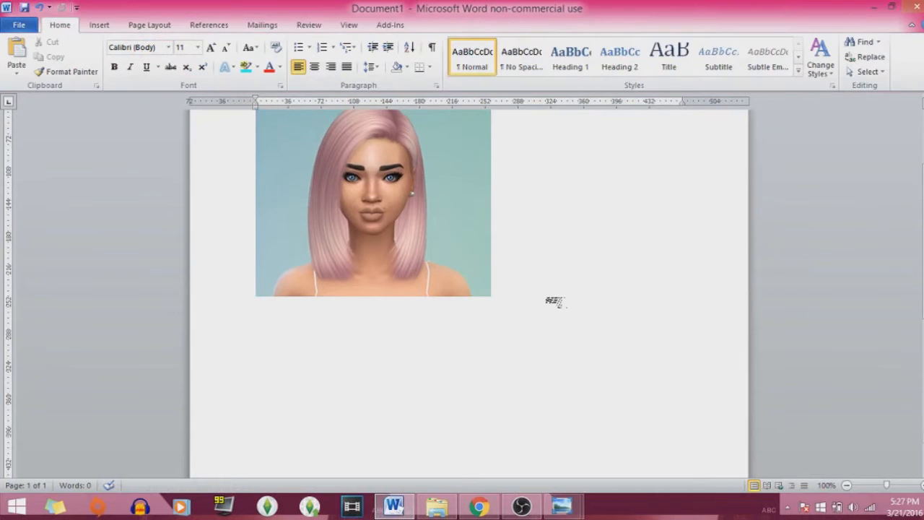
click(100, 25)
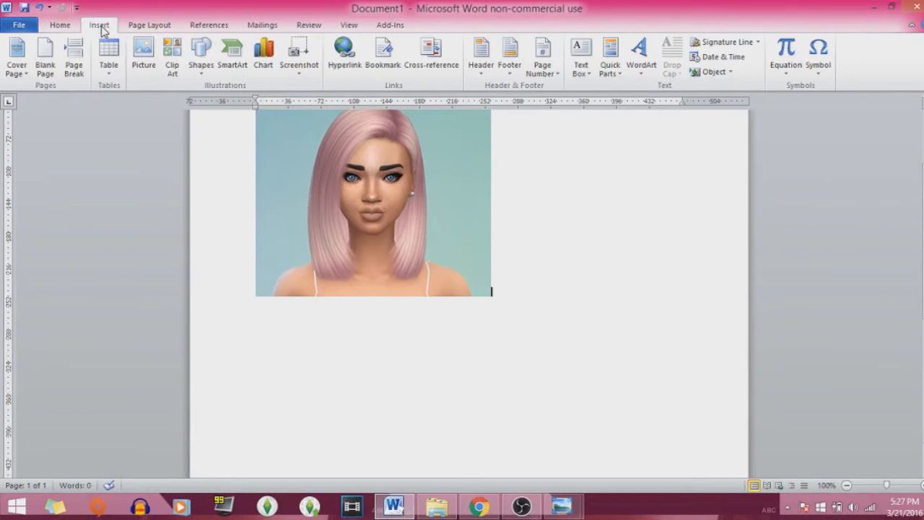
click(143, 55)
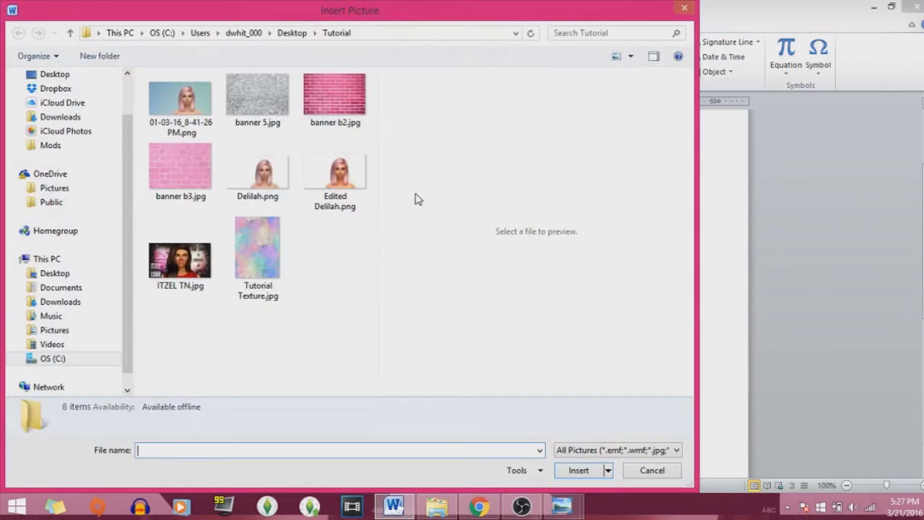
double_click(366, 200)
scroll(505, 289, down, 3)
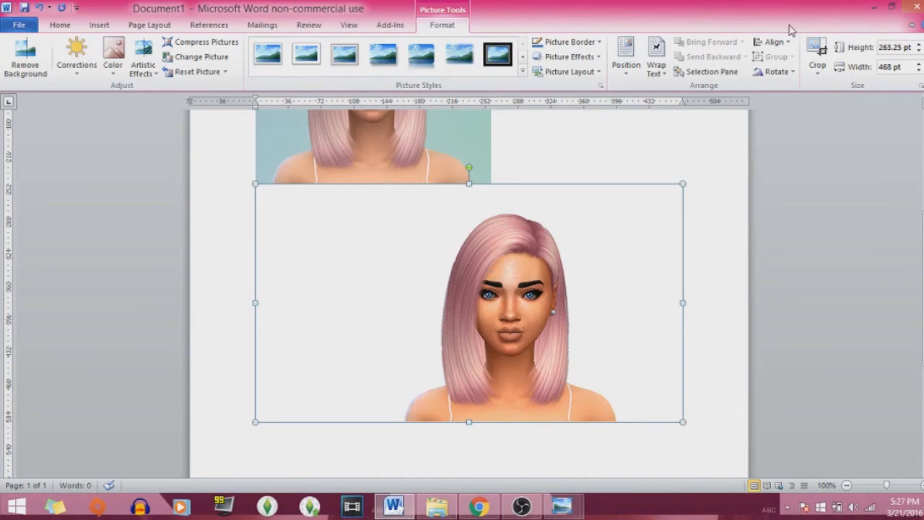
Step: Remove the inserted picture's background, fitting the selection area around the Sim's hair and shoulders down to the lower edge
click(35, 70)
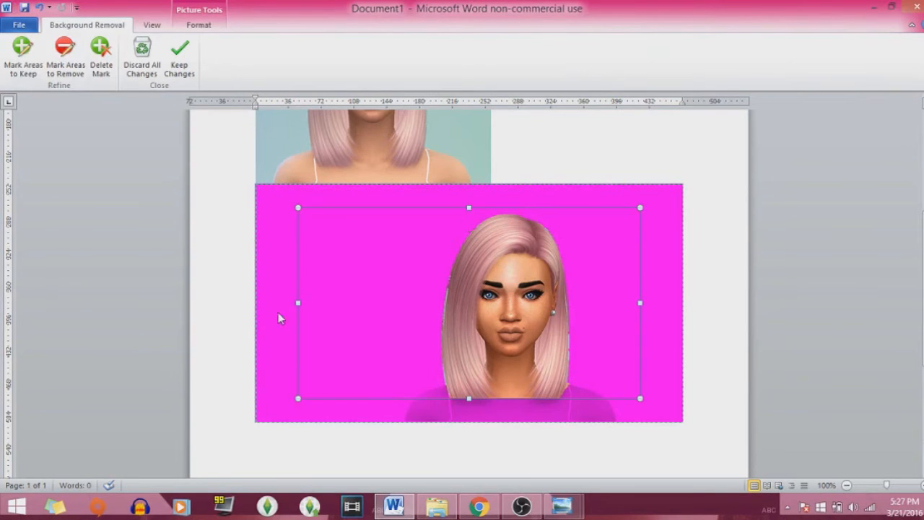
drag(298, 302, 390, 315)
drag(514, 398, 520, 422)
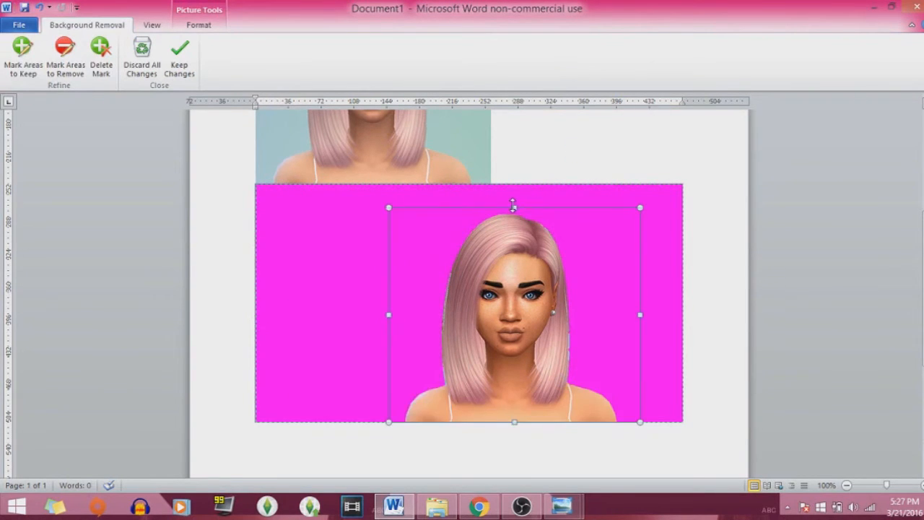
drag(514, 205, 515, 190)
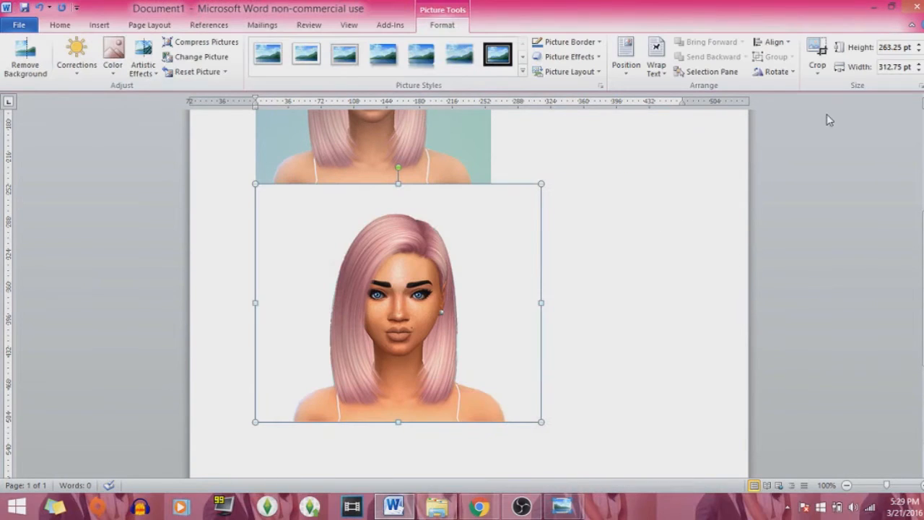
Step: Compare the previews of the original screenshot, Delilah.png and Edited Delilah.png in the Tutorial folder
click(435, 514)
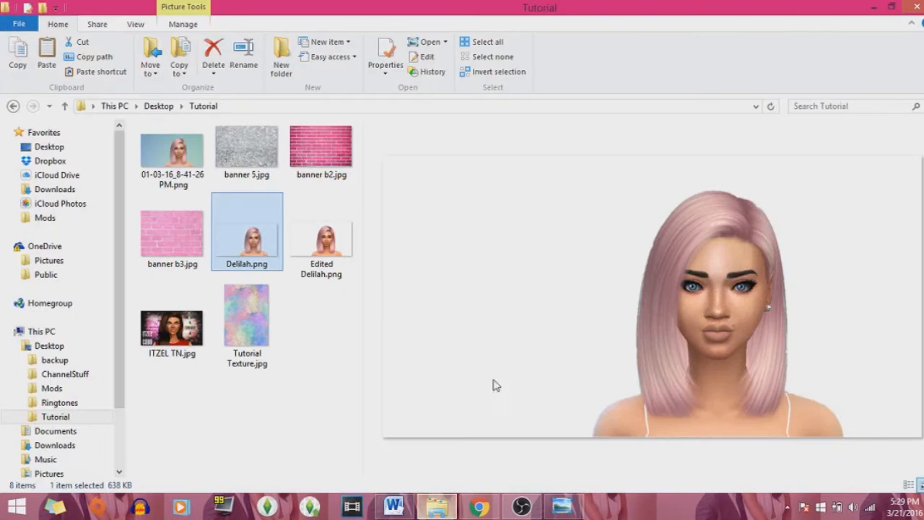
click(344, 254)
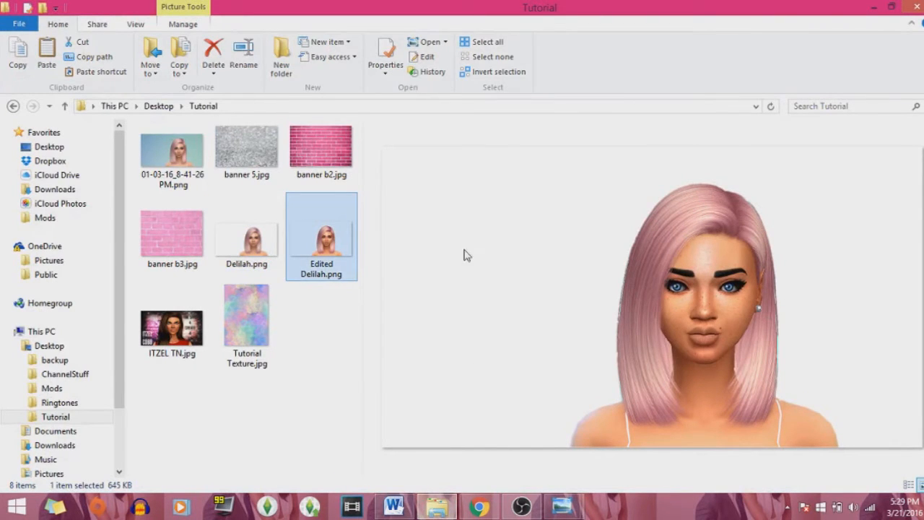
click(203, 165)
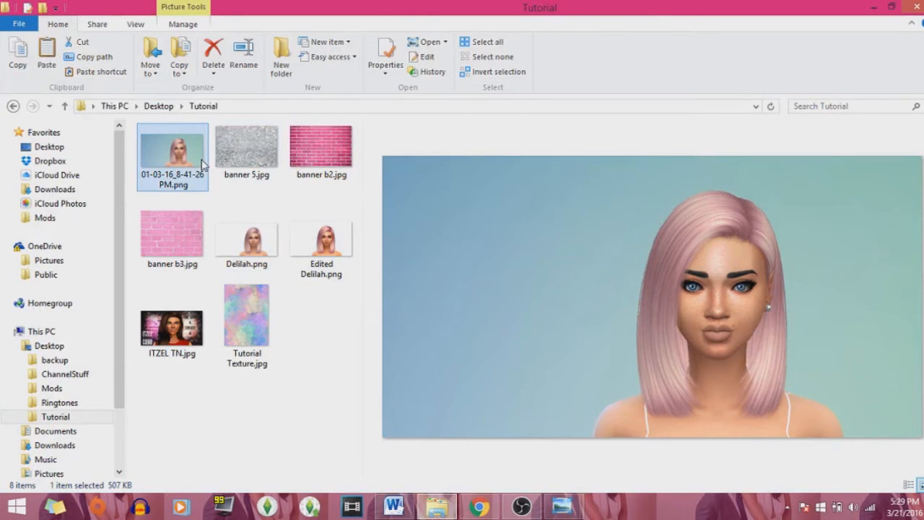
click(231, 257)
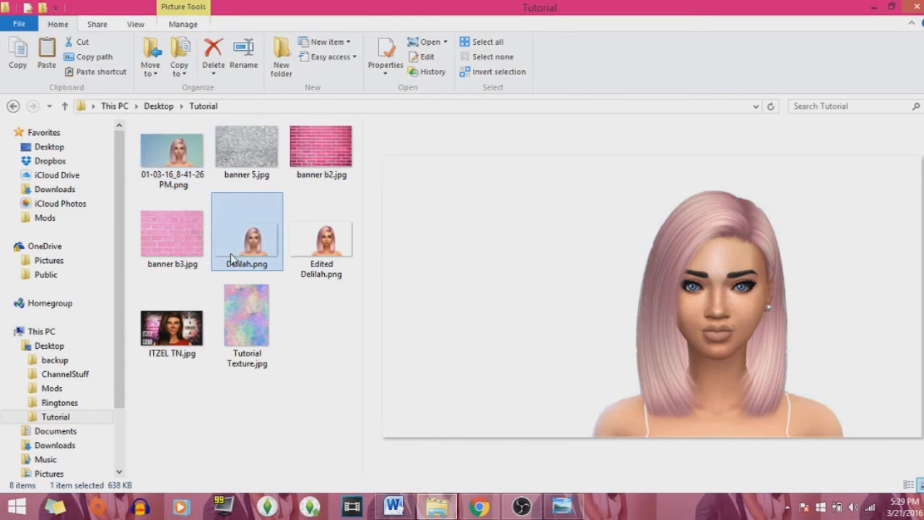
click(319, 240)
click(253, 241)
click(316, 247)
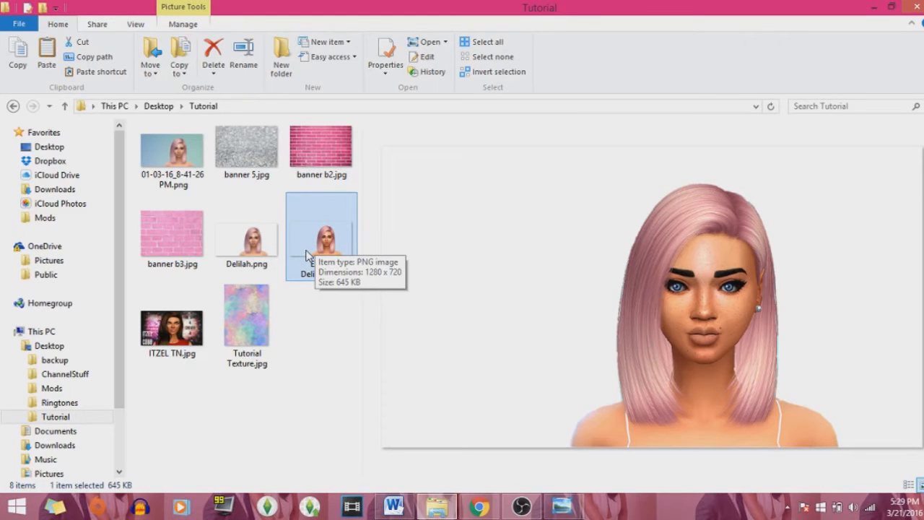
click(243, 256)
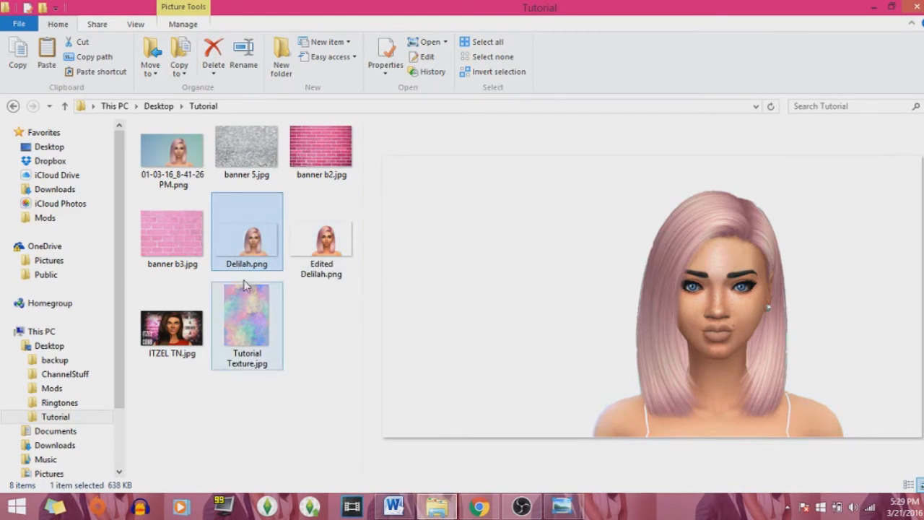
click(315, 252)
click(268, 238)
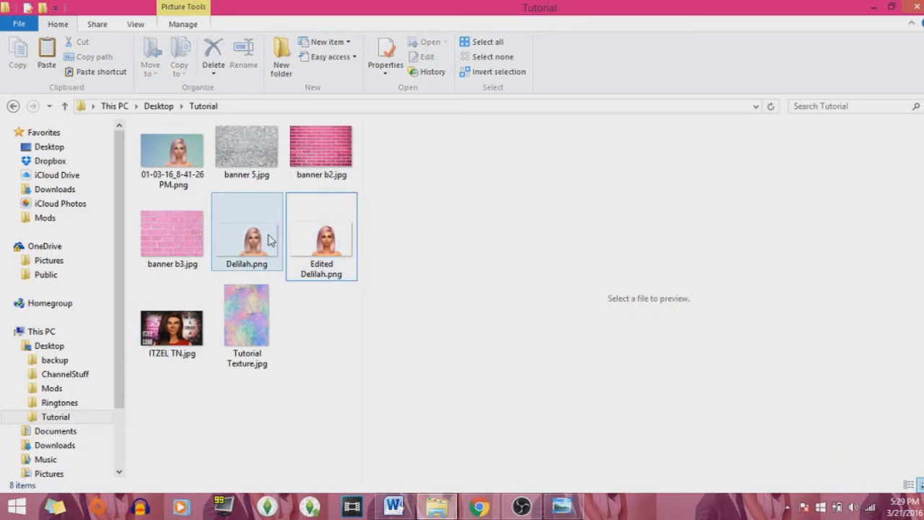
click(330, 246)
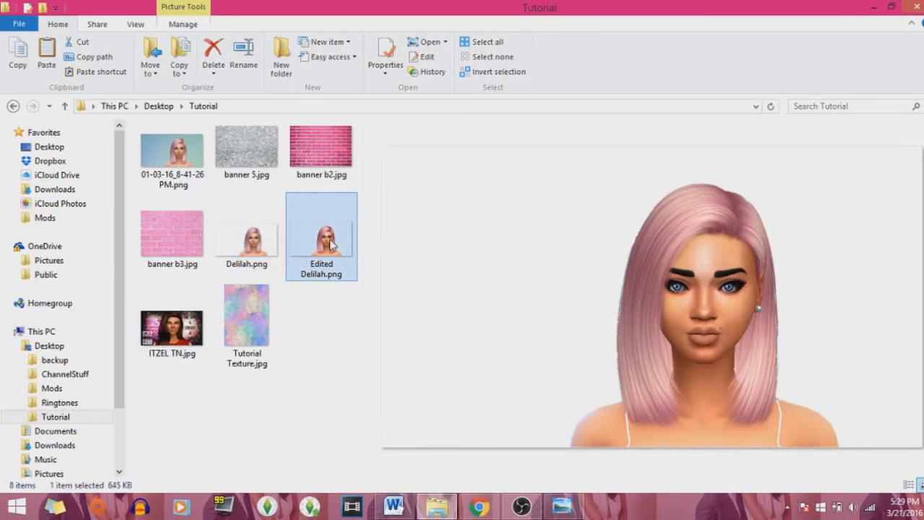
click(873, 7)
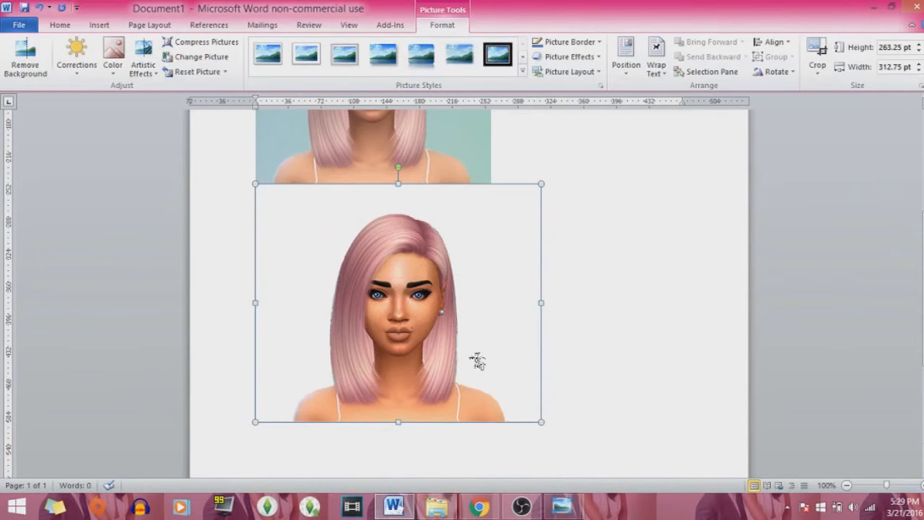
Step: Switch to the PicMonkey collage in Chrome, unlock its proportions and set its size to 1280 x 720
click(473, 507)
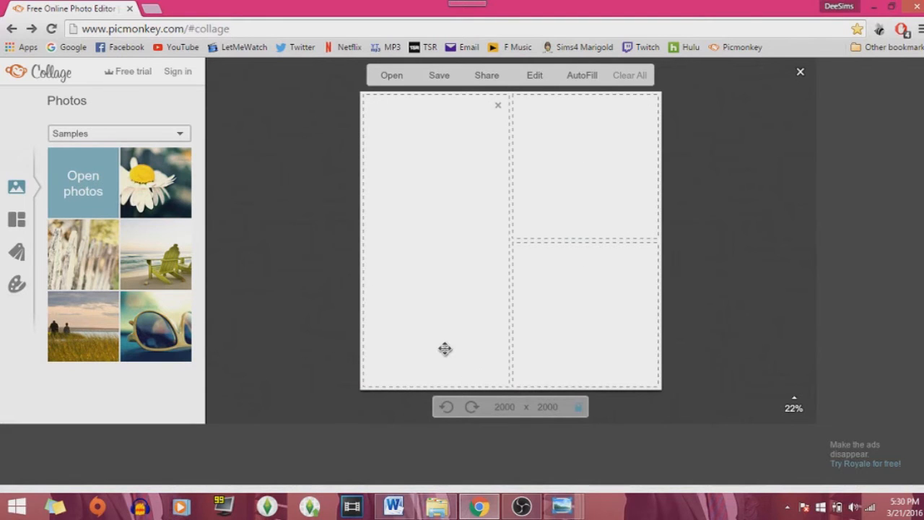
click(503, 409)
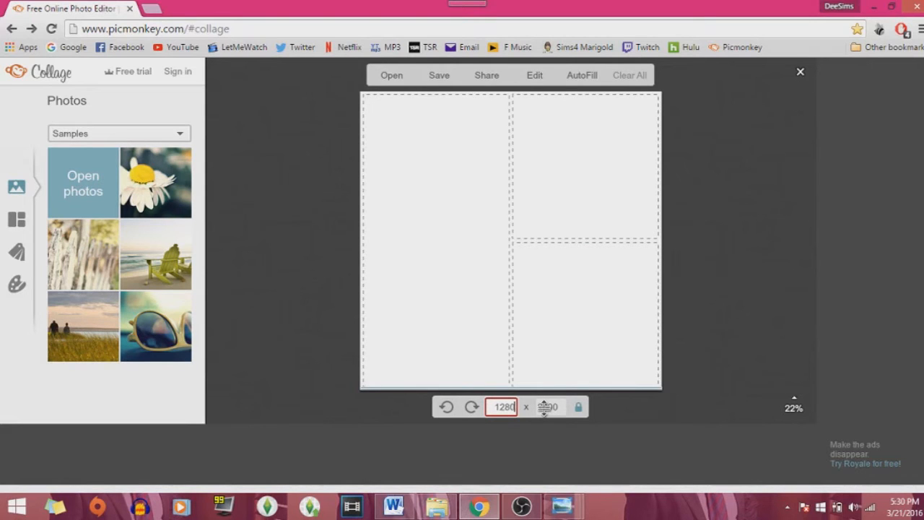
click(579, 408)
click(553, 408)
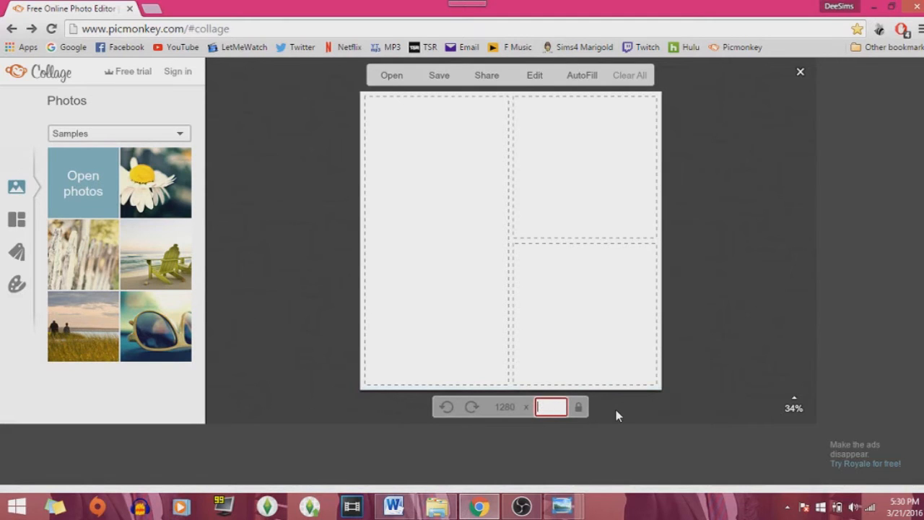
text(720)
key(Return)
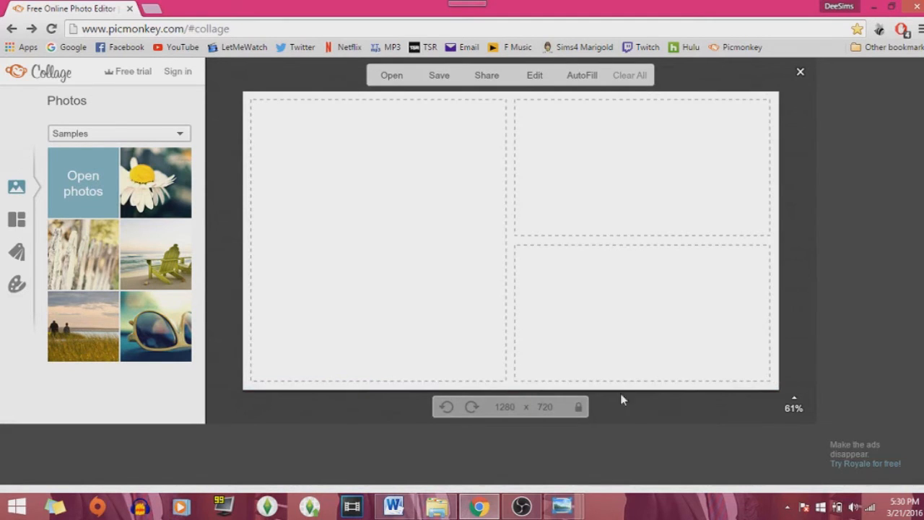
Step: Delete the two smaller collage cells so only one remains, and set the background spacing to 0
click(763, 257)
click(760, 113)
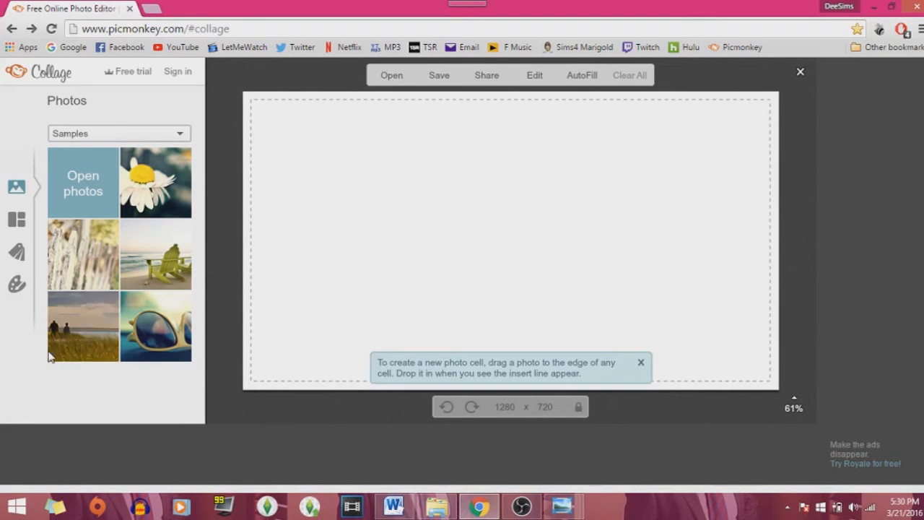
click(17, 285)
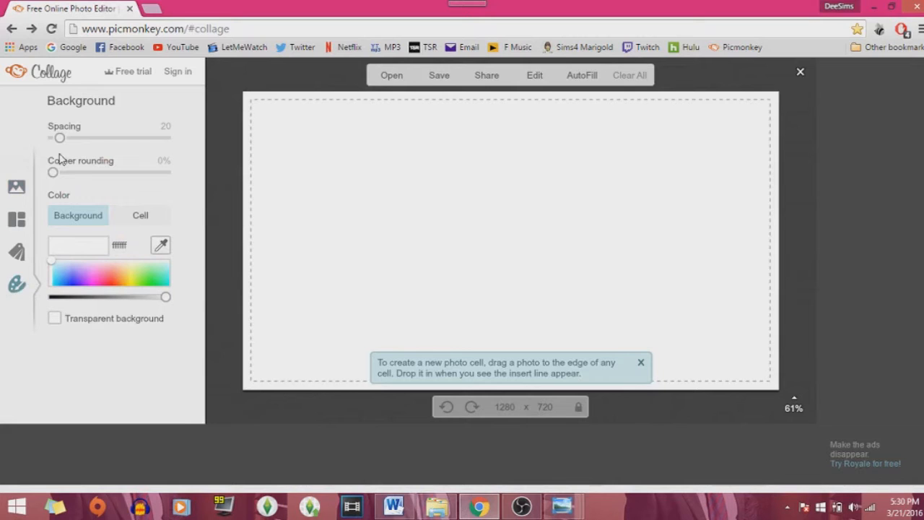
drag(60, 139, 52, 140)
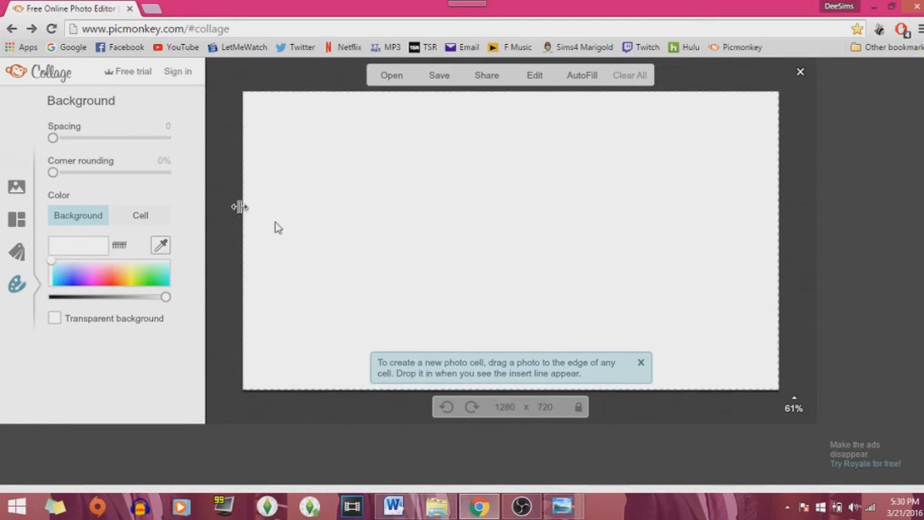
Step: Dismiss the photo cell hint, try a yellow collage background color and return it to white
click(641, 362)
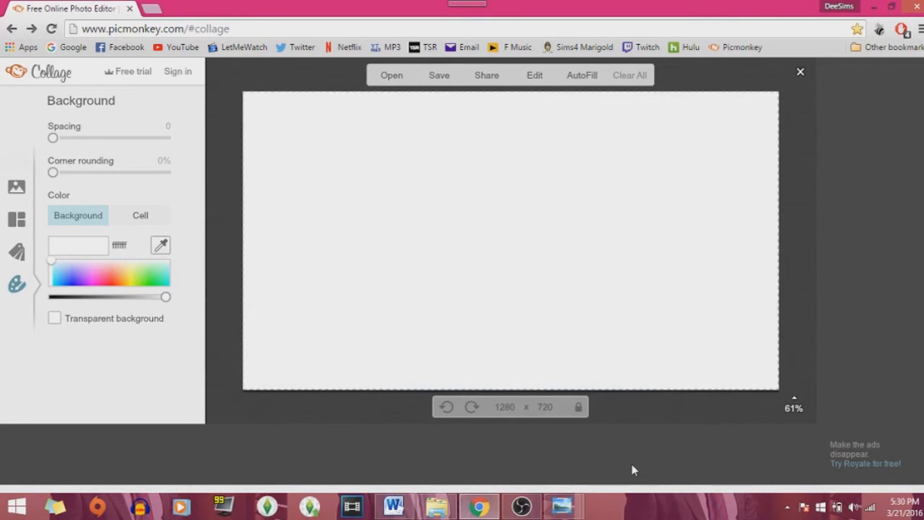
click(16, 187)
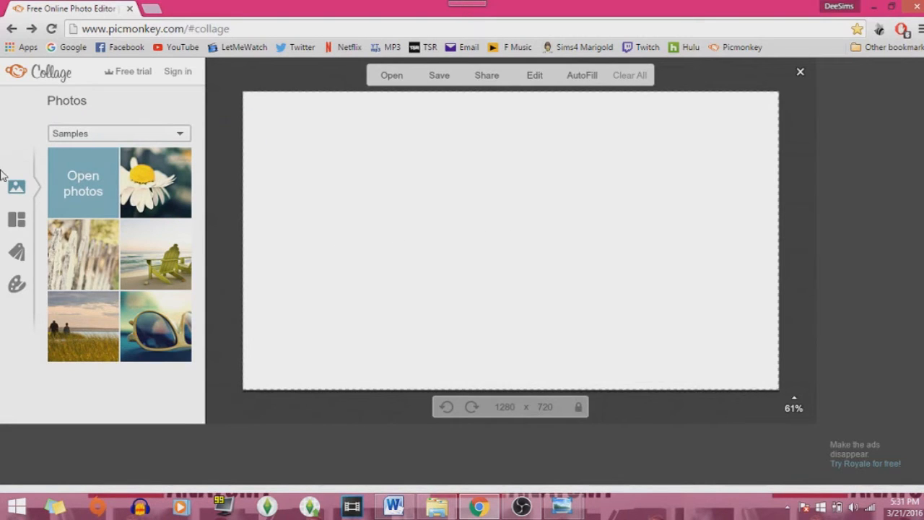
click(17, 283)
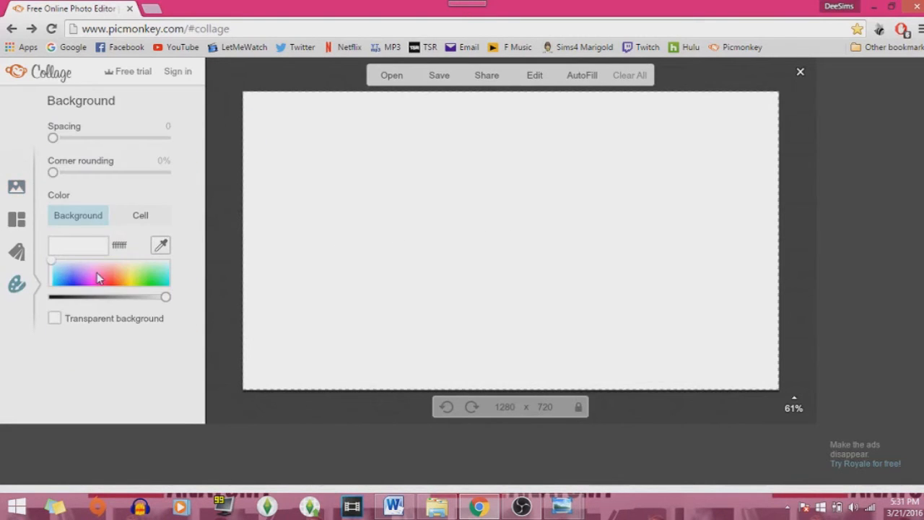
click(133, 278)
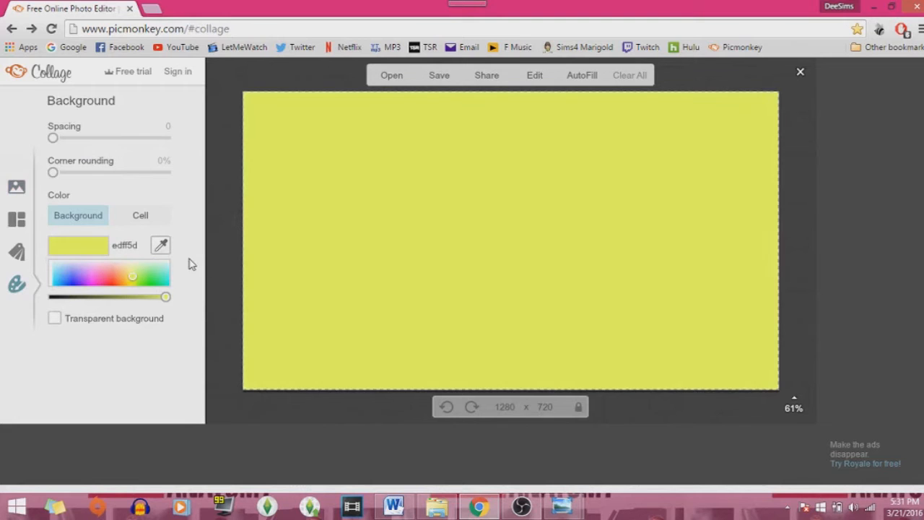
drag(136, 281, 35, 311)
Step: Compare the previews of banner 5.jpg, banner b2.jpg, banner b3.jpg and Tutorial Texture.jpg in the Tutorial folder as background candidates
click(9, 185)
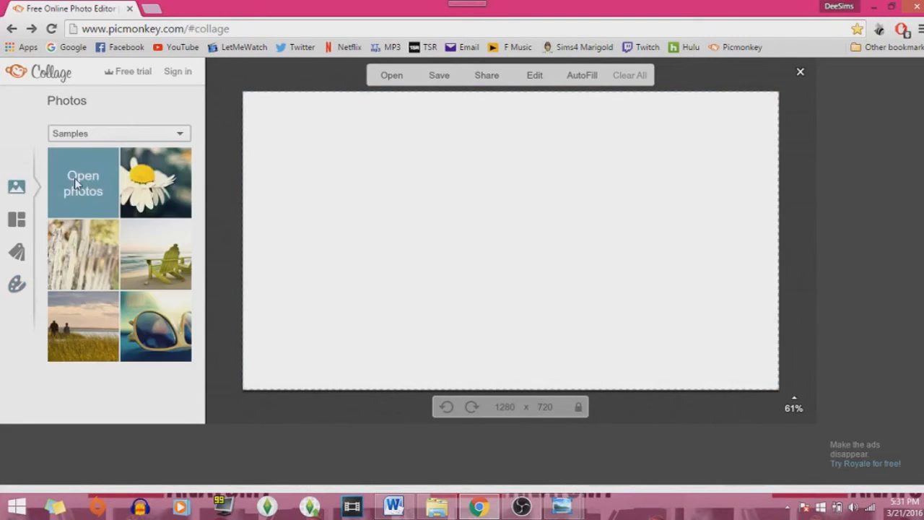
click(74, 178)
click(433, 182)
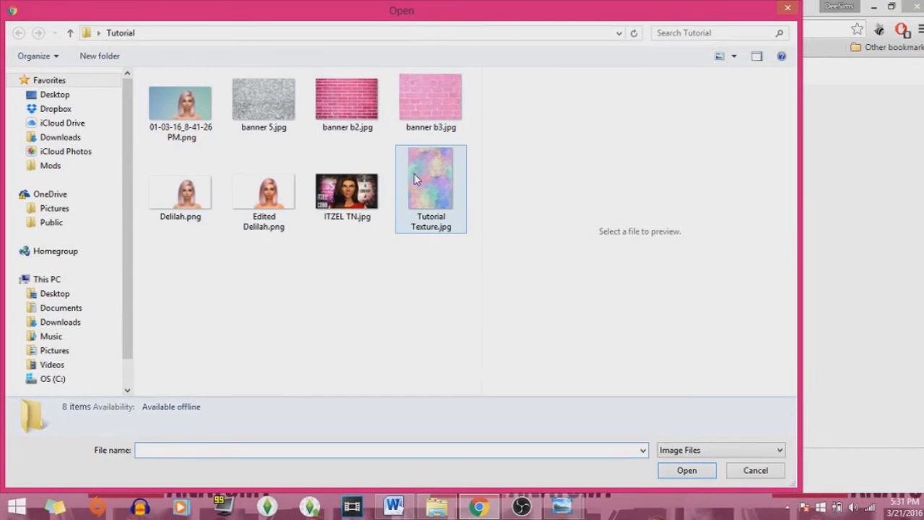
click(272, 106)
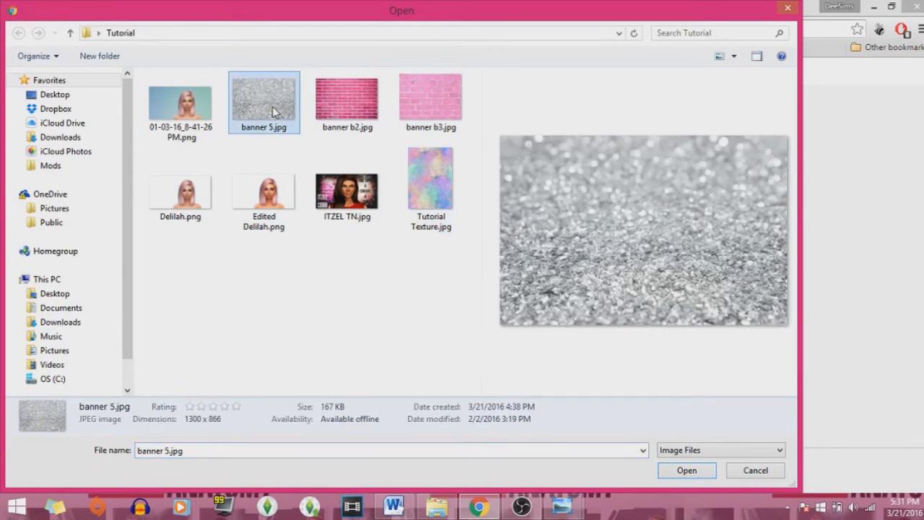
click(322, 104)
click(415, 102)
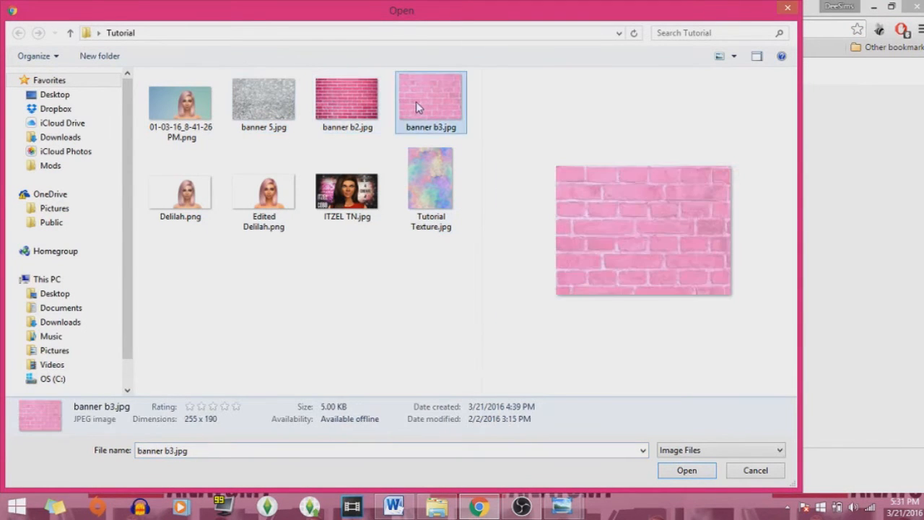
click(442, 166)
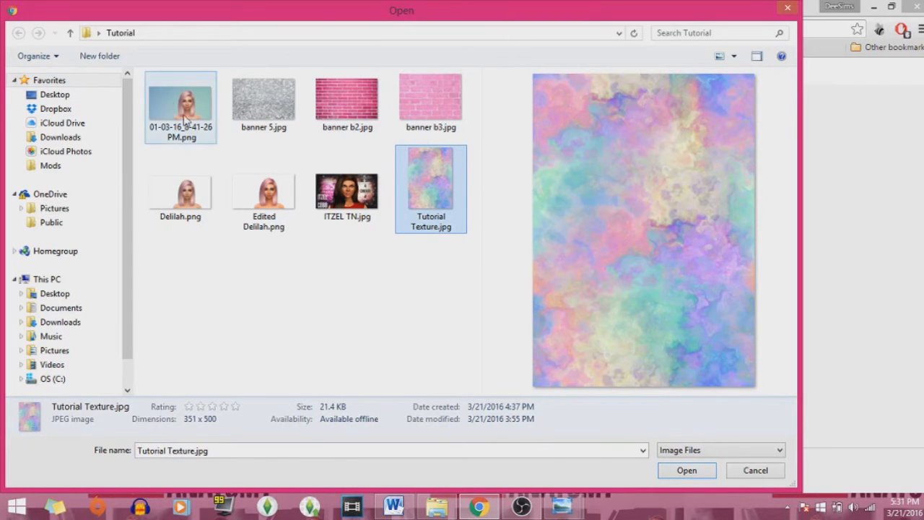
click(268, 108)
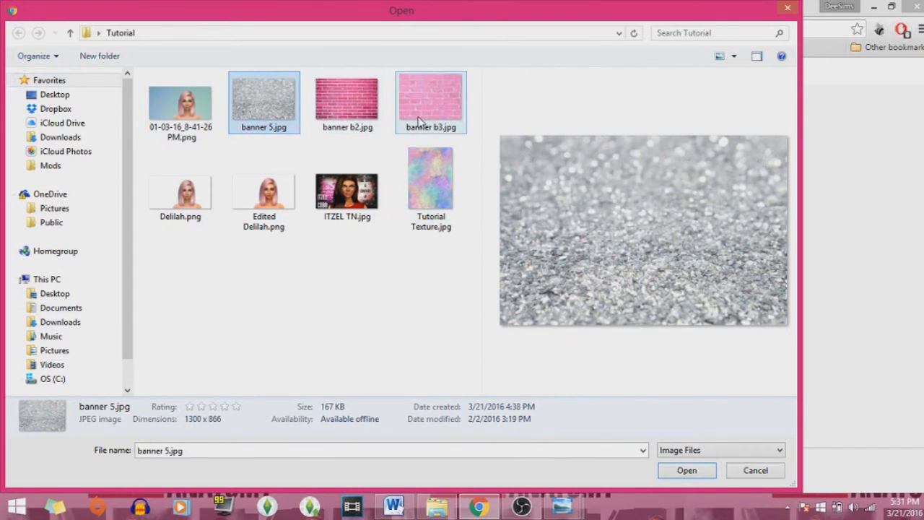
click(419, 118)
click(352, 111)
click(416, 168)
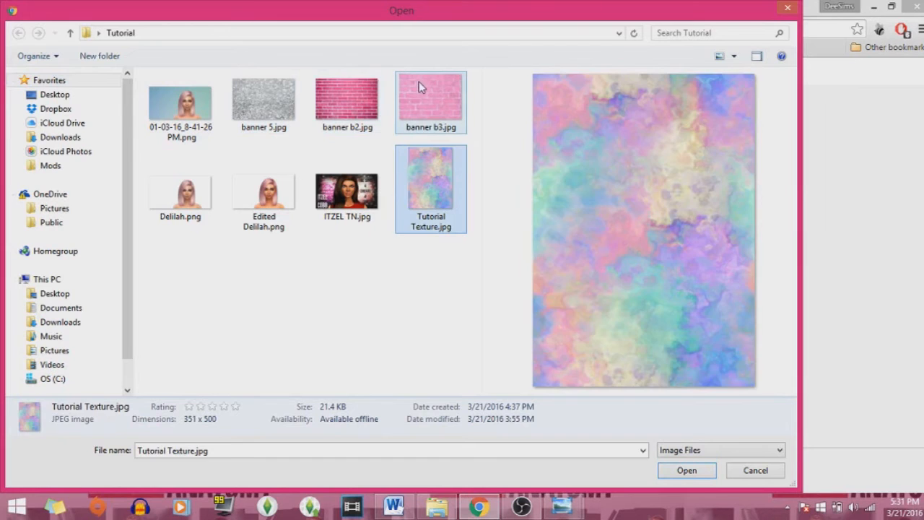
click(422, 87)
click(346, 99)
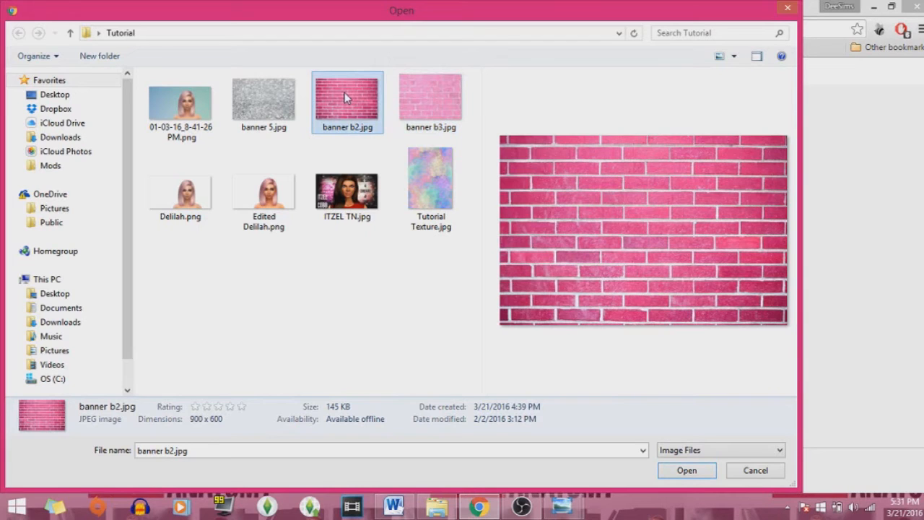
Step: Open banner b2.jpg and place the pink brick image in the collage cell so it fills the canvas
double_click(334, 105)
drag(128, 239, 498, 248)
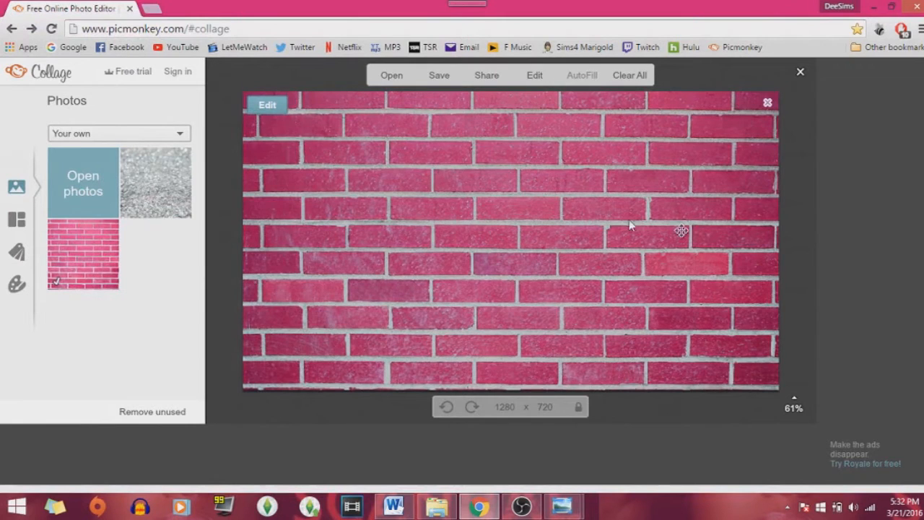
click(265, 105)
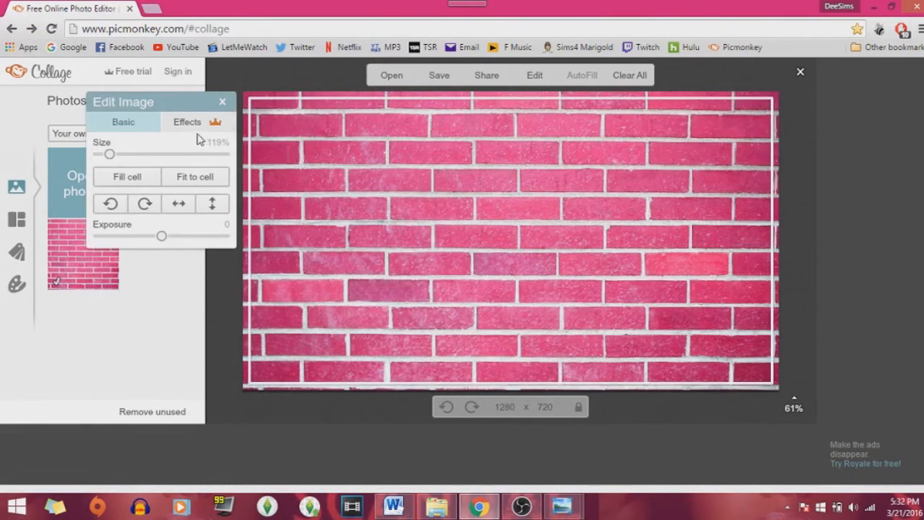
click(223, 98)
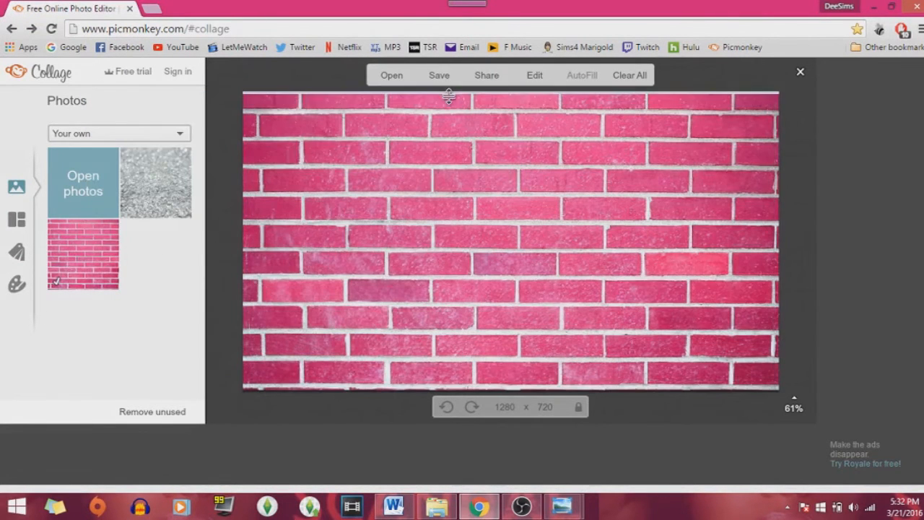
Step: Send the brick collage to the Editor and show the available effects
click(536, 75)
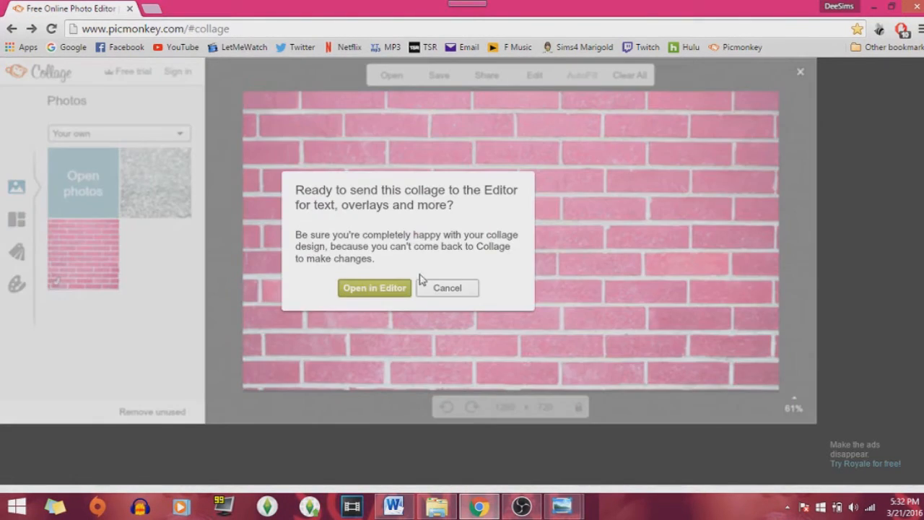
click(375, 288)
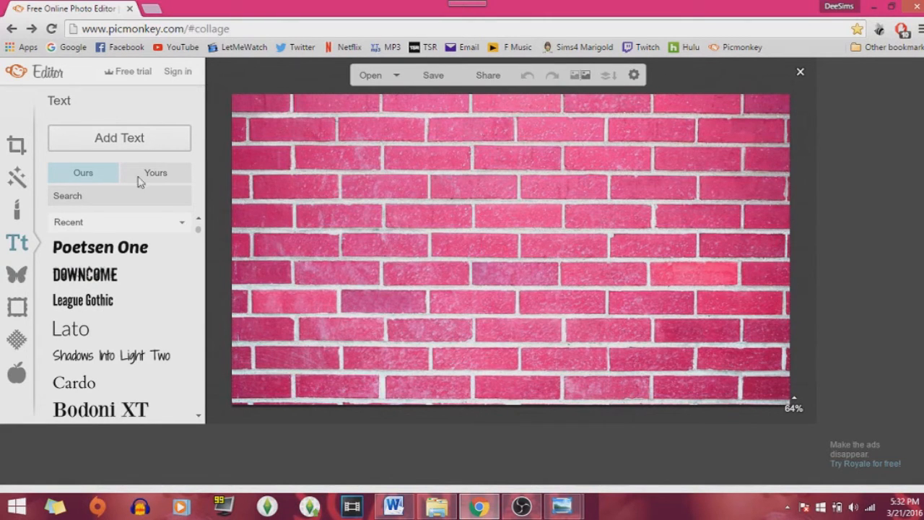
click(17, 179)
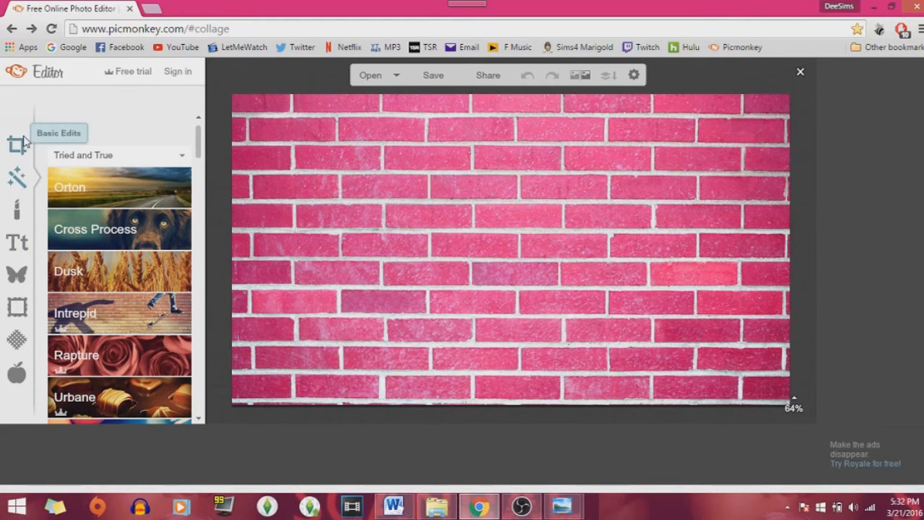
Step: Try the Intrepid and Orton effects on the brick background and cancel each one
click(67, 333)
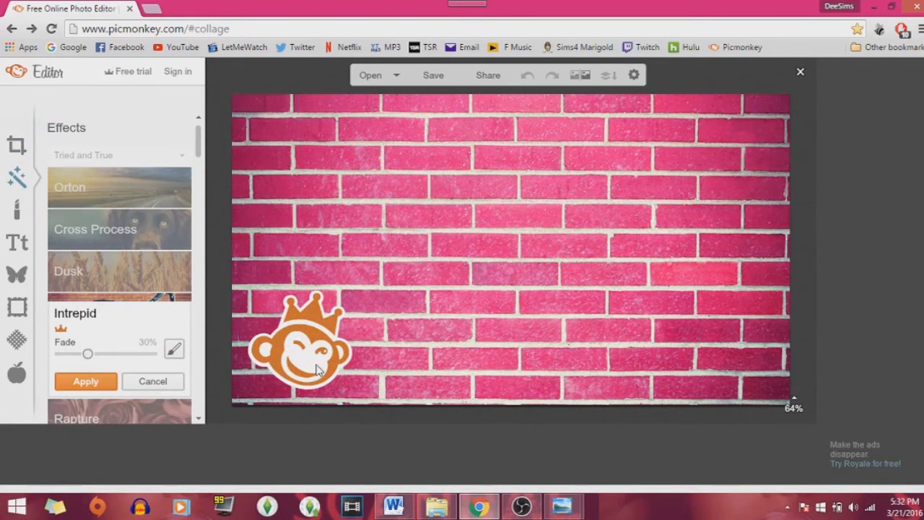
mouse_move(315, 325)
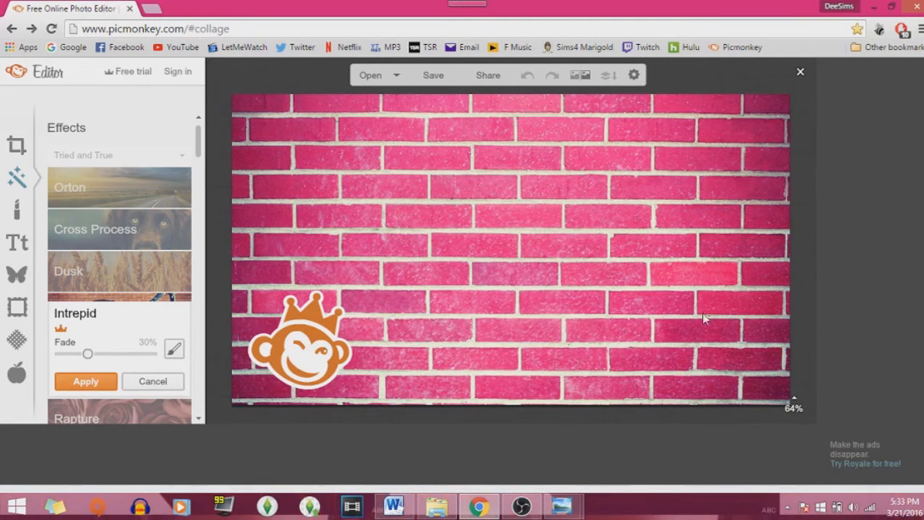
click(141, 382)
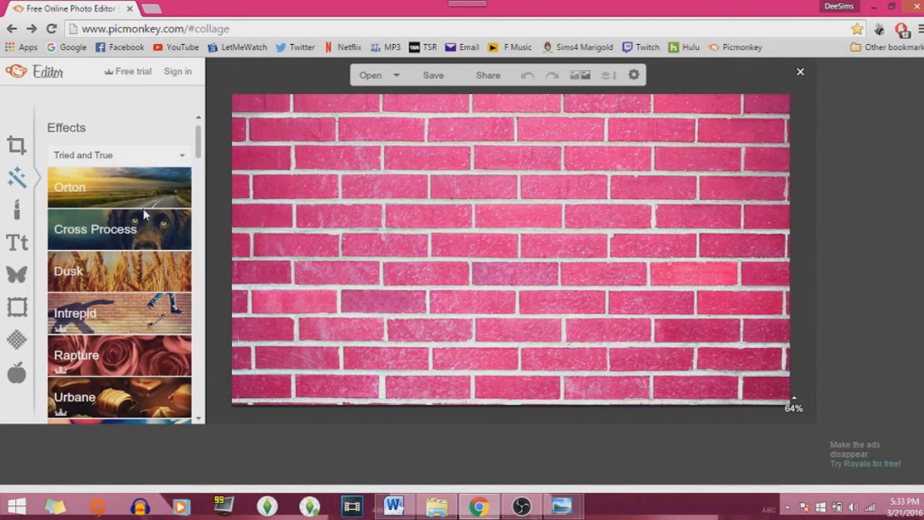
scroll(144, 198, down, 8)
scroll(144, 201, up, 8)
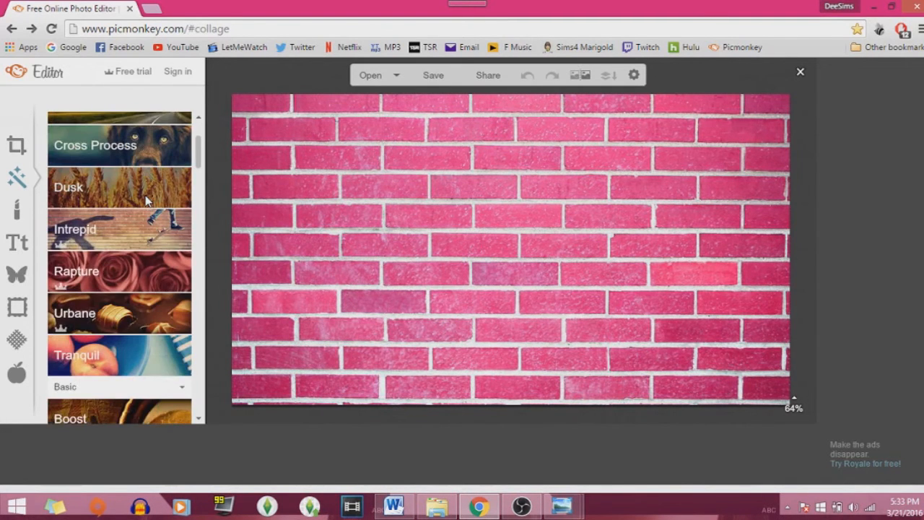
scroll(145, 200, up, 3)
click(145, 187)
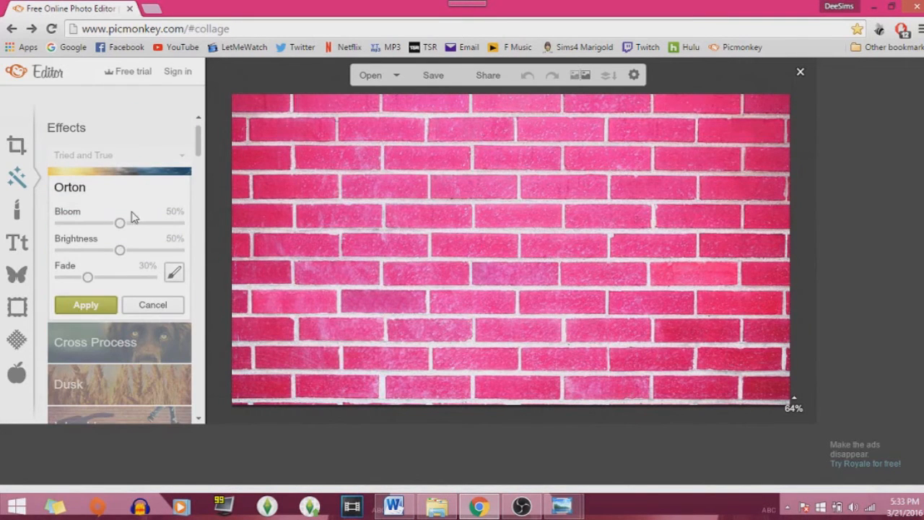
click(149, 304)
Step: Try the Cross Process effect in its Blue and Red variants on the bricks and cancel it
click(140, 242)
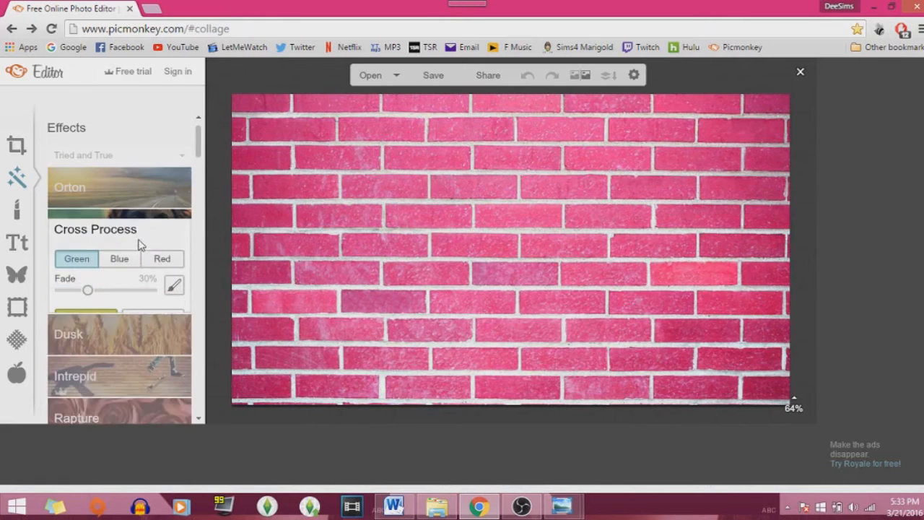
click(122, 260)
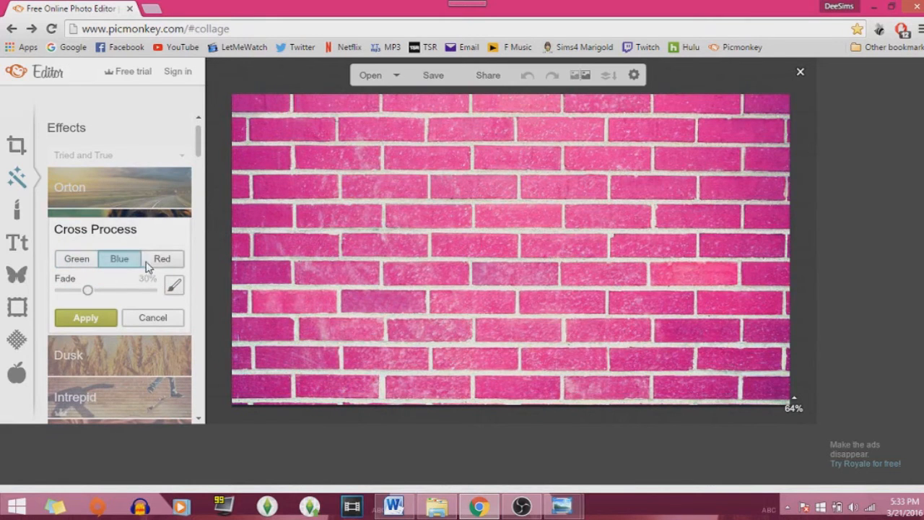
click(162, 259)
click(117, 260)
click(143, 320)
Step: Look at the ITZEL TN.jpg example thumbnail in Windows Photo Viewer and return to PicMonkey in Chrome
click(472, 504)
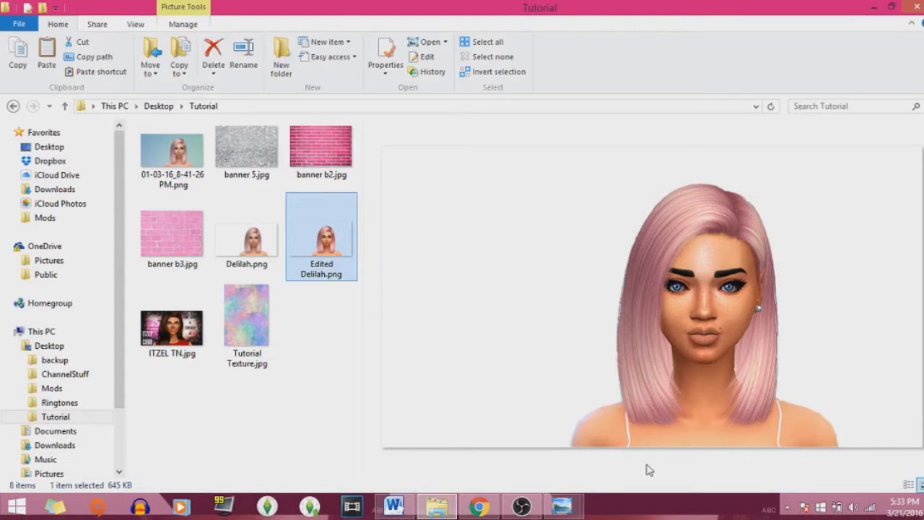
click(562, 505)
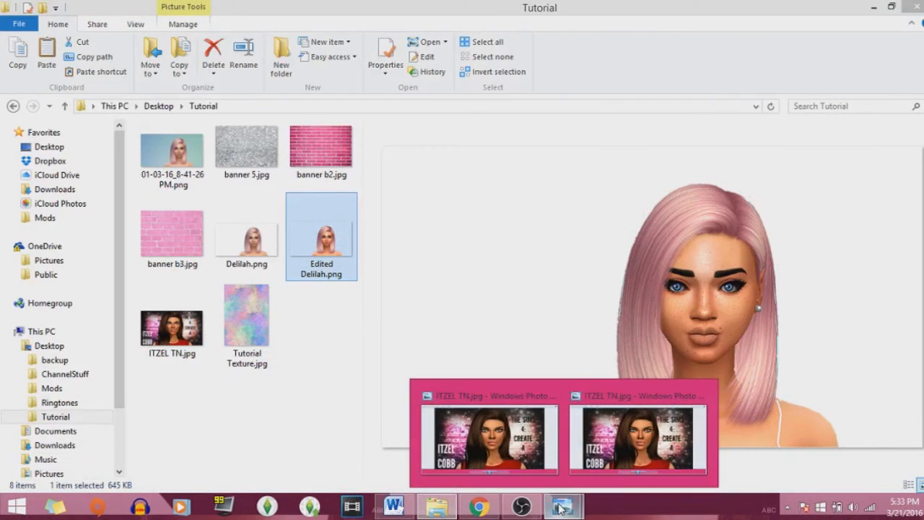
click(477, 506)
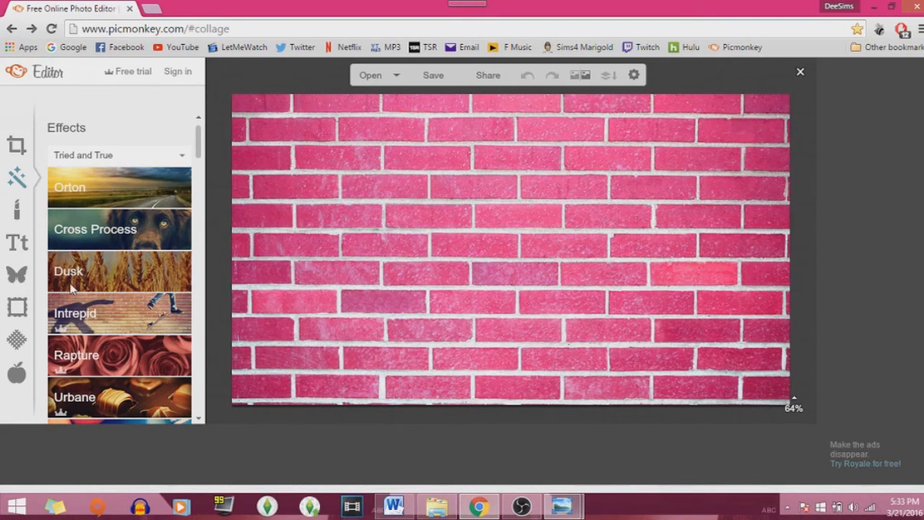
Step: Apply the Tint effect with a near-white color in Normal mode and 0% fade to turn the pink bricks grey
scroll(87, 275, down, 1)
scroll(75, 295, down, 4)
scroll(136, 284, down, 3)
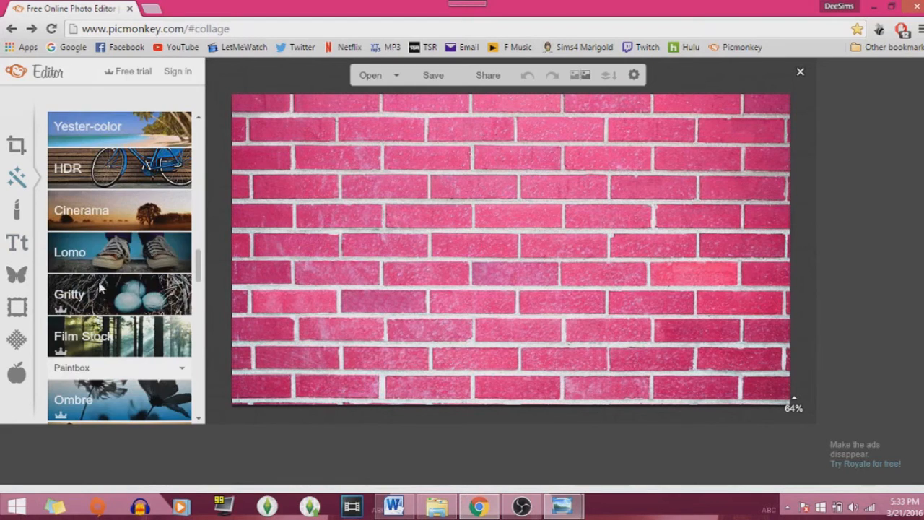
scroll(131, 286, down, 3)
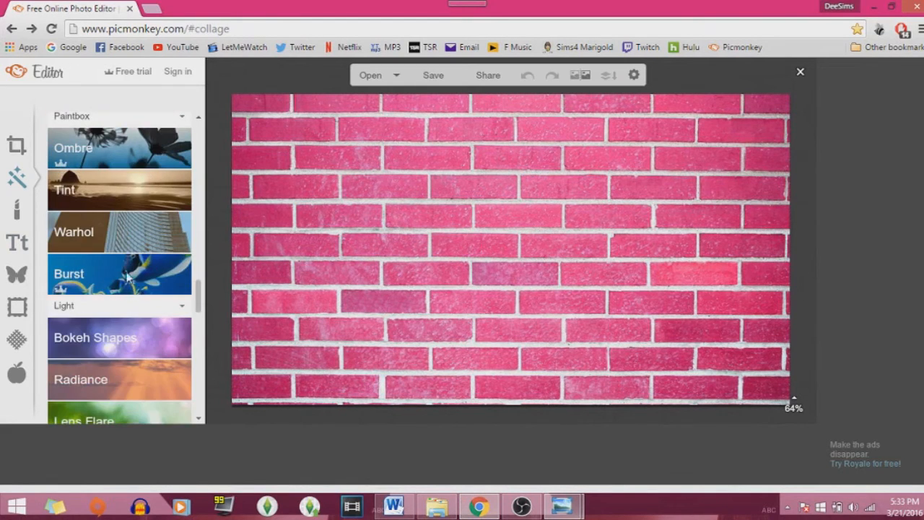
click(117, 201)
drag(107, 236, 74, 253)
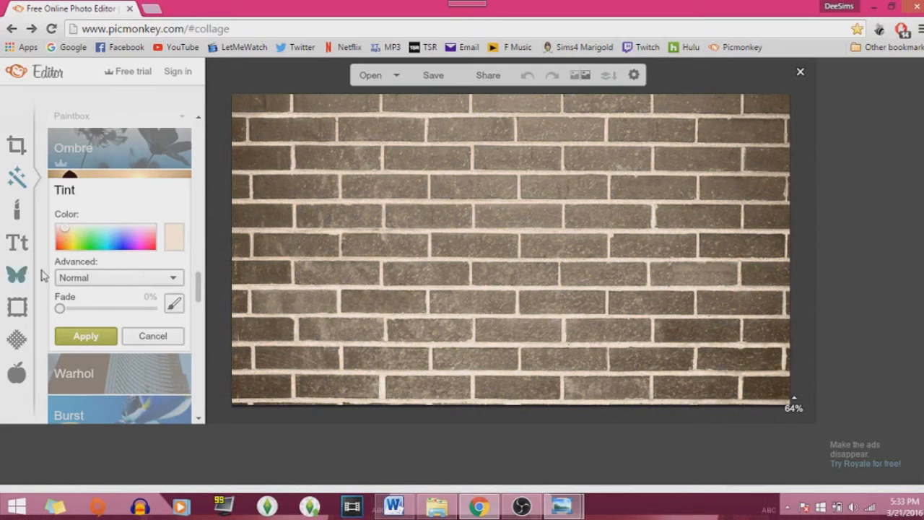
click(63, 235)
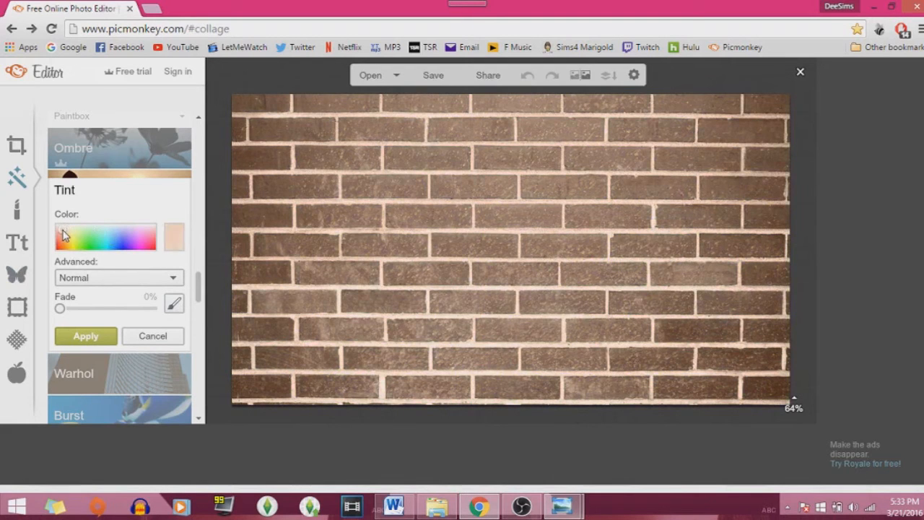
click(67, 231)
click(67, 228)
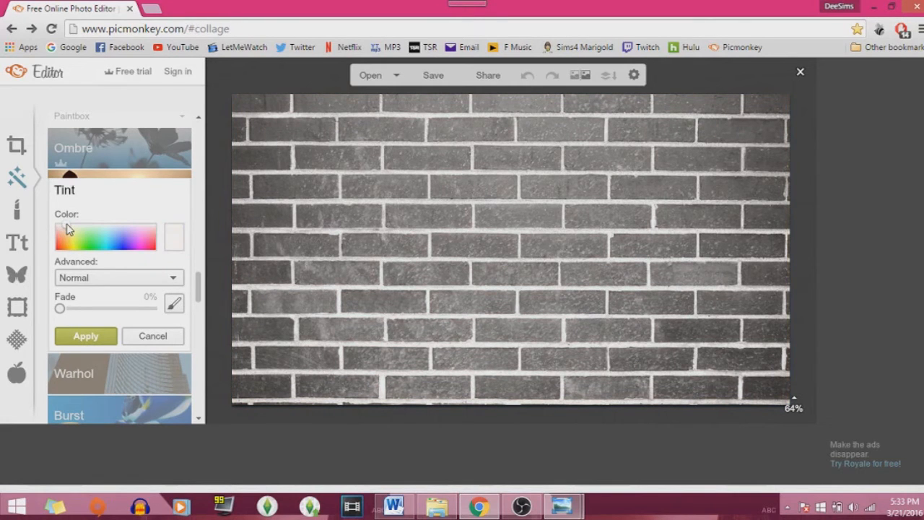
click(86, 336)
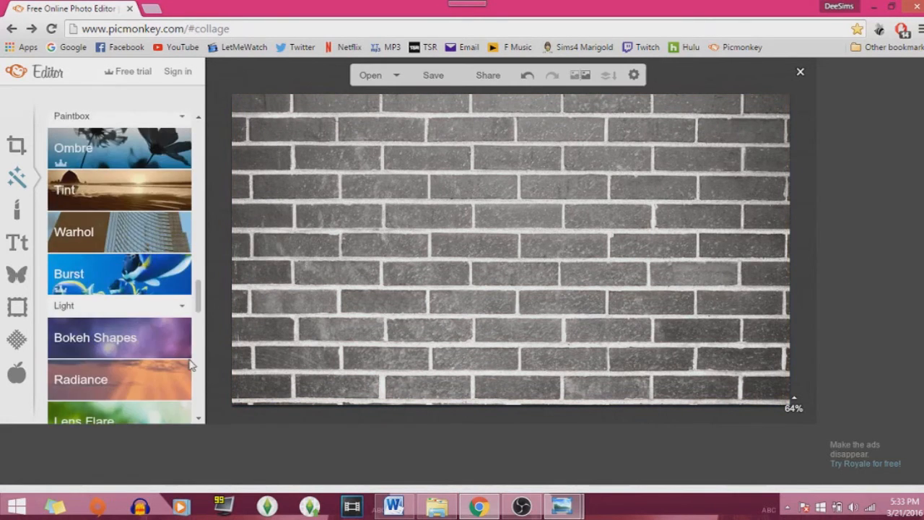
Step: Apply the Lomo effect to the brick background with Blur edges at 73% and 0% fade
scroll(137, 242, up, 3)
click(148, 249)
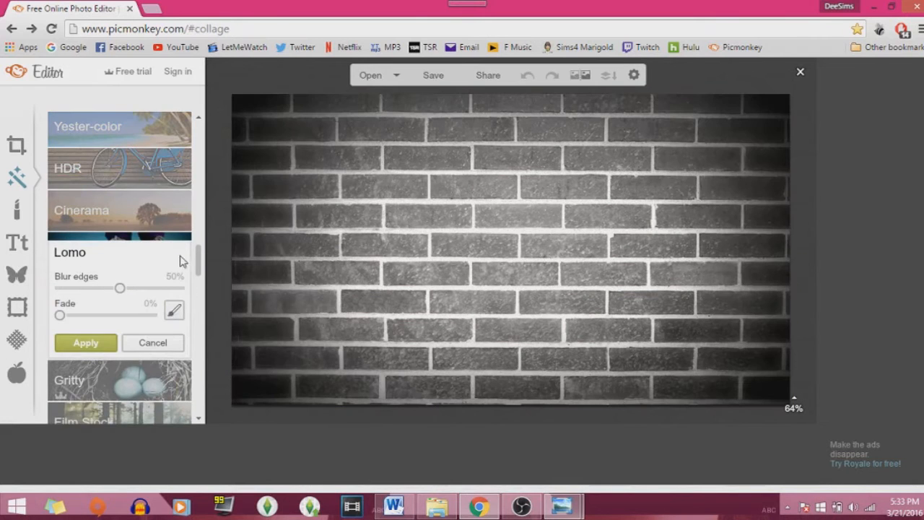
drag(119, 288, 145, 289)
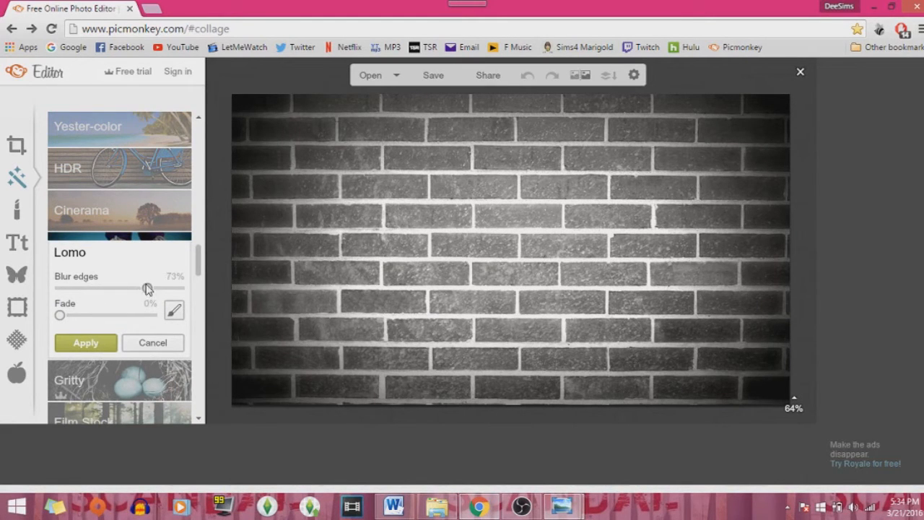
click(95, 345)
Step: Try the Sepia and Burn effects on the brick background and cancel each one
scroll(141, 287, up, 5)
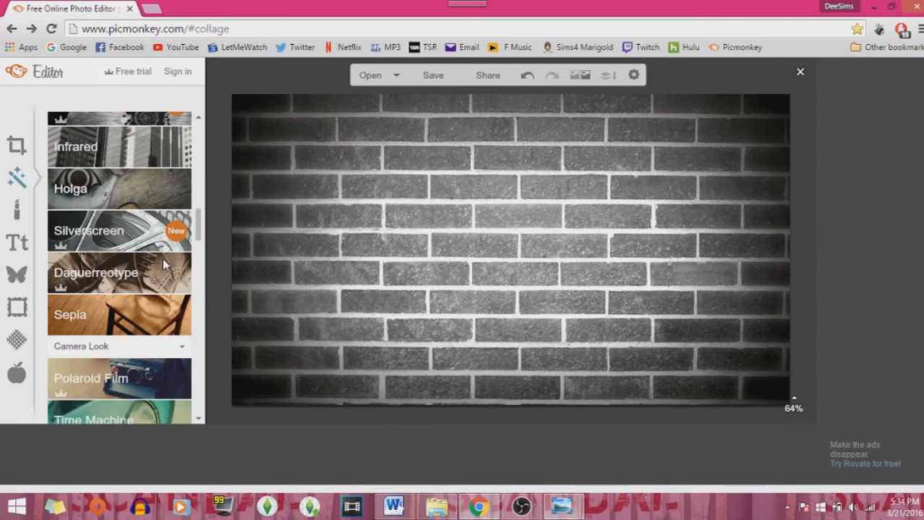
click(133, 315)
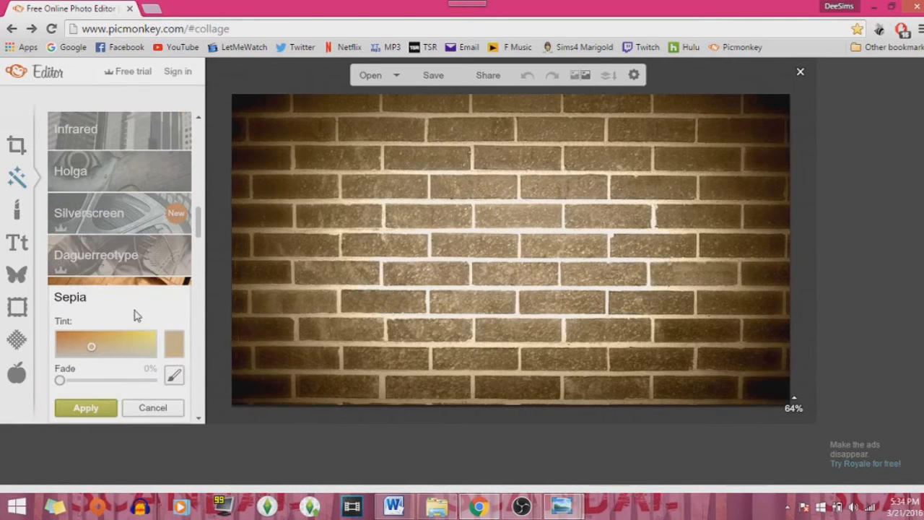
click(149, 409)
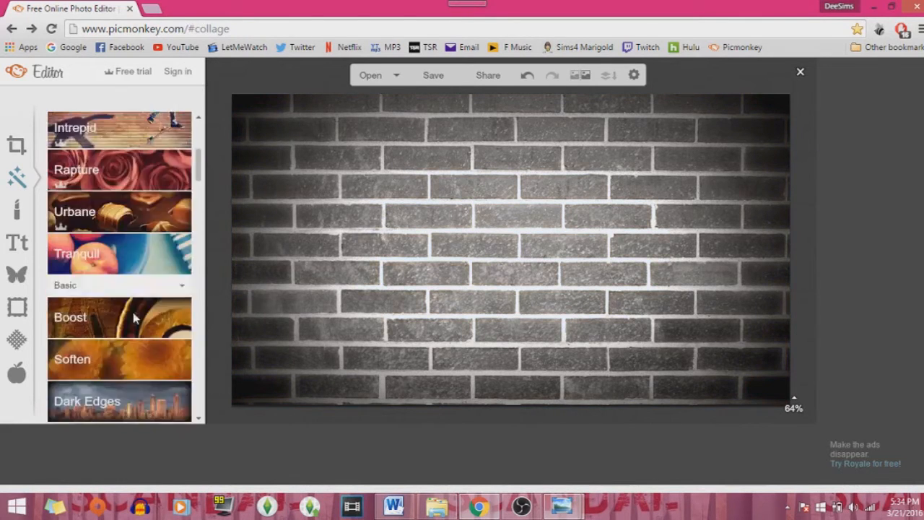
scroll(71, 189, down, 15)
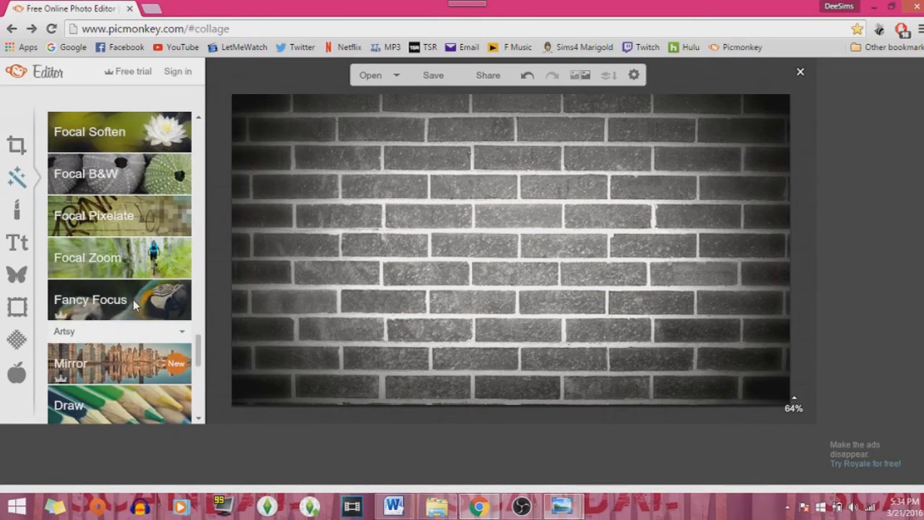
scroll(133, 299, down, 5)
click(106, 370)
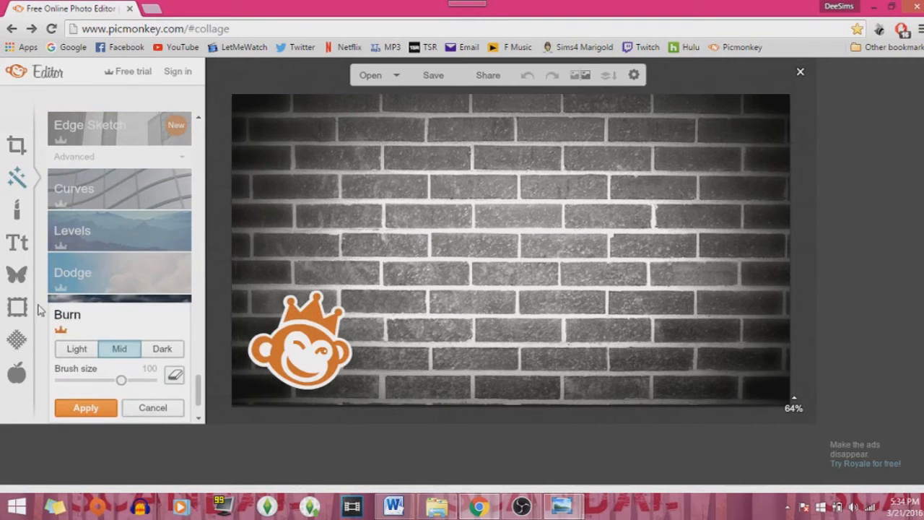
click(152, 408)
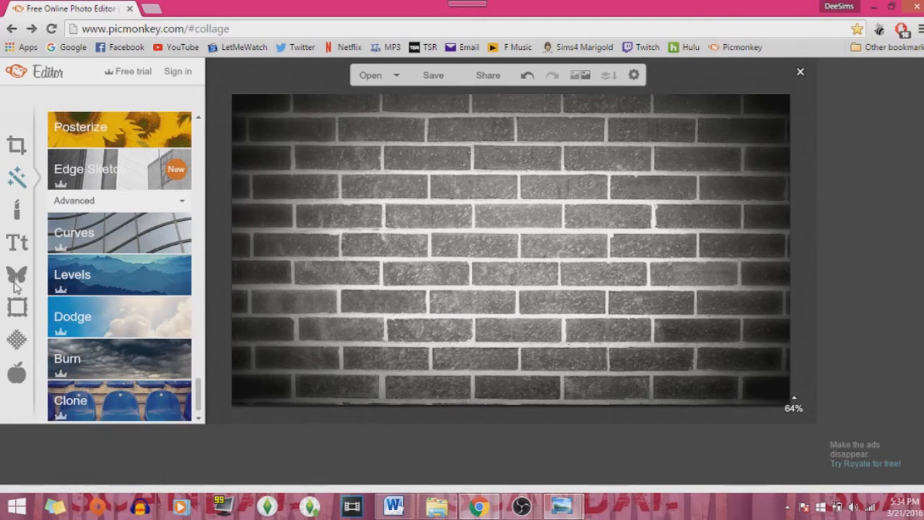
Step: Try the Time Machine effect on the bricks and cancel it
scroll(116, 254, up, 10)
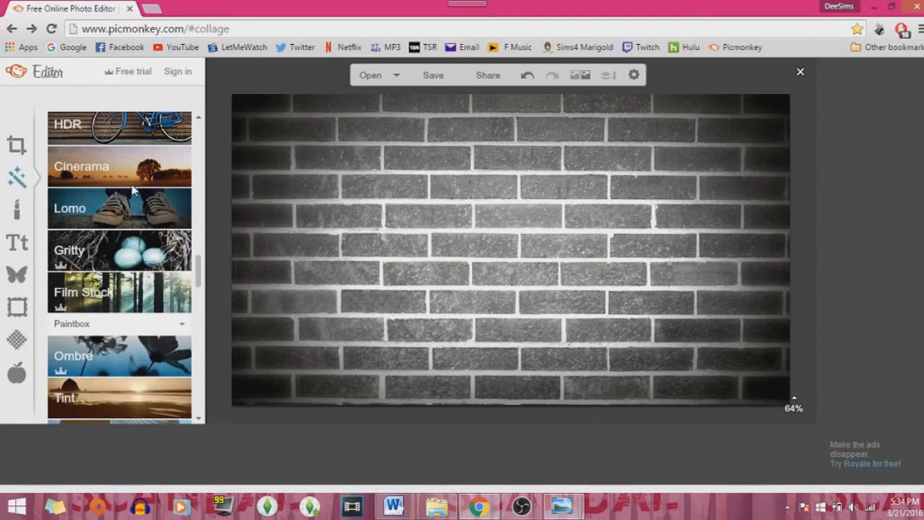
scroll(133, 190, up, 5)
scroll(142, 189, up, 2)
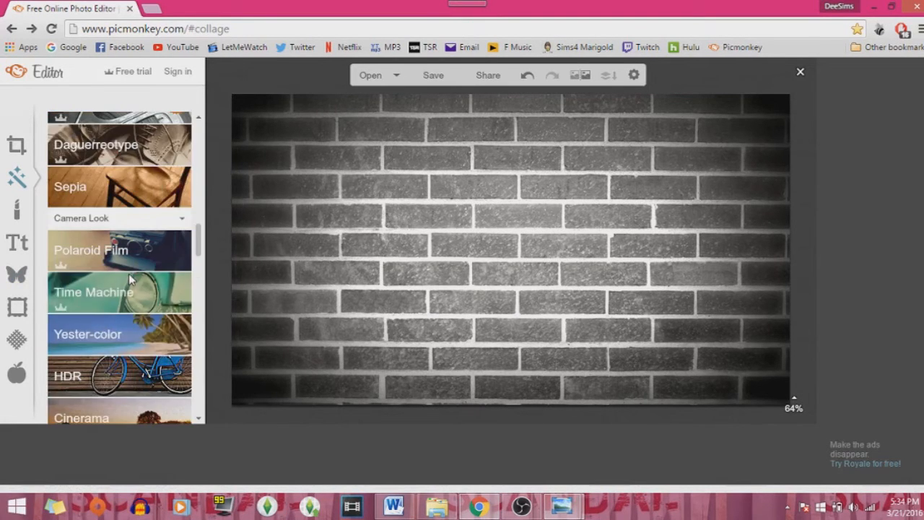
click(133, 282)
click(155, 386)
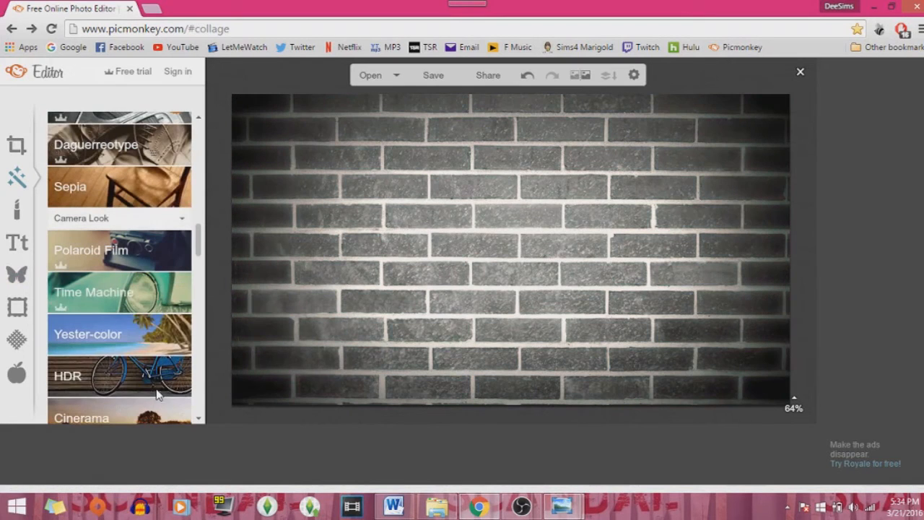
Step: Try the Tranquil effect with 0% fade on the bricks and cancel it
scroll(112, 202, up, 4)
scroll(112, 202, up, 10)
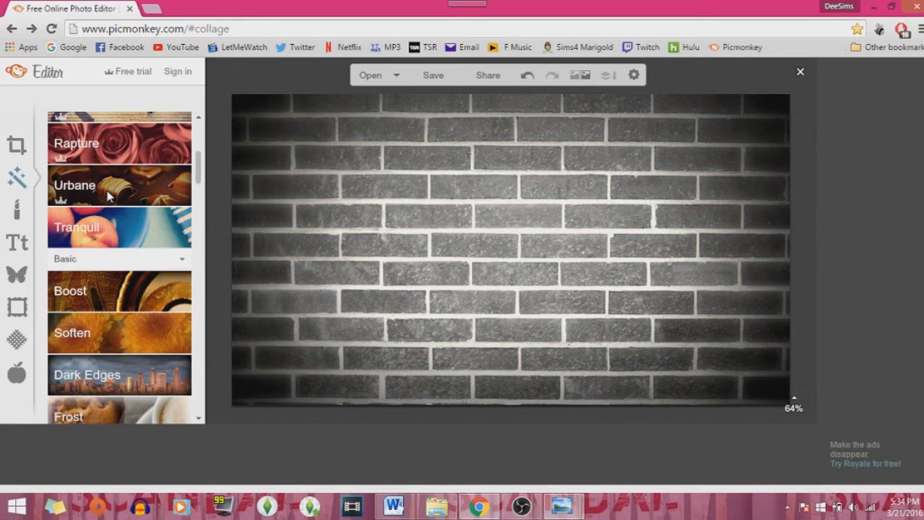
scroll(123, 184, up, 3)
scroll(124, 198, down, 2)
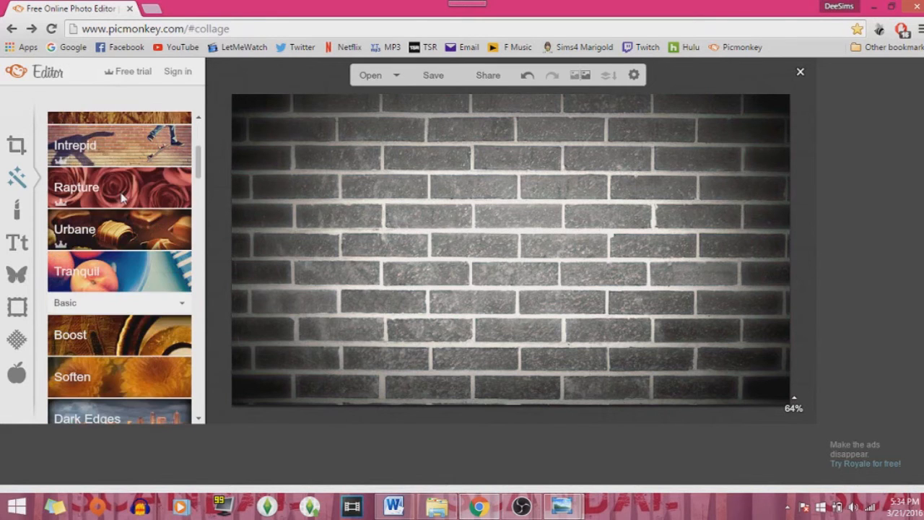
click(110, 276)
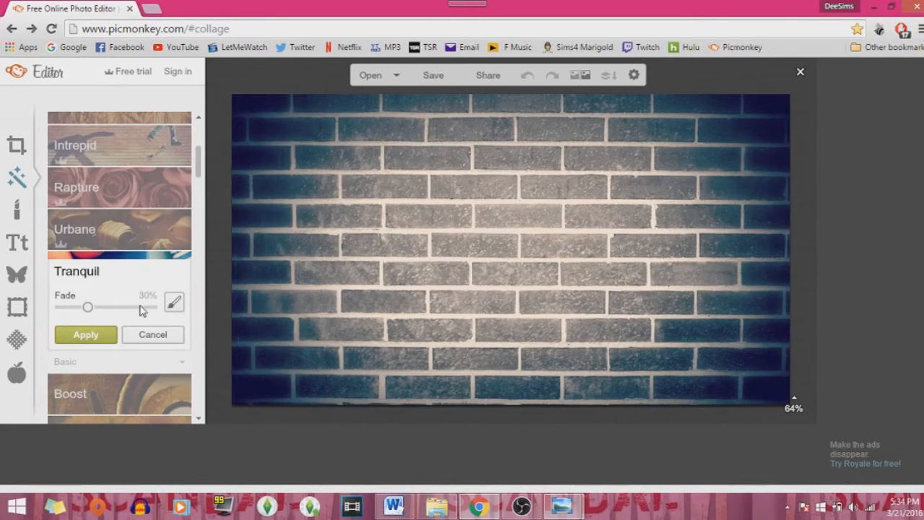
click(79, 307)
drag(81, 307, 32, 322)
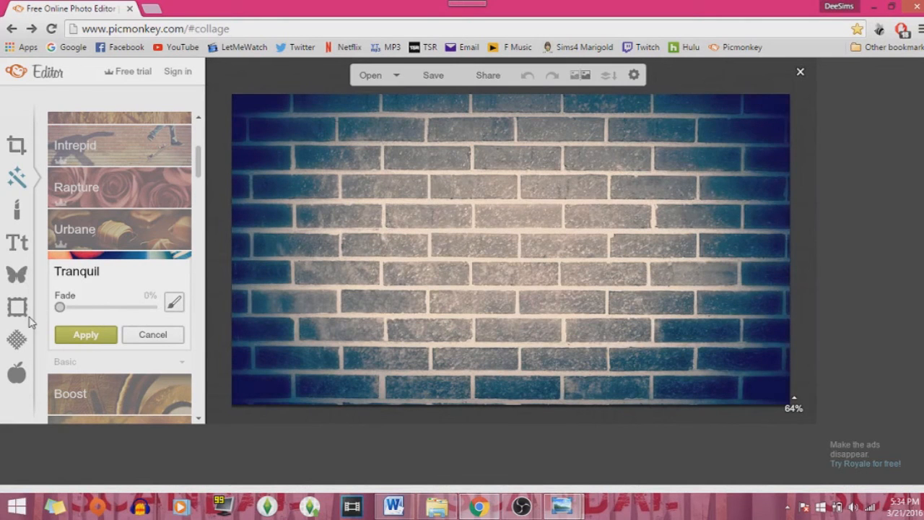
click(144, 336)
Step: Apply the Boost effect to the bricks at about medium strength
click(147, 336)
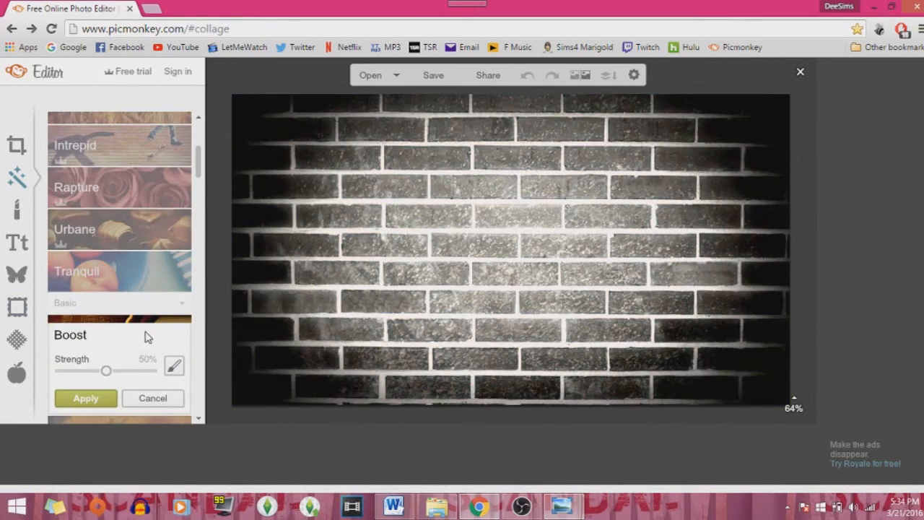
drag(113, 376, 267, 358)
drag(153, 371, 109, 372)
click(97, 401)
Step: Apply the Frost effect to the brick edges in dark grey with size 24, 100% intensity and 0% fade
scroll(104, 333, down, 5)
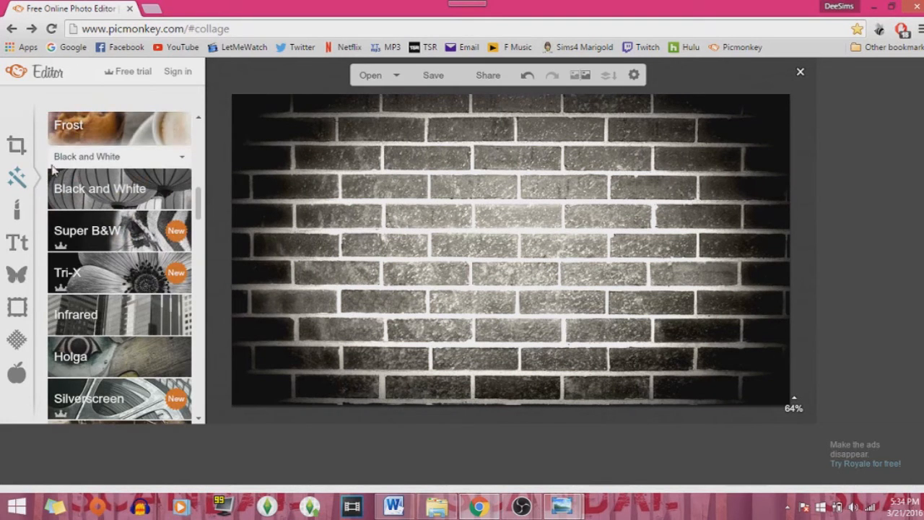
click(108, 130)
click(108, 238)
drag(119, 238, 58, 240)
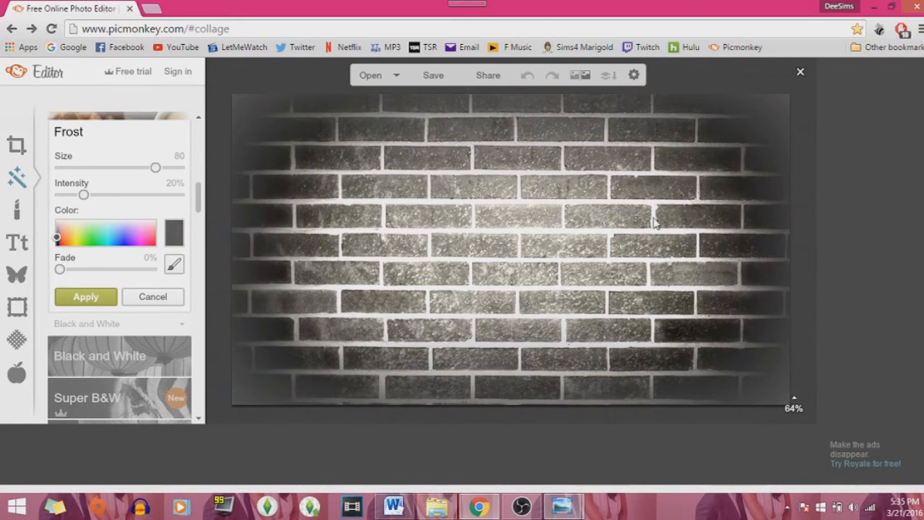
drag(83, 195, 210, 192)
drag(156, 167, 93, 174)
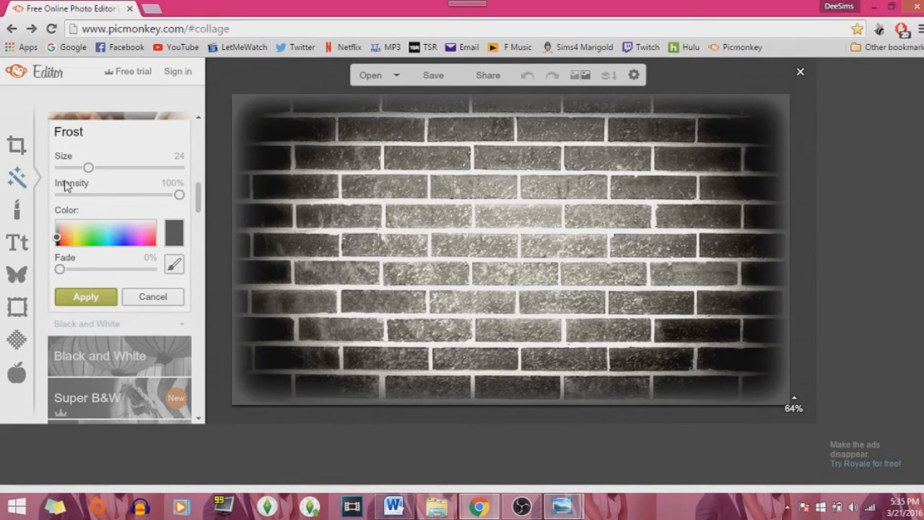
drag(60, 241, 54, 243)
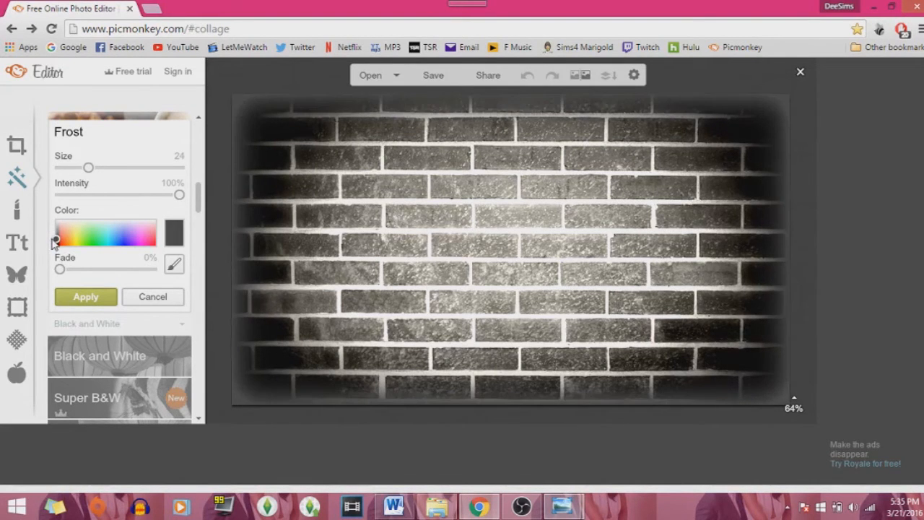
click(95, 297)
Step: Try the Black and White effect with a changed contrast filter, try the Warhol effect, and cancel both
scroll(105, 239, up, 3)
scroll(105, 239, down, 3)
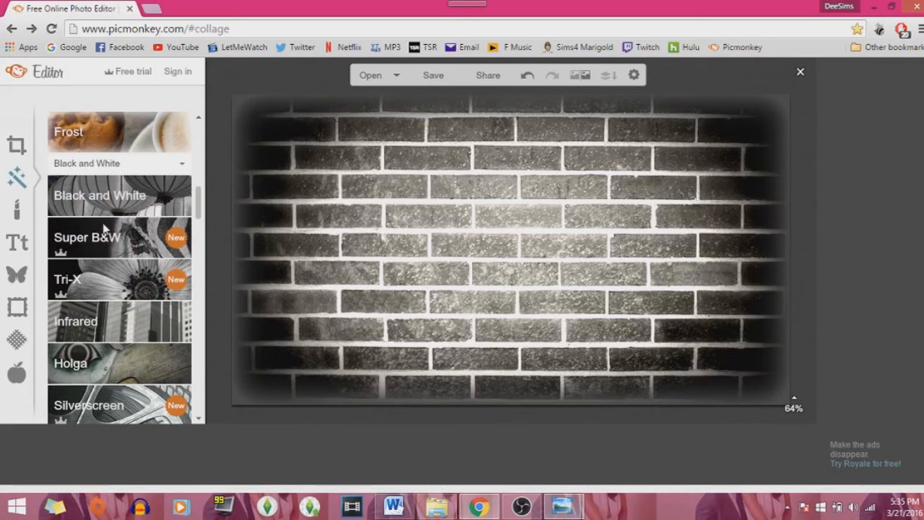
click(120, 200)
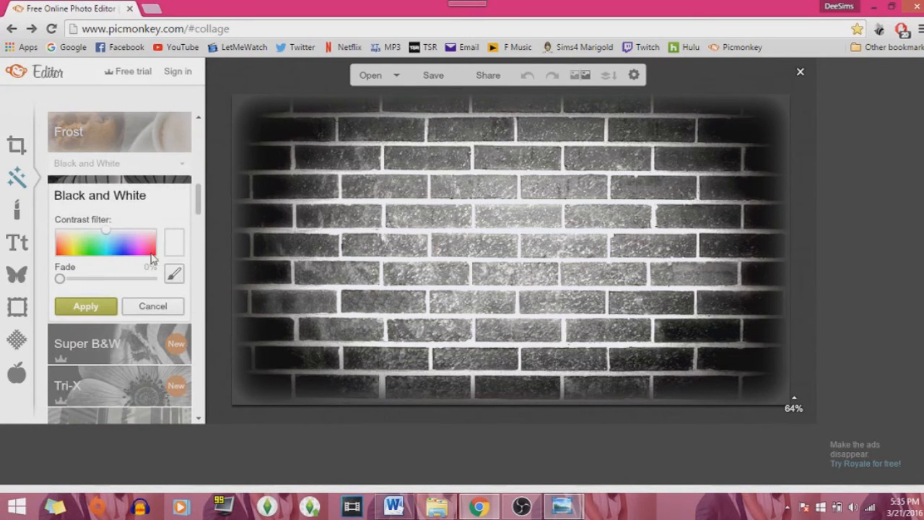
drag(115, 240, 56, 249)
click(150, 306)
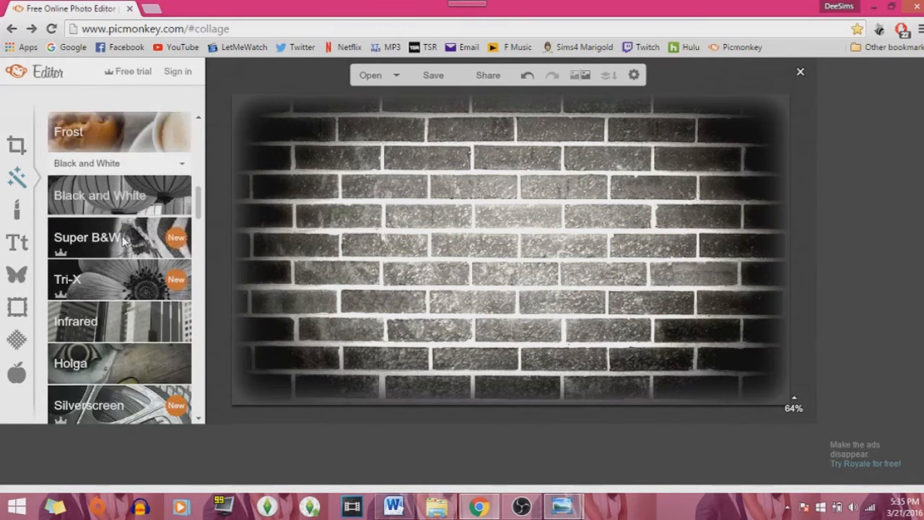
scroll(121, 247, down, 5)
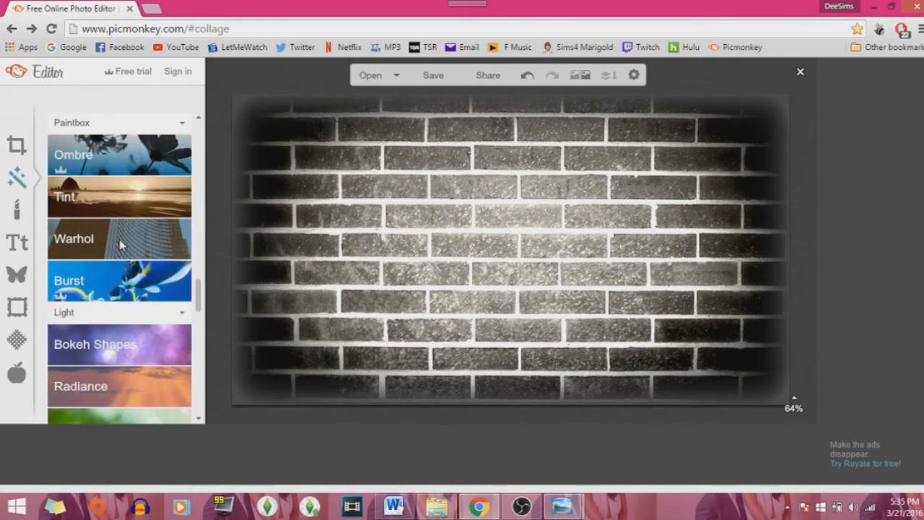
click(121, 245)
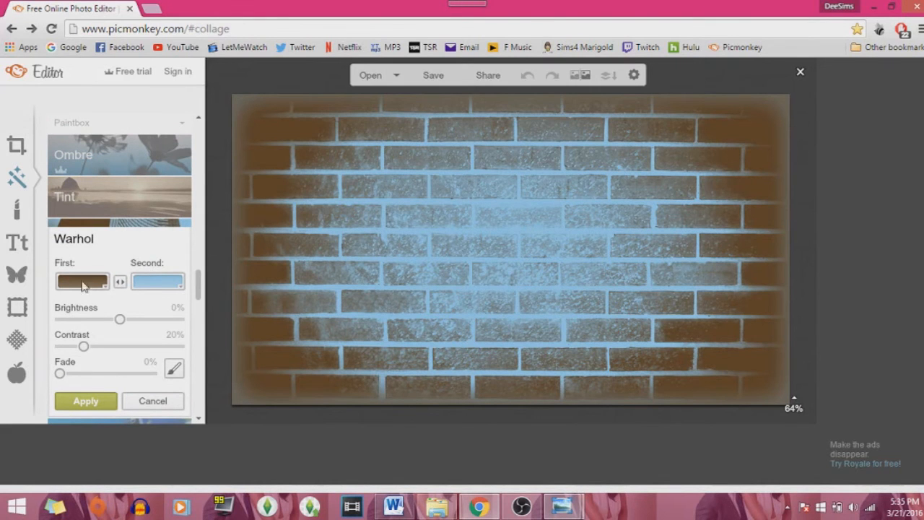
click(130, 407)
Step: Try the Radiance effect on the bricks with a moved focus area and a changed tint
scroll(92, 266, down, 5)
scroll(93, 266, up, 2)
scroll(92, 266, up, 2)
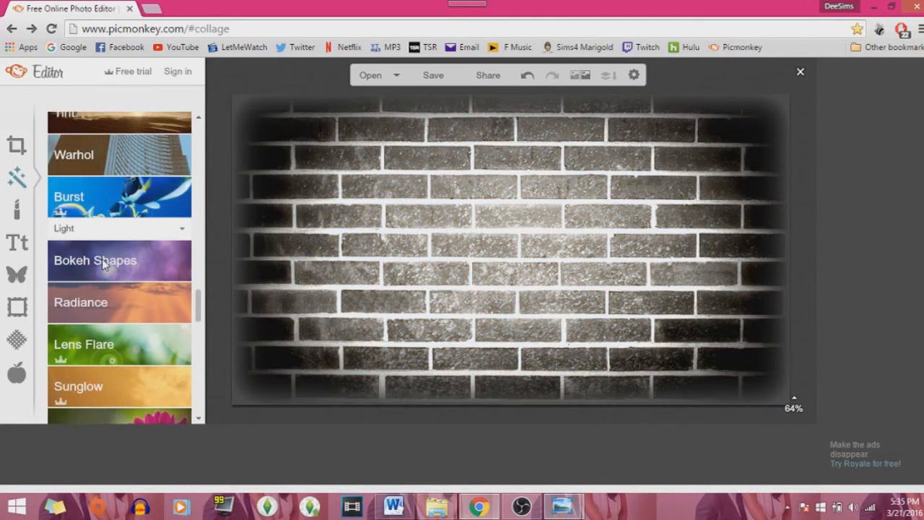
click(114, 302)
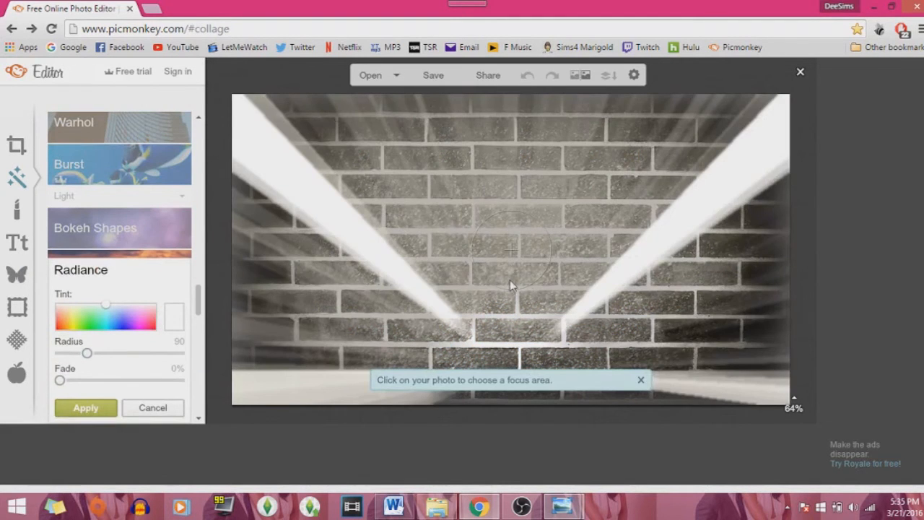
drag(515, 234, 266, 186)
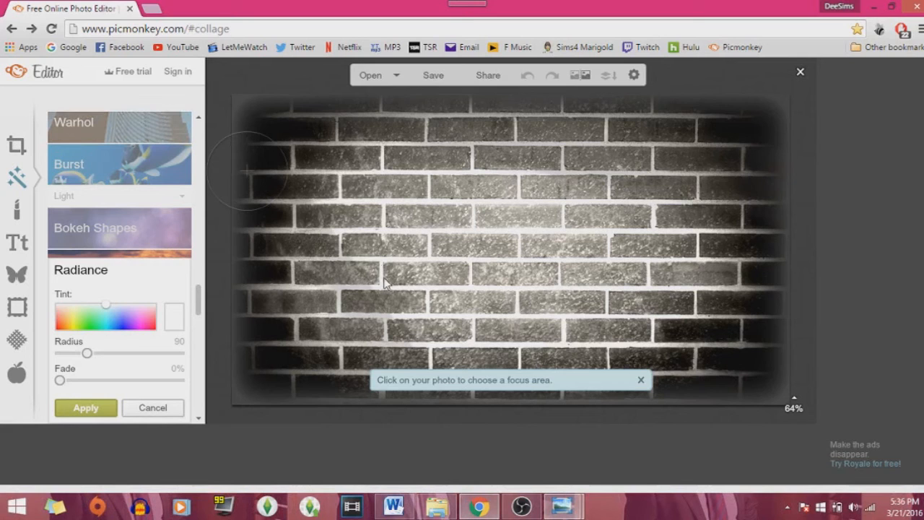
drag(105, 312, 3, 291)
click(72, 402)
Step: Try the Bokeh Shapes effect with star and cross shapes, the cross at size 70, and cancel it
click(99, 229)
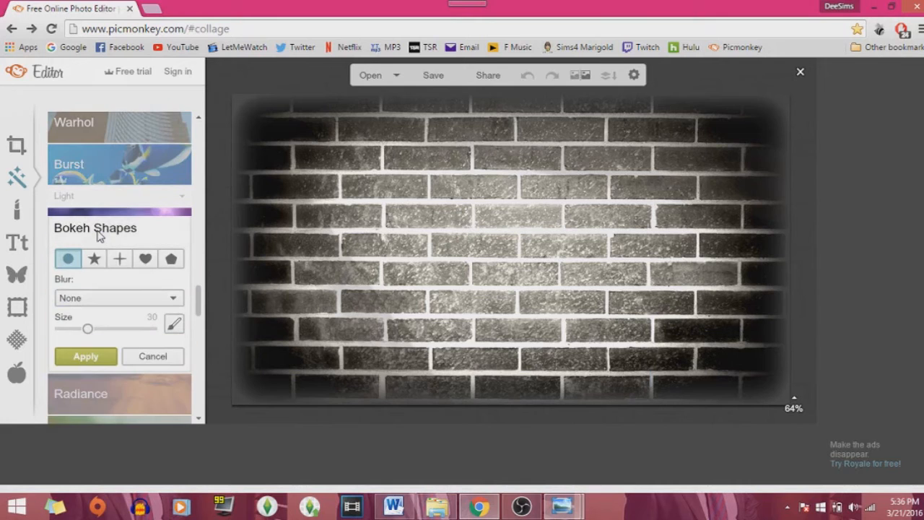
click(95, 259)
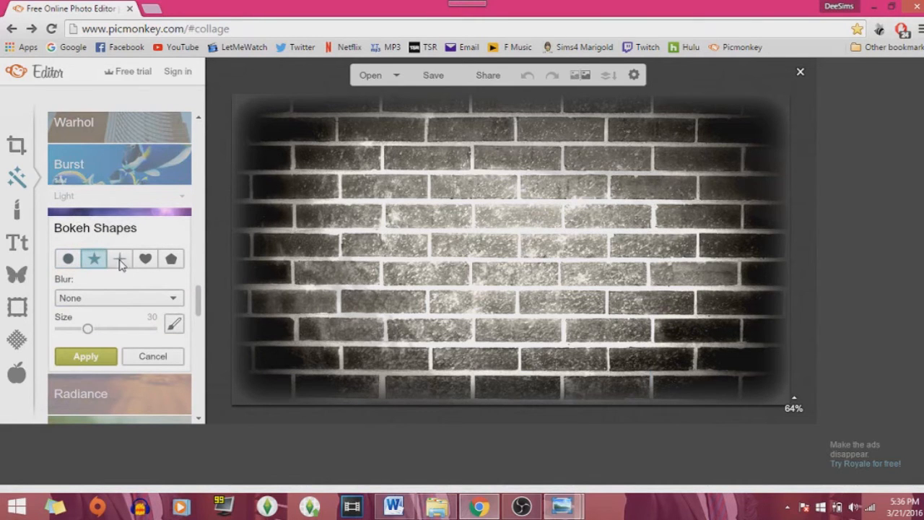
click(120, 262)
drag(90, 328, 91, 328)
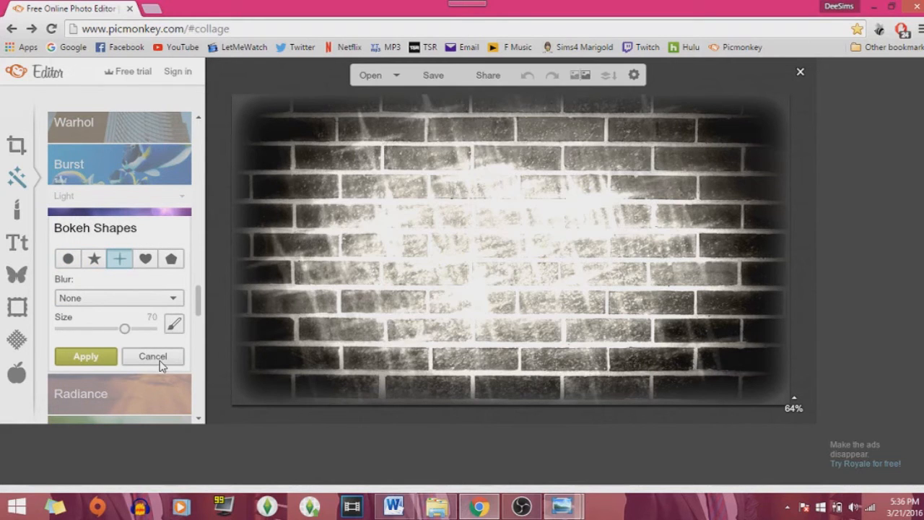
click(152, 357)
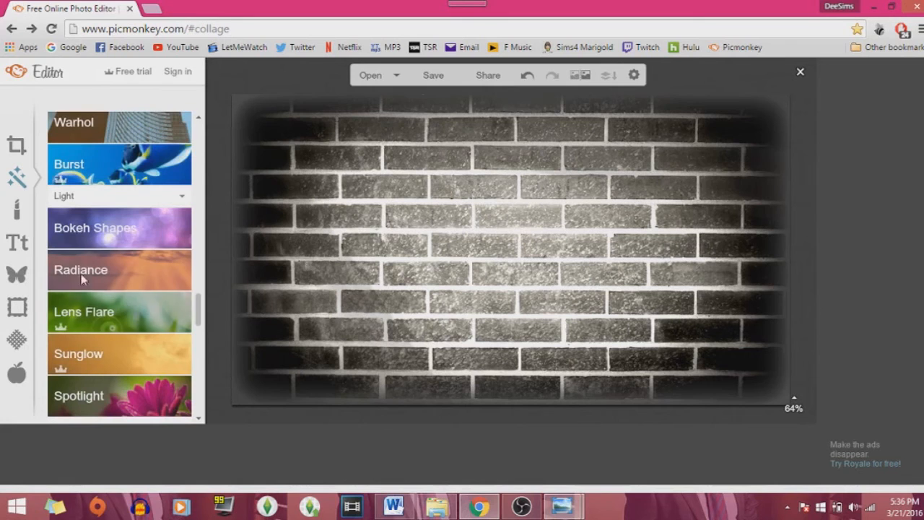
Step: Load banner 5.jpg as a custom texture over the brick background
click(19, 344)
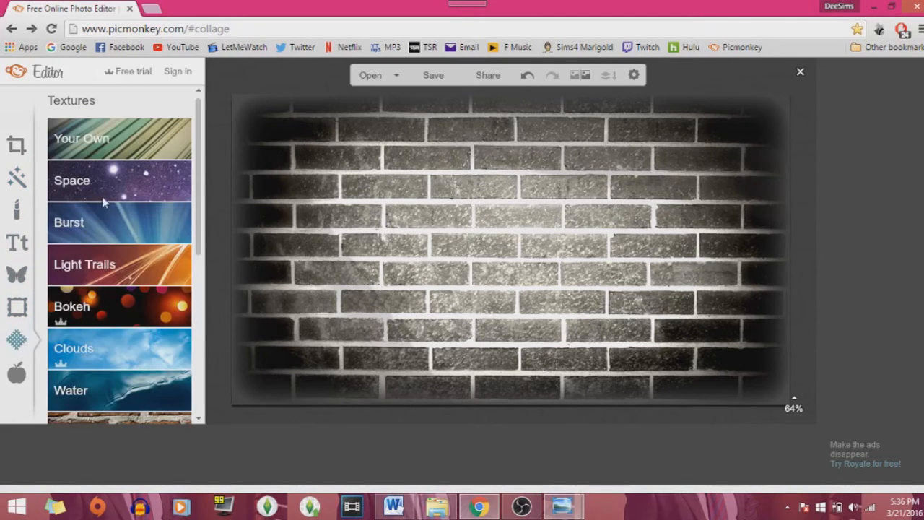
click(123, 140)
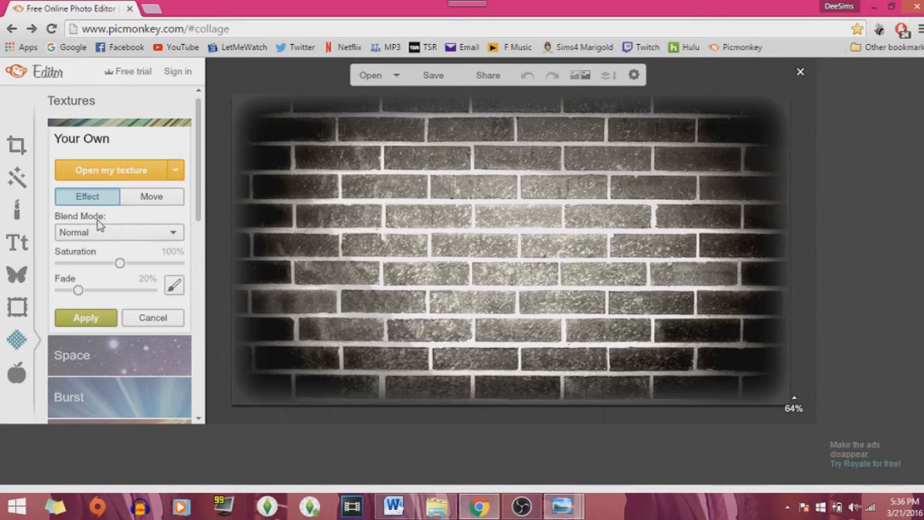
click(120, 173)
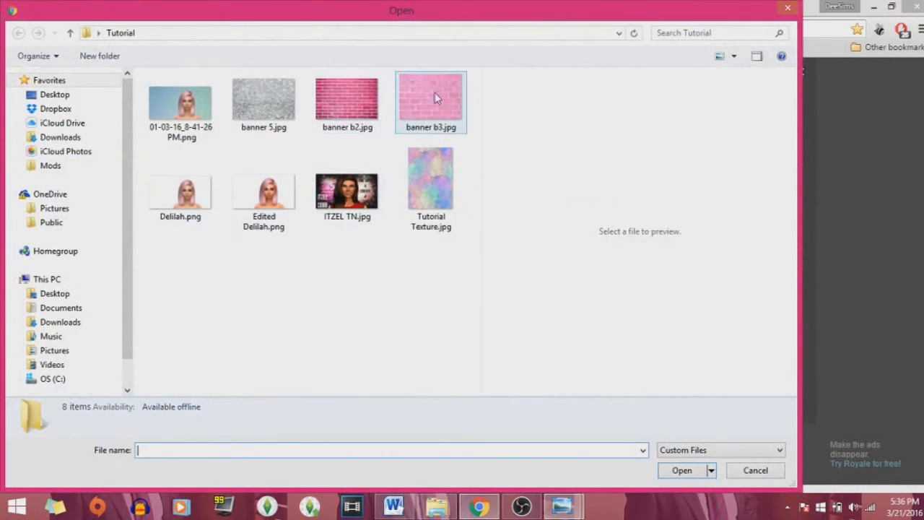
click(275, 101)
double_click(275, 98)
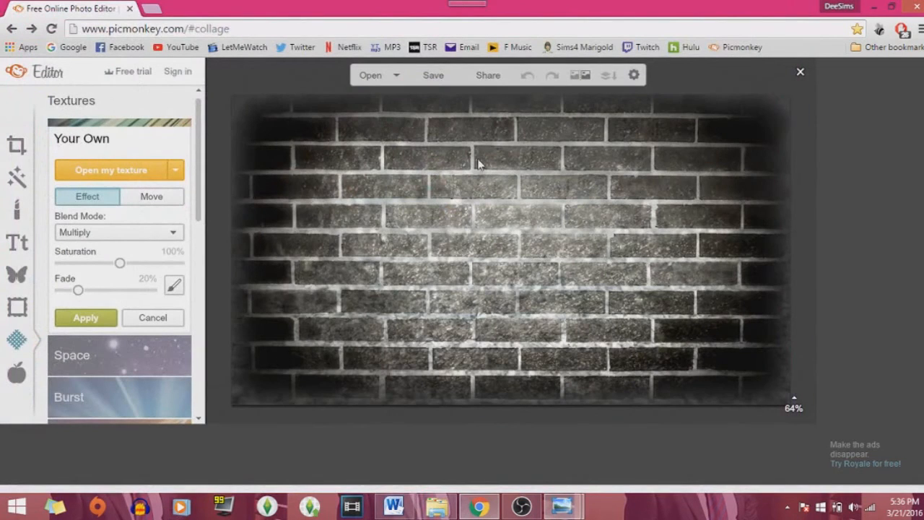
Step: Apply the glitter texture with the Lighten blend mode and 0% fade
click(117, 232)
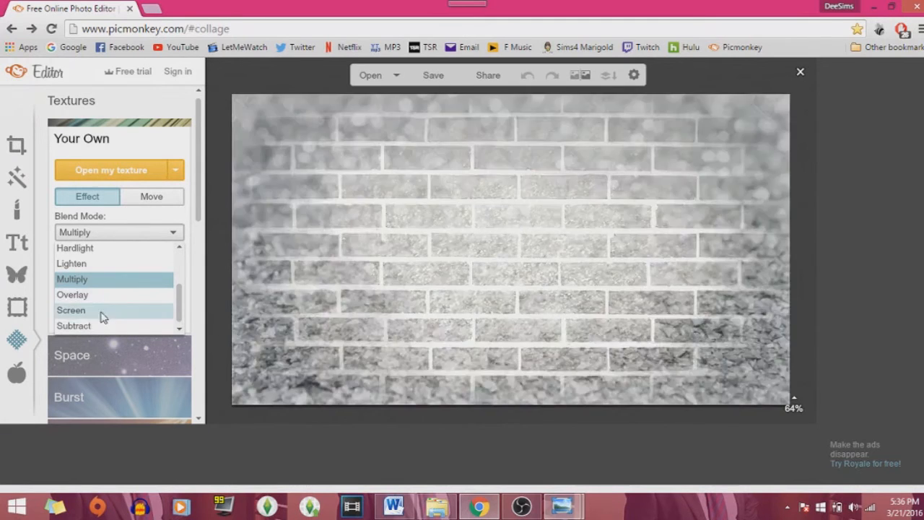
scroll(101, 325, up, 2)
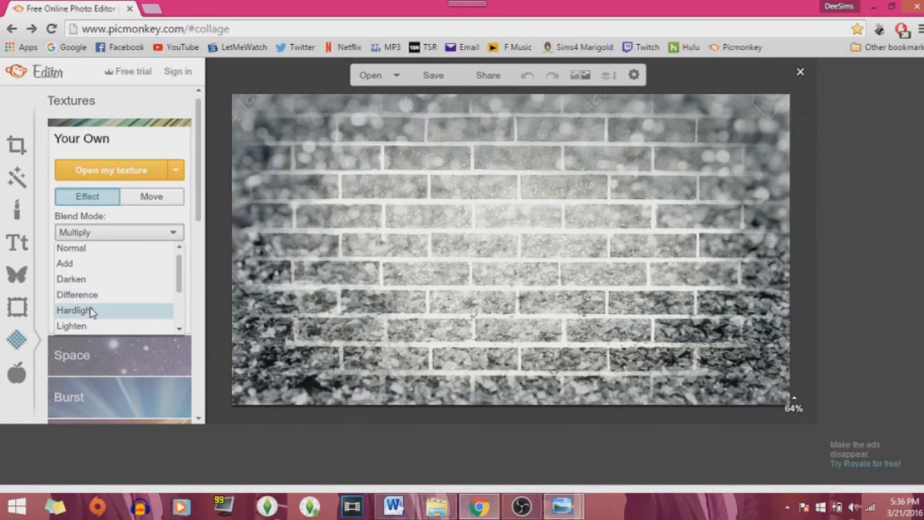
click(85, 327)
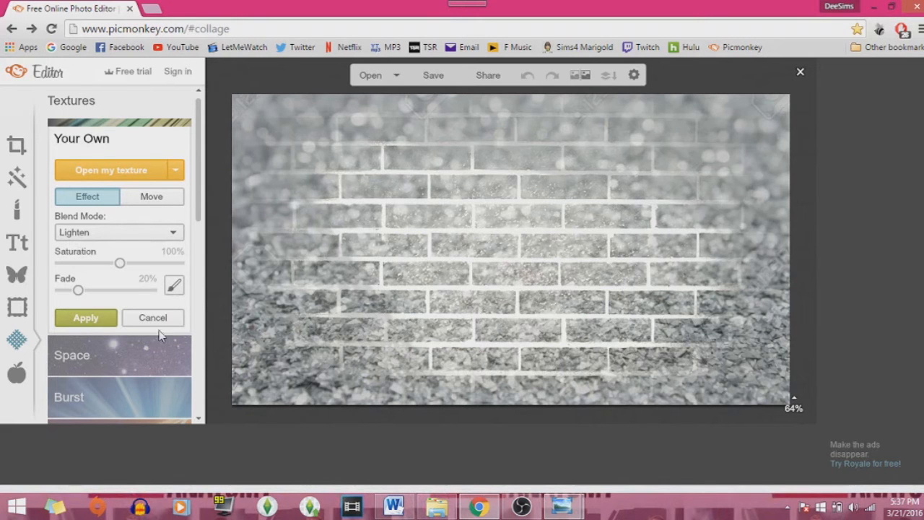
drag(83, 293, 34, 283)
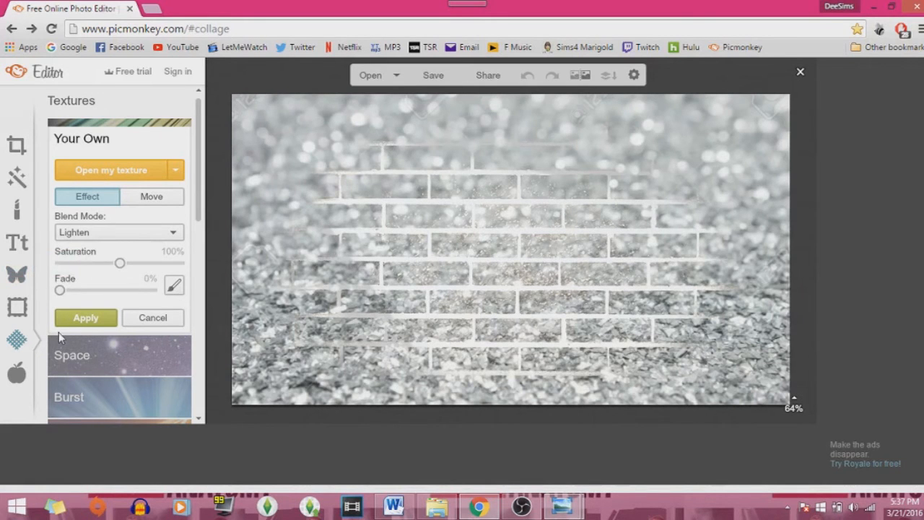
click(84, 319)
Step: Try the Orton effect on the silver glitter background and cancel it
scroll(147, 271, down, 4)
scroll(137, 252, up, 3)
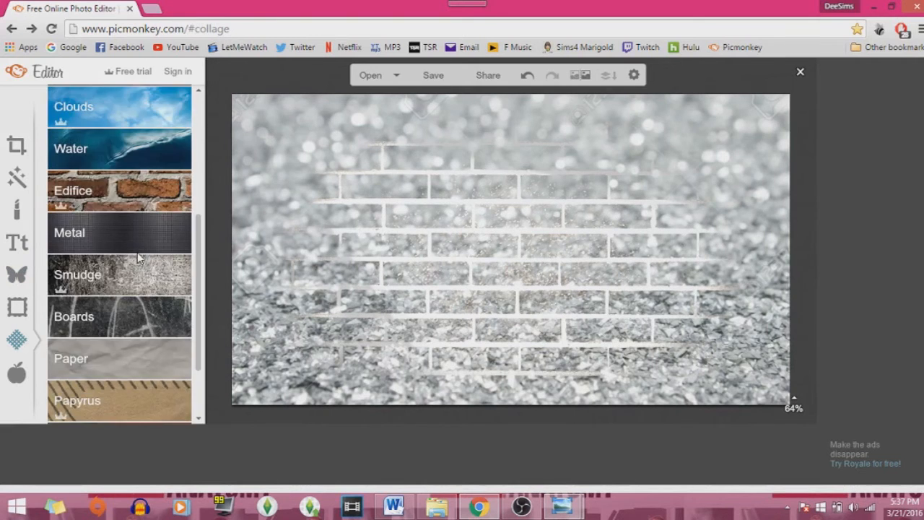
click(17, 177)
scroll(114, 253, down, 10)
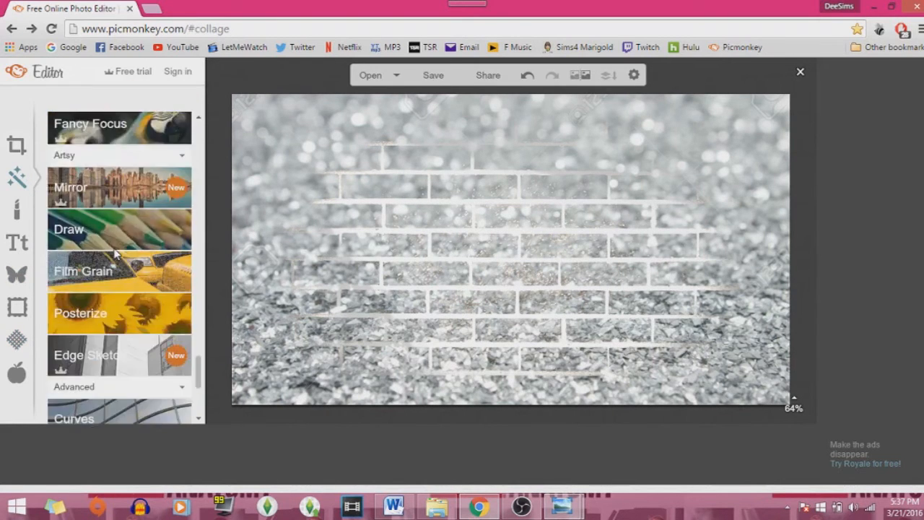
scroll(116, 252, up, 10)
click(119, 194)
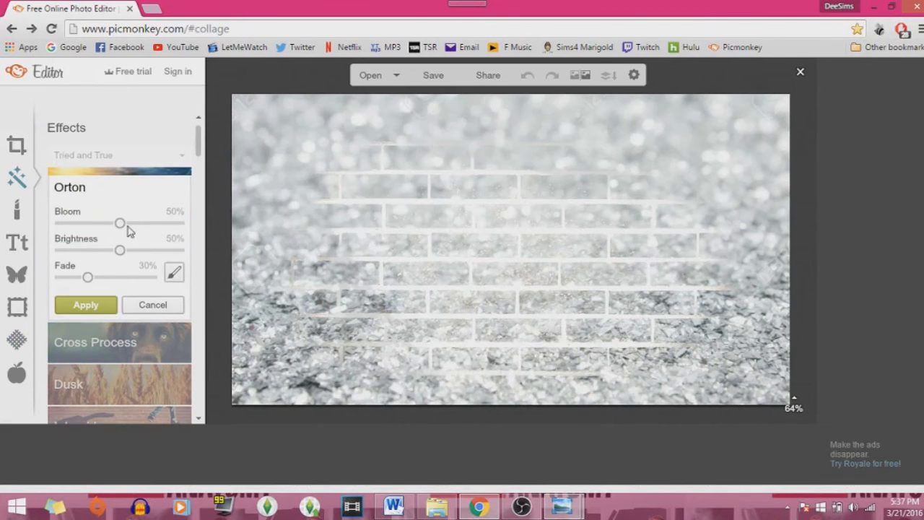
click(153, 304)
Step: Apply the Tint effect in a warm gold colour with 0% fade to the glitter background
scroll(134, 296, down, 10)
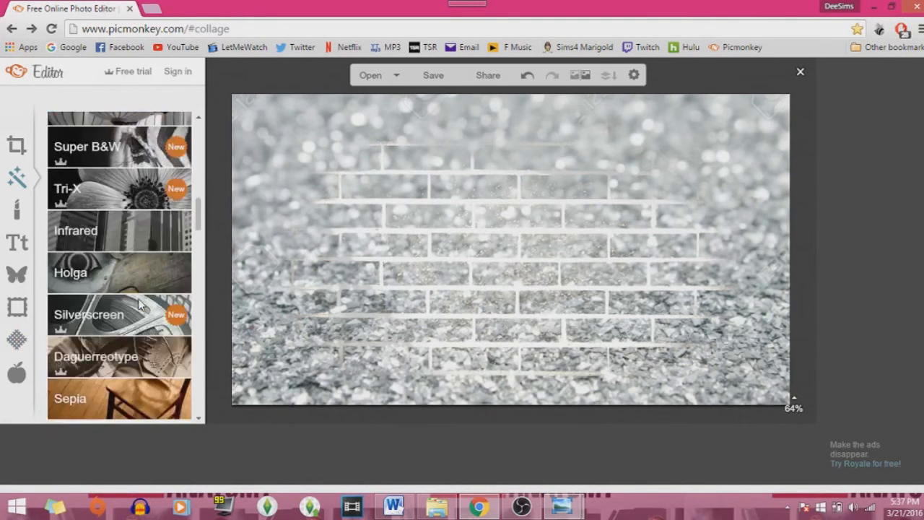
scroll(133, 293, down, 10)
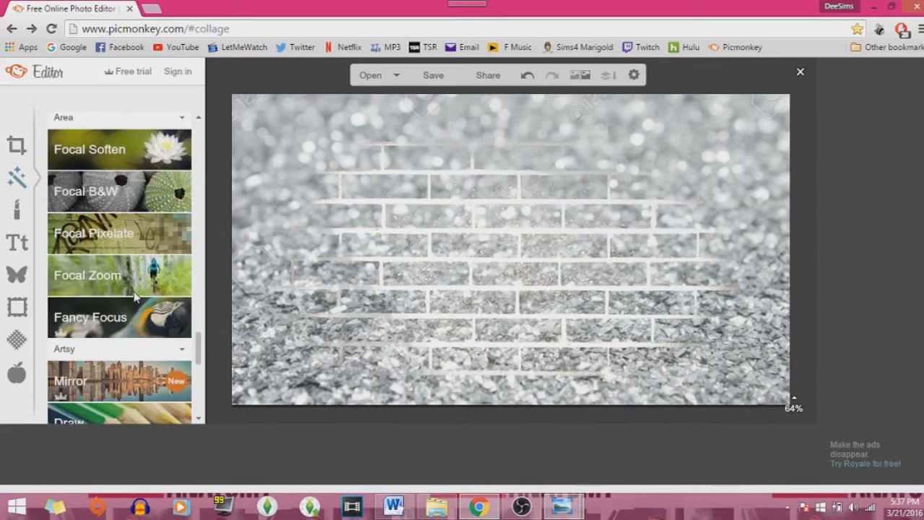
scroll(133, 291, down, 7)
scroll(134, 294, up, 8)
scroll(134, 292, up, 10)
click(137, 302)
mouse_move(111, 312)
mouse_down()
mouse_move(89, 320)
mouse_move(61, 298)
mouse_move(112, 299)
mouse_move(78, 320)
mouse_move(80, 304)
mouse_move(78, 311)
mouse_up()
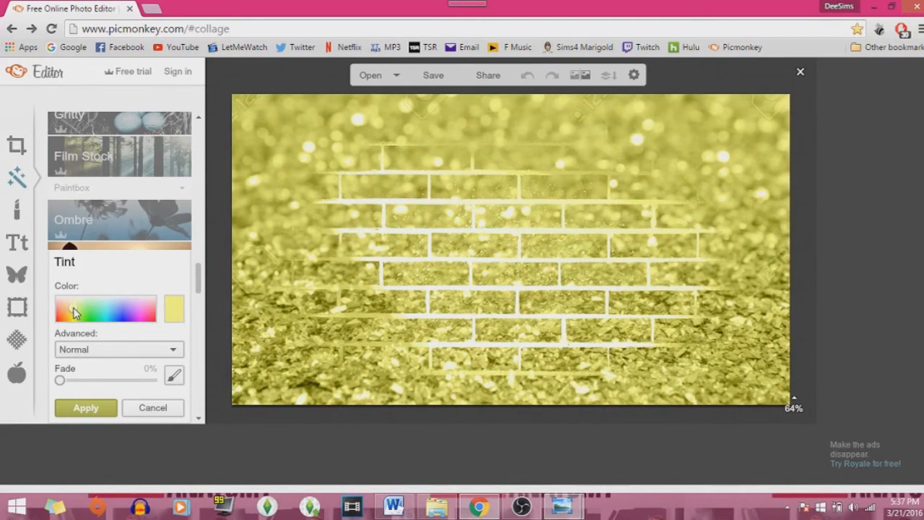
drag(71, 310, 69, 311)
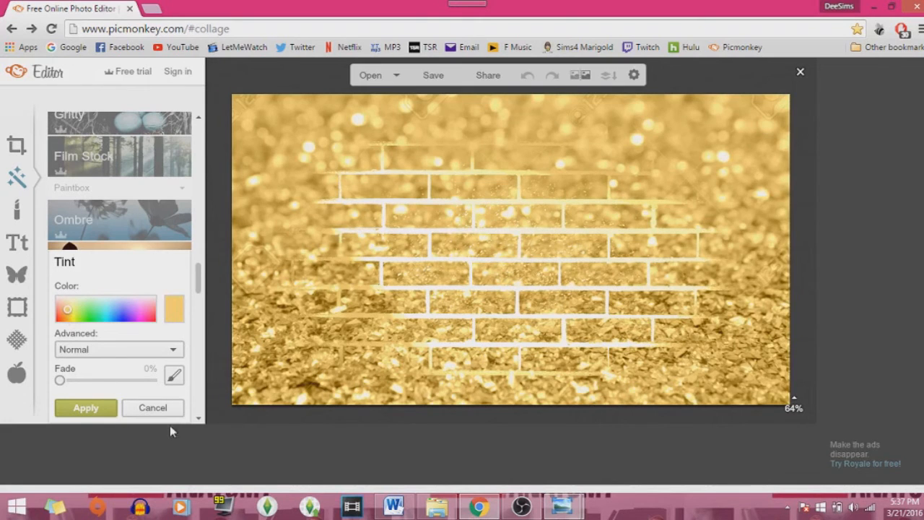
click(97, 401)
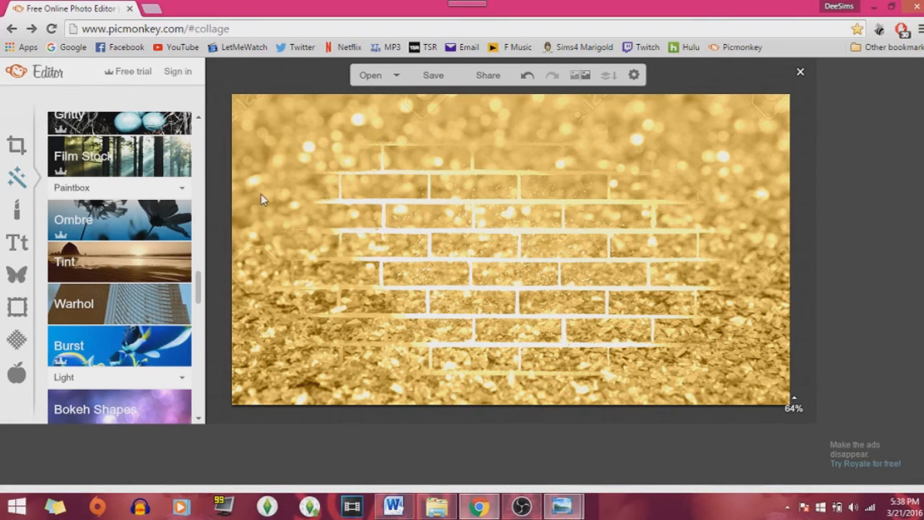
scroll(96, 253, down, 5)
scroll(96, 252, down, 4)
scroll(124, 267, down, 2)
scroll(119, 292, down, 2)
scroll(123, 253, up, 12)
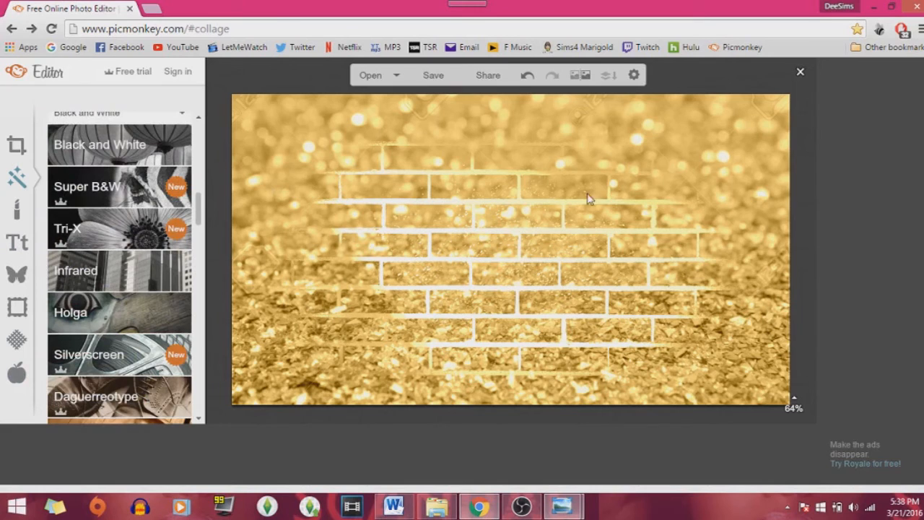
Step: Look through the available overlay categories, from Geometric and Comic Bubbles to Paper Scrap and the floral sets
click(24, 276)
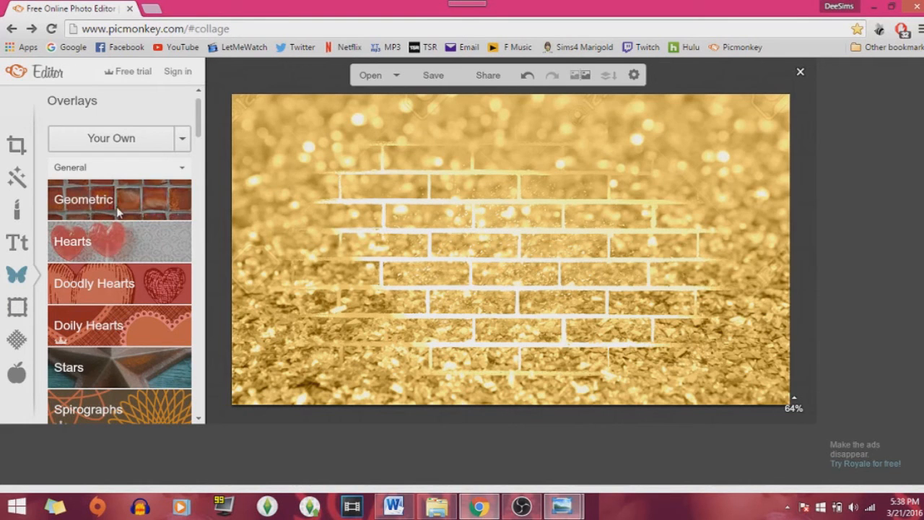
click(75, 207)
scroll(133, 282, down, 8)
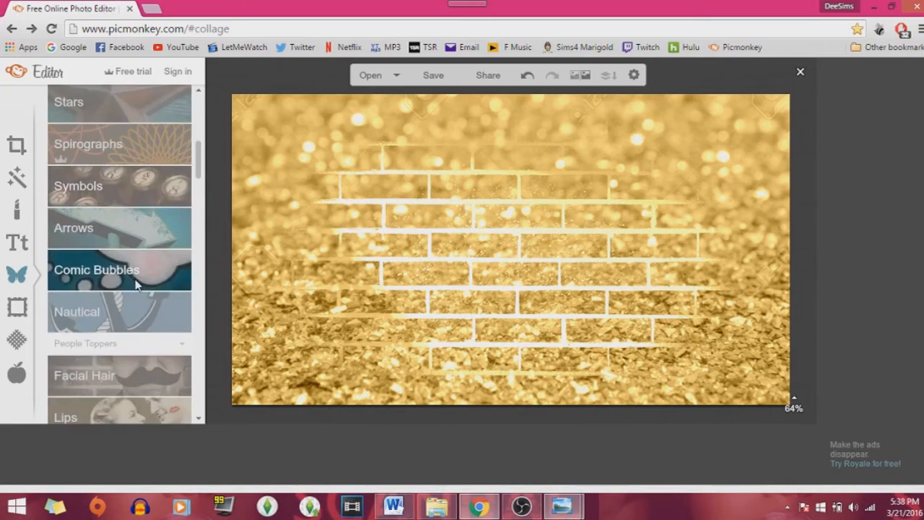
scroll(132, 282, down, 10)
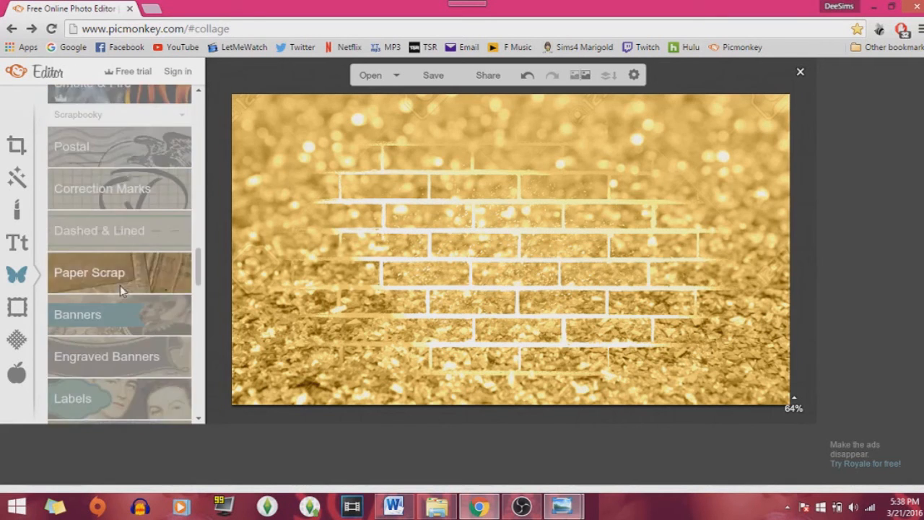
scroll(133, 267, down, 5)
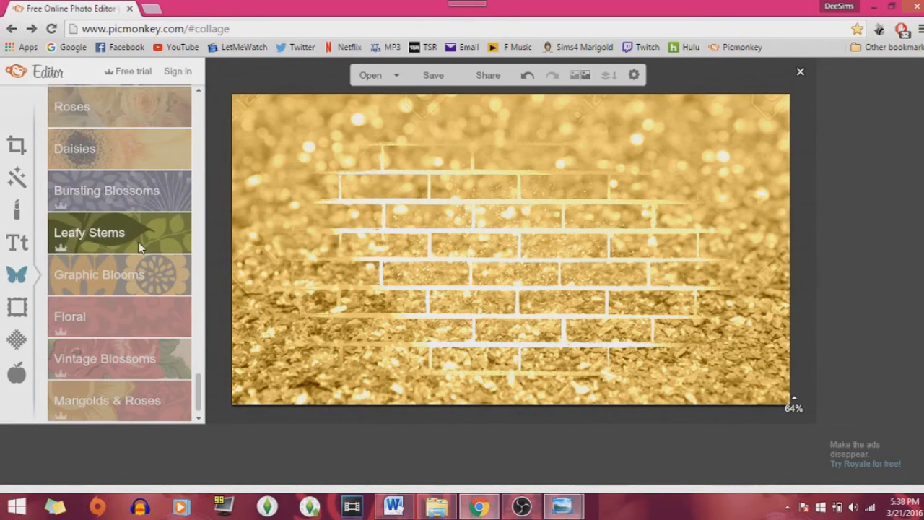
click(136, 276)
scroll(119, 267, up, 10)
scroll(116, 269, up, 10)
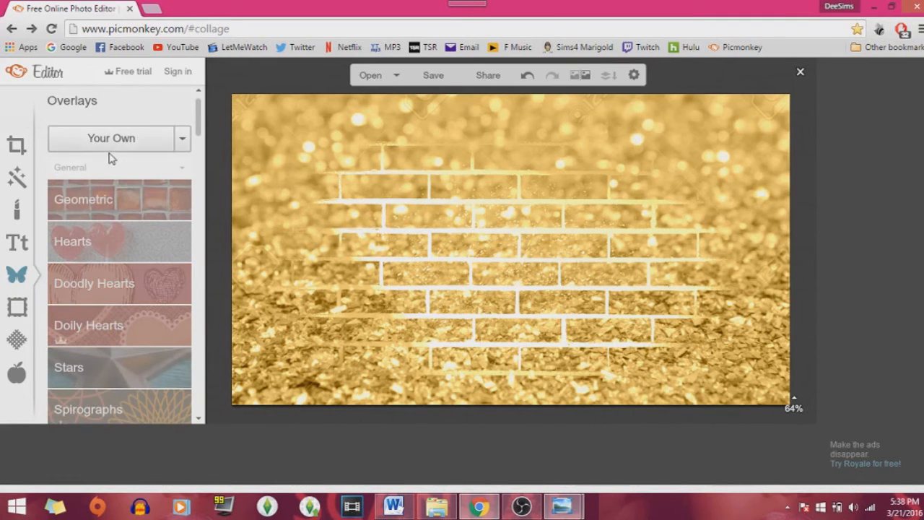
Step: Add Edited Delilah.png as an overlay on the gold background and shift it slightly
click(110, 141)
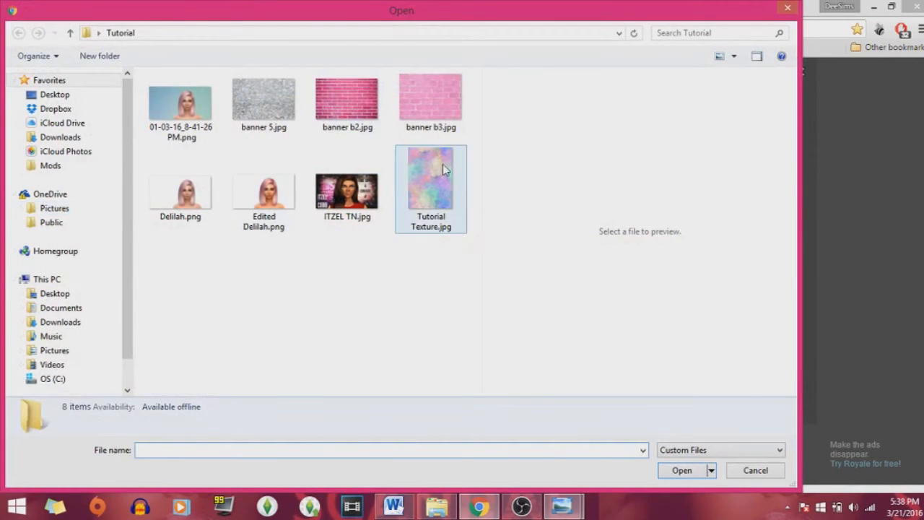
double_click(287, 214)
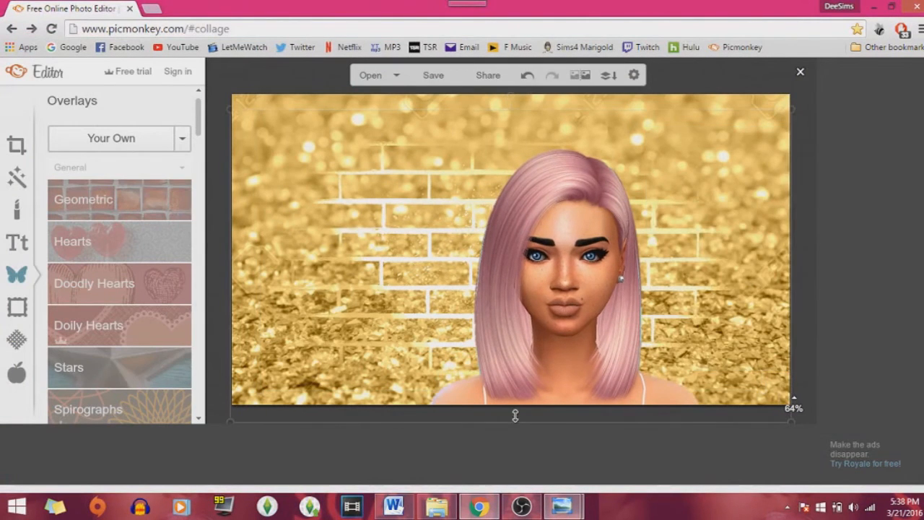
drag(562, 281, 521, 265)
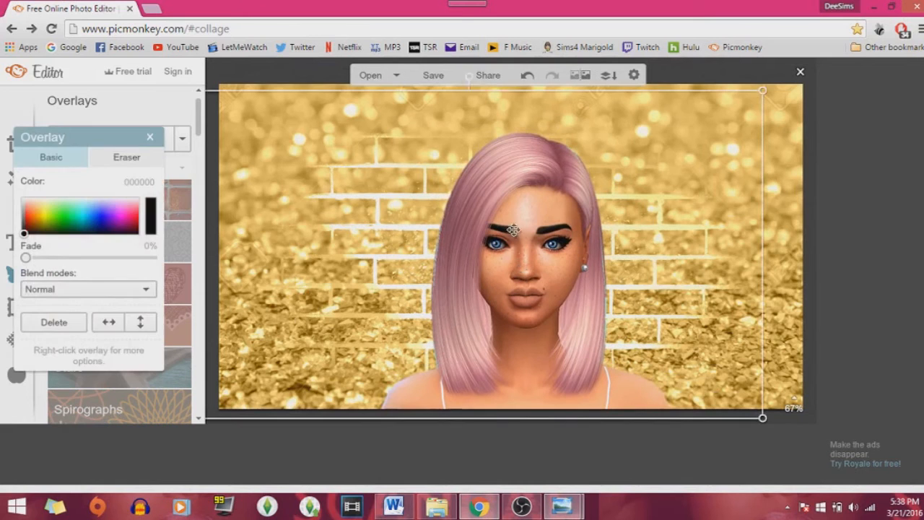
Step: Enlarge the Sim overlay and place it at the right side of the image, with its shoulders reaching the bottom edge
drag(503, 93, 514, 55)
drag(537, 253, 693, 211)
drag(698, 380, 688, 505)
drag(674, 319, 645, 305)
scroll(635, 159, down, 3)
drag(530, 157, 546, 223)
scroll(547, 222, up, 3)
drag(697, 368, 708, 267)
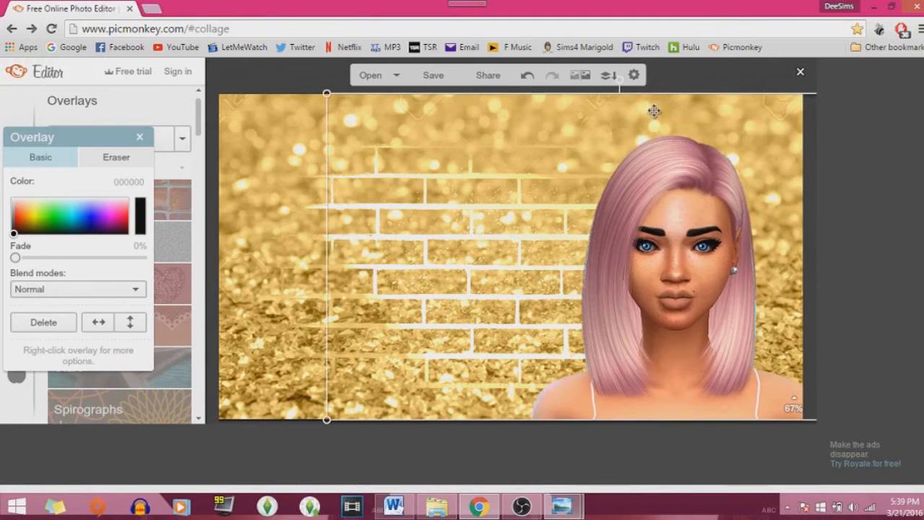
drag(671, 96, 673, 64)
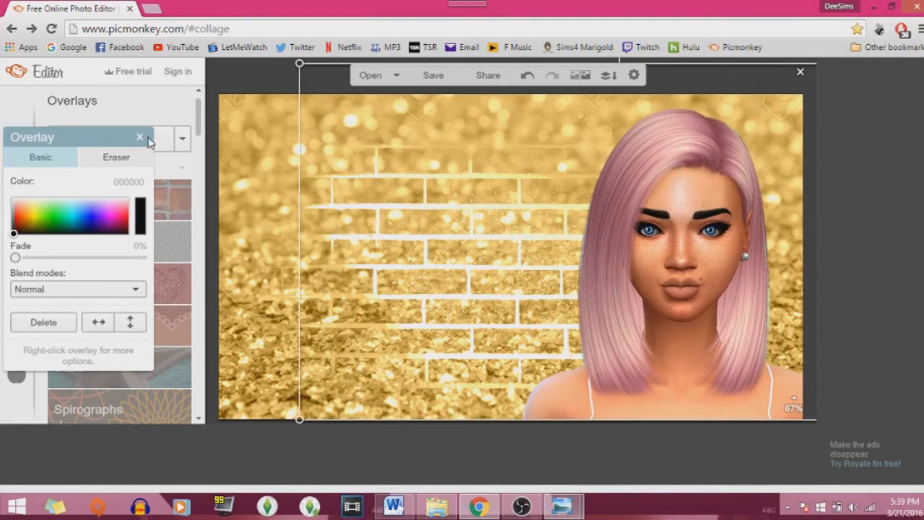
click(141, 137)
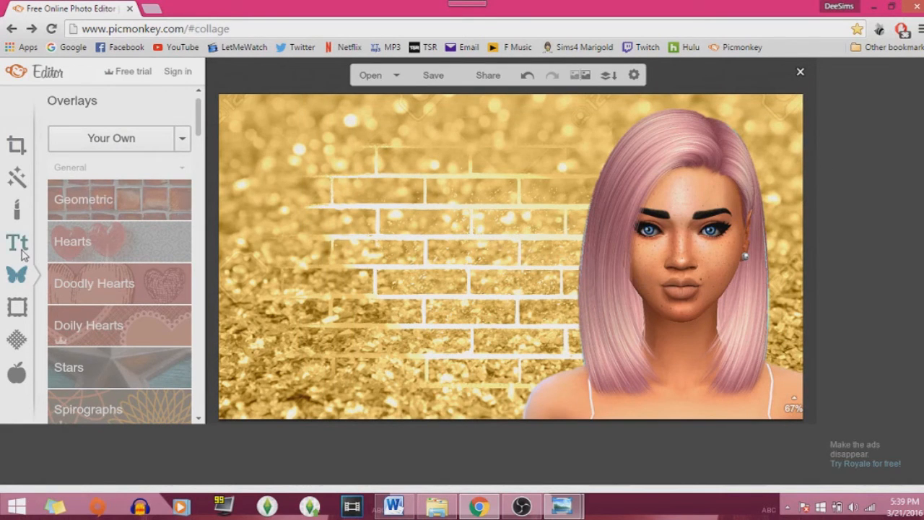
Step: Try the Hardlight blend mode on the Sim overlay with the colour 040404
click(708, 160)
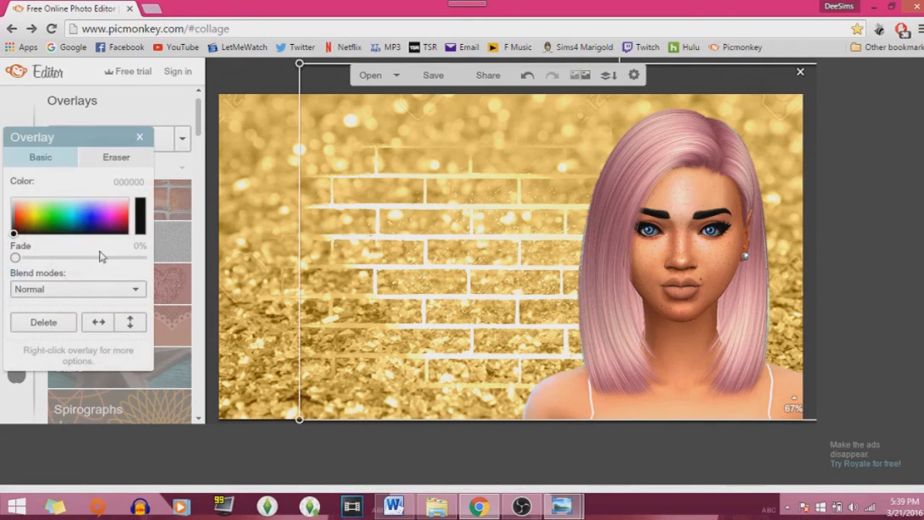
drag(80, 133, 179, 105)
drag(144, 184, 155, 206)
click(173, 261)
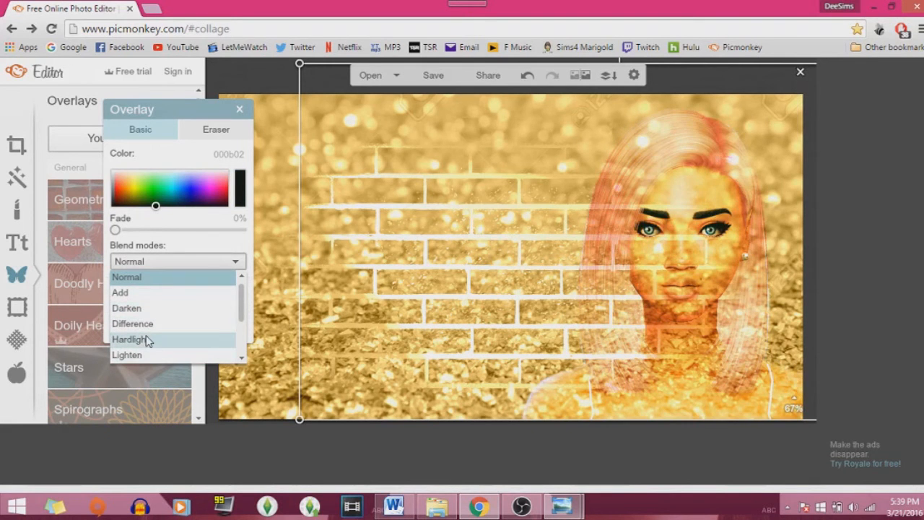
click(130, 339)
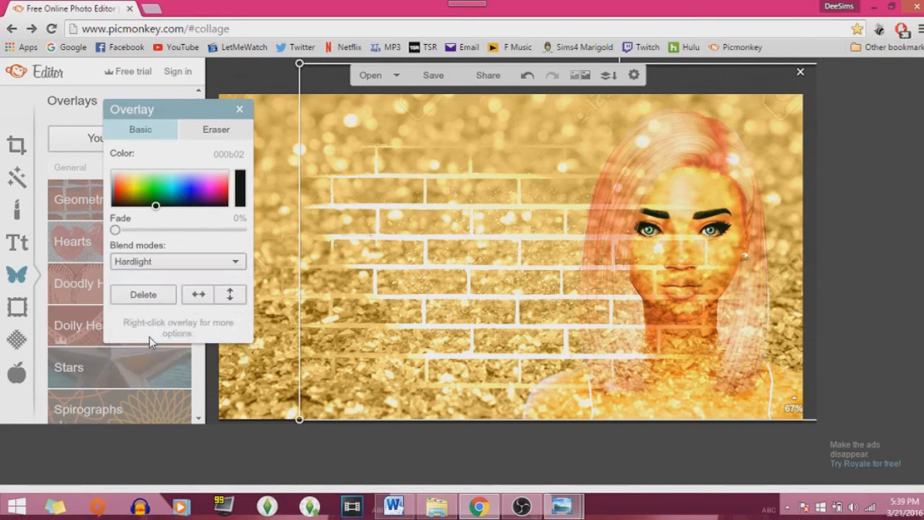
drag(157, 205, 116, 229)
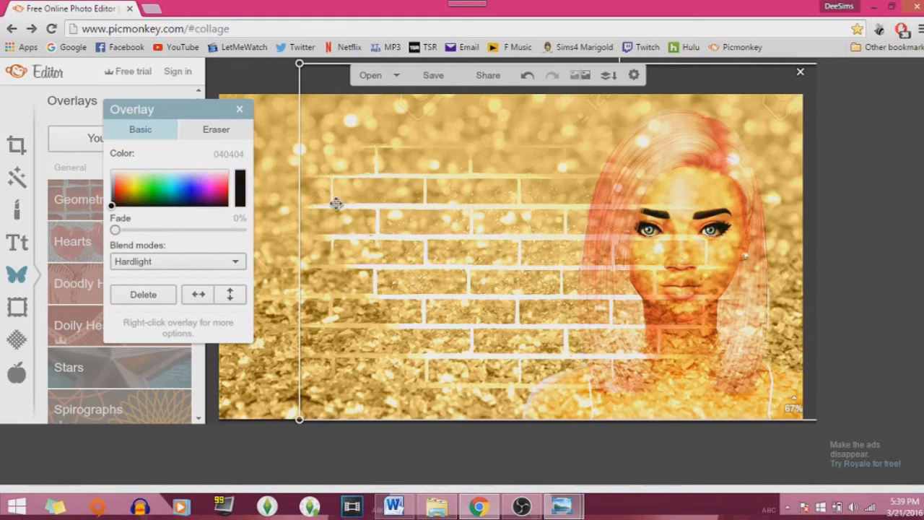
Step: Move the Sim overlay slightly right and down, and set it to the Normal blend mode with colour 040404
drag(734, 291, 716, 307)
drag(87, 180, 105, 222)
click(61, 264)
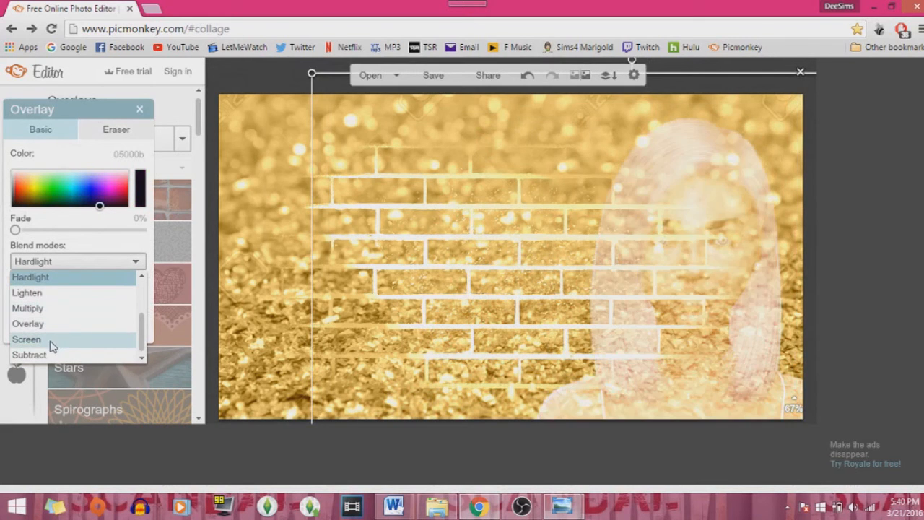
click(56, 262)
click(83, 264)
scroll(68, 292, up, 2)
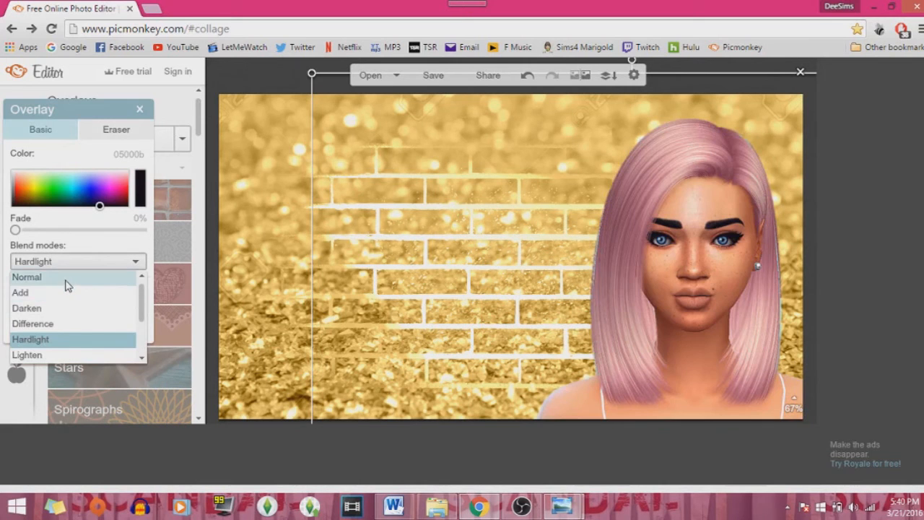
click(65, 279)
drag(98, 209, 2, 420)
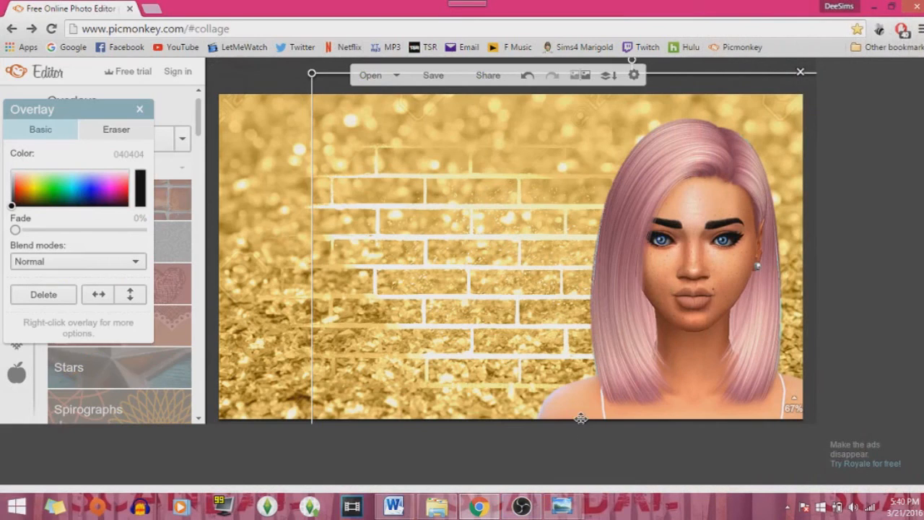
Step: Adjust the Sim overlay's position at the right side of the image, keeping its shoulders on the bottom edge
mouse_move(697, 252)
mouse_down()
mouse_move(672, 269)
mouse_move(665, 263)
mouse_move(705, 266)
mouse_up()
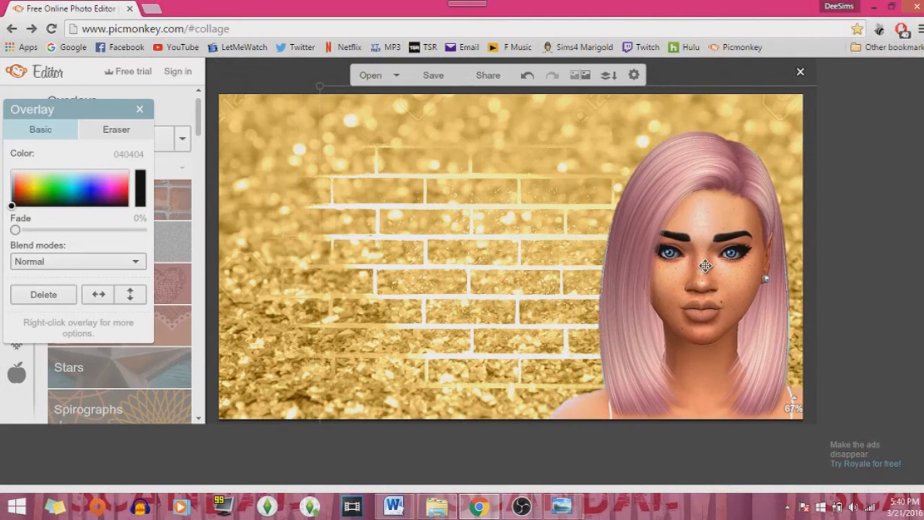
click(140, 110)
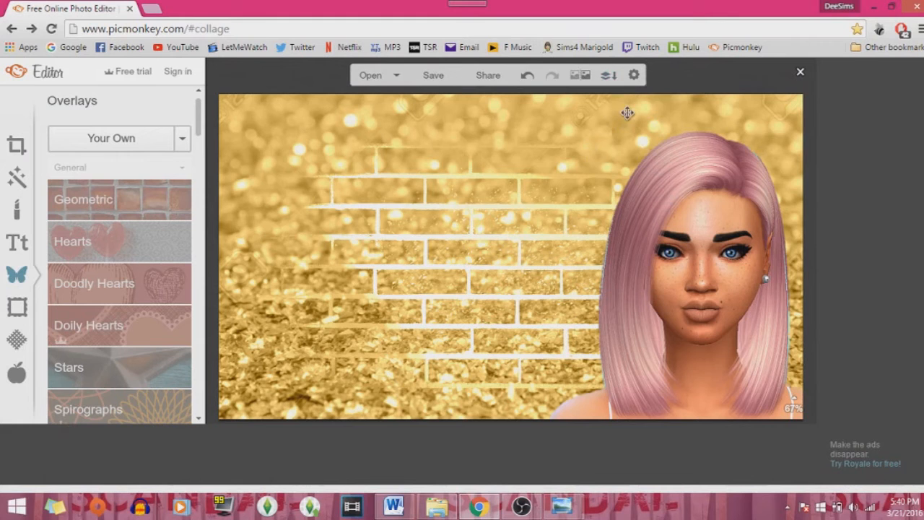
drag(711, 173, 698, 187)
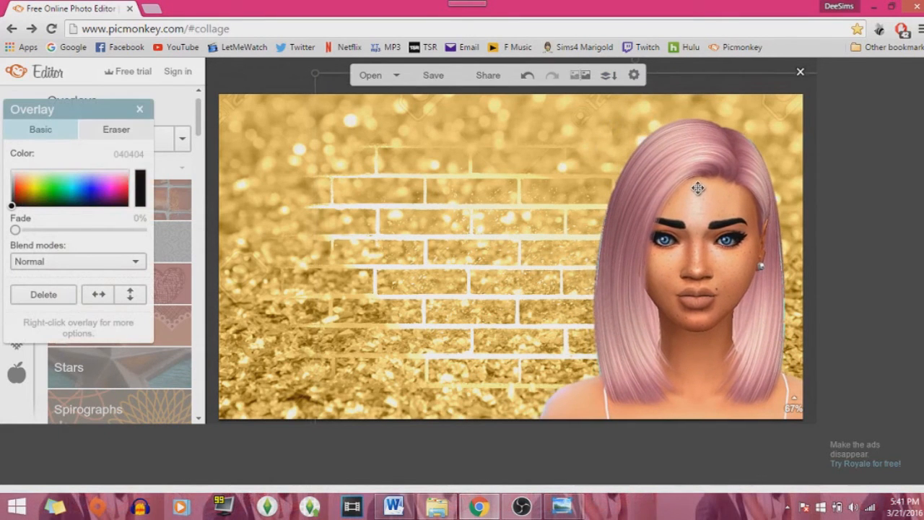
click(139, 109)
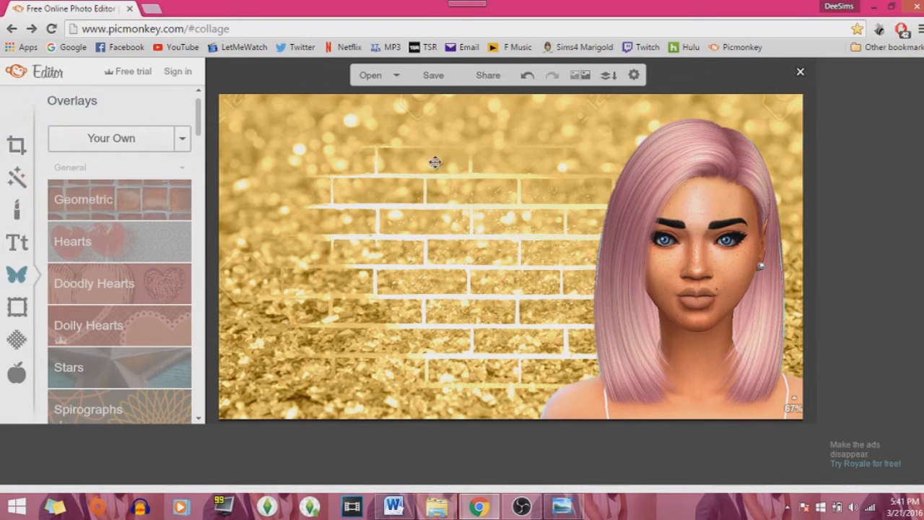
Step: Look through PicMonkey's own text fonts, from the recent ones to the handwriting category
click(18, 244)
scroll(108, 260, down, 2)
scroll(115, 264, up, 2)
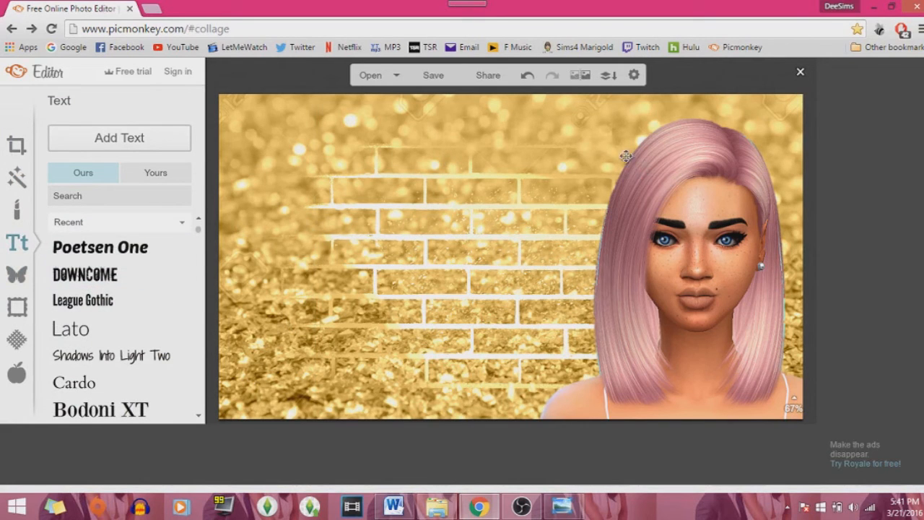
scroll(130, 325, down, 3)
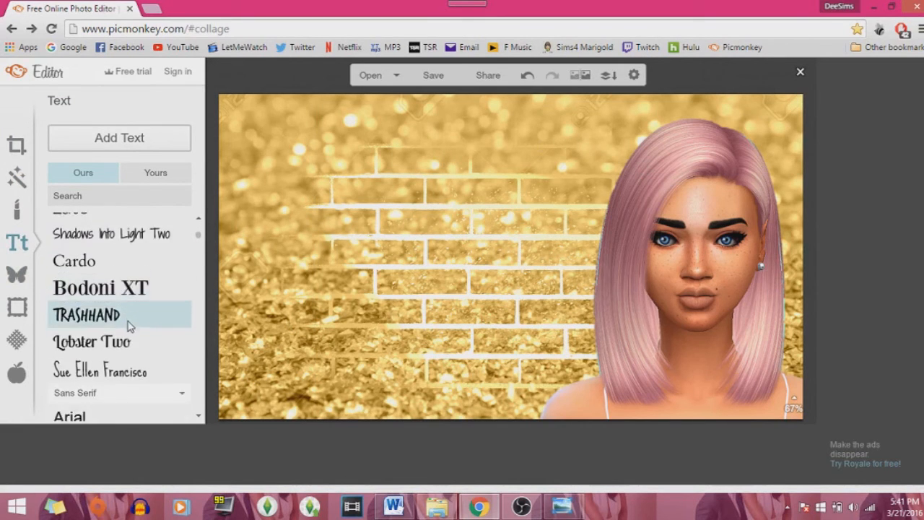
scroll(116, 307, up, 3)
scroll(115, 300, down, 5)
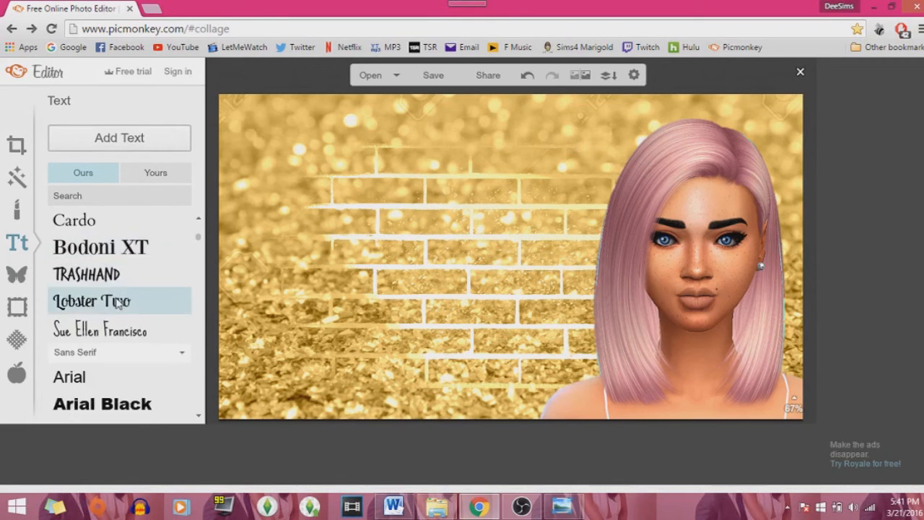
scroll(118, 312, down, 8)
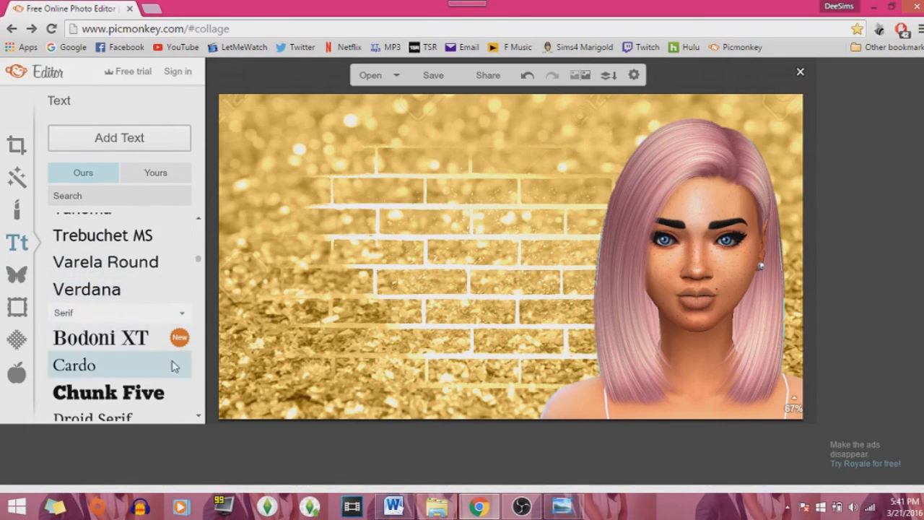
scroll(103, 333, down, 4)
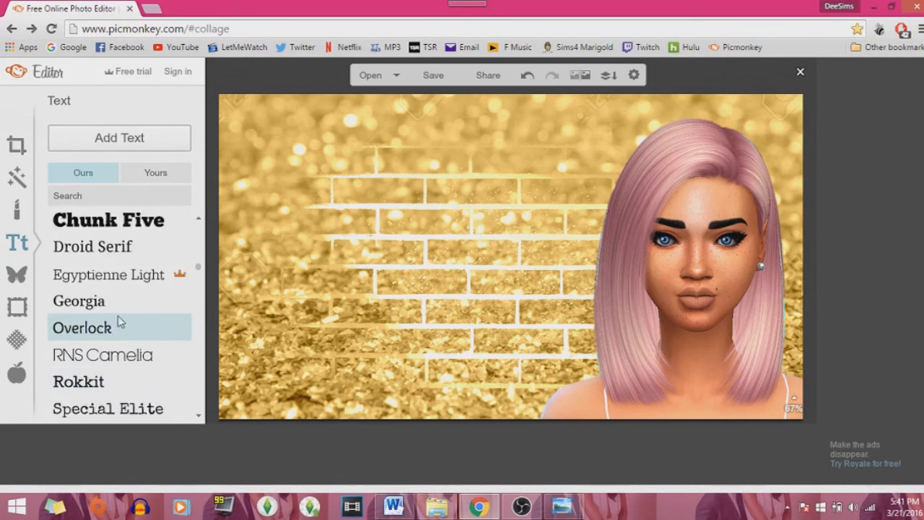
scroll(79, 300, down, 10)
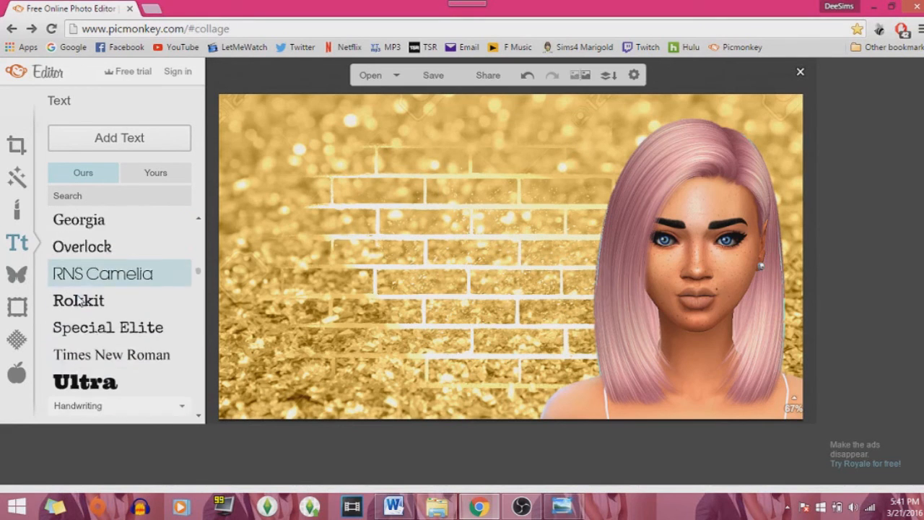
scroll(108, 246, up, 4)
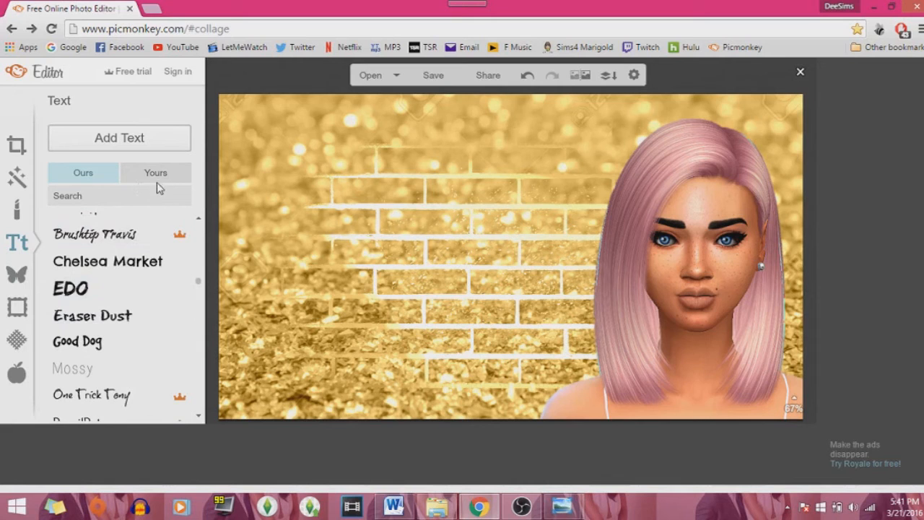
Step: Look through the full list of text fonts installed on the computer
click(155, 173)
scroll(109, 304, down, 10)
scroll(109, 303, up, 15)
scroll(110, 303, down, 3)
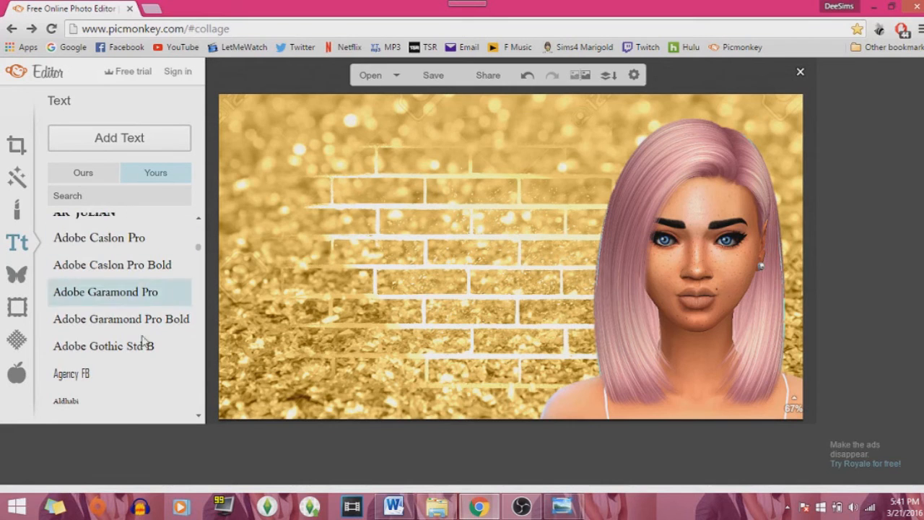
scroll(113, 329, down, 15)
scroll(113, 332, up, 5)
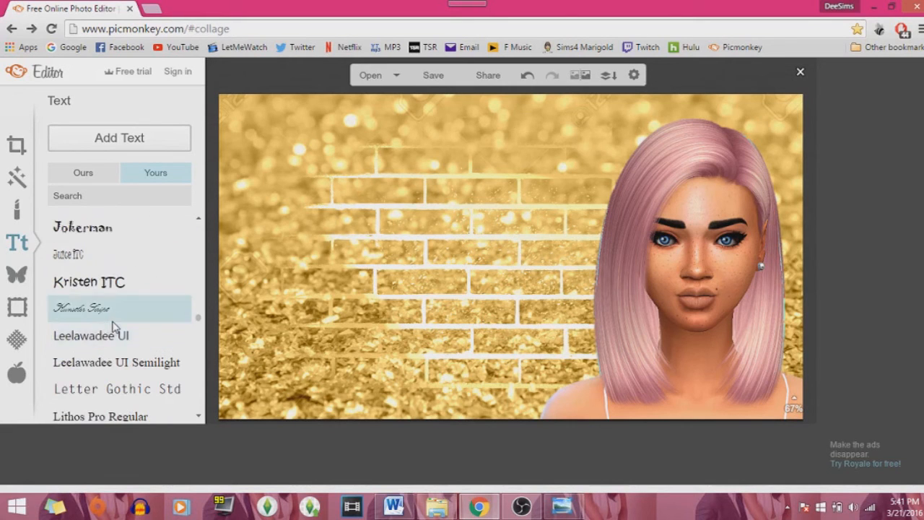
scroll(116, 328, up, 5)
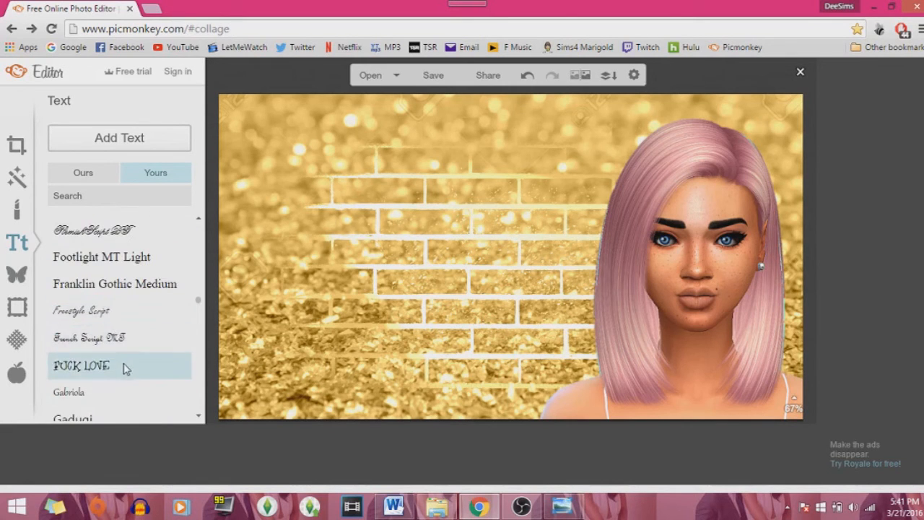
scroll(122, 363, down, 15)
scroll(122, 363, down, 10)
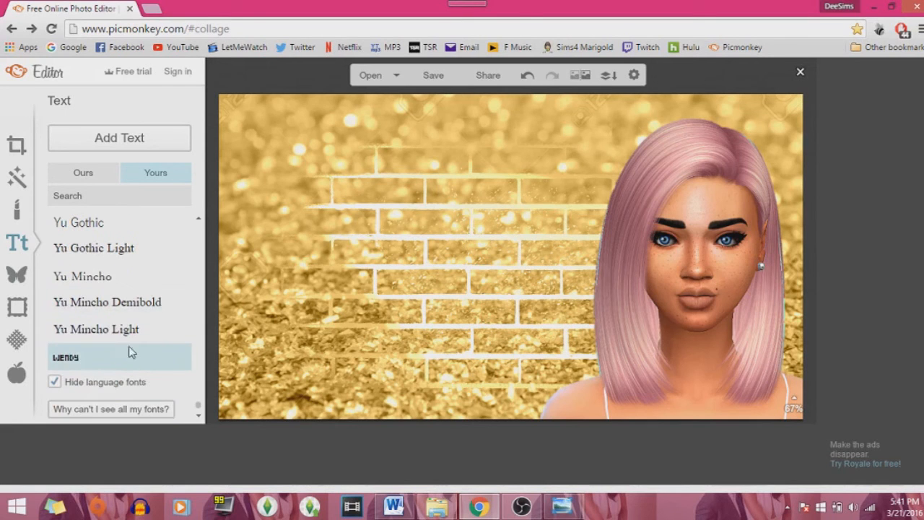
scroll(199, 219, up, 15)
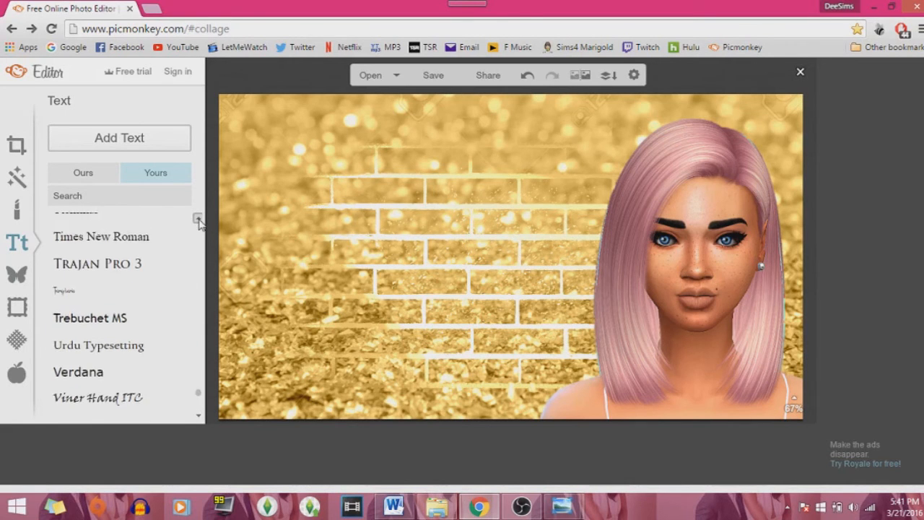
scroll(199, 219, up, 20)
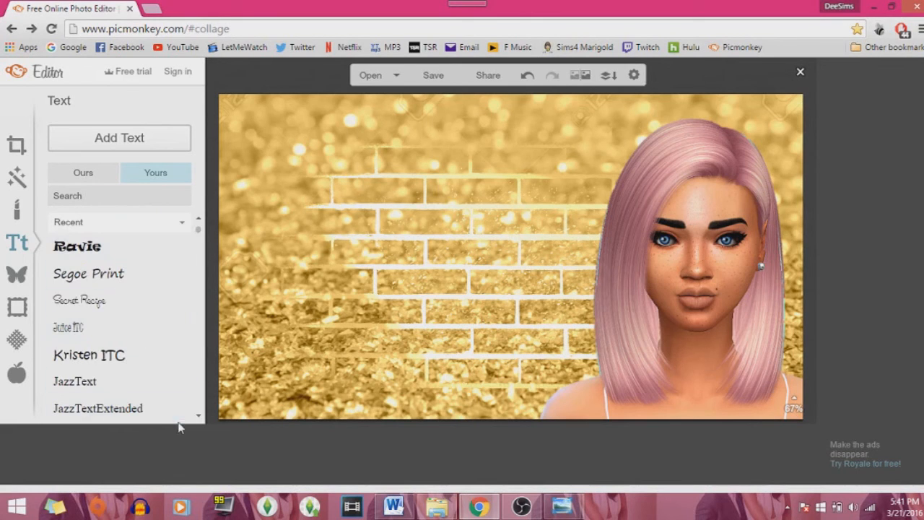
Step: Add a text box in the installed CUBADAK font and enter DELILAH
scroll(196, 420, down, 20)
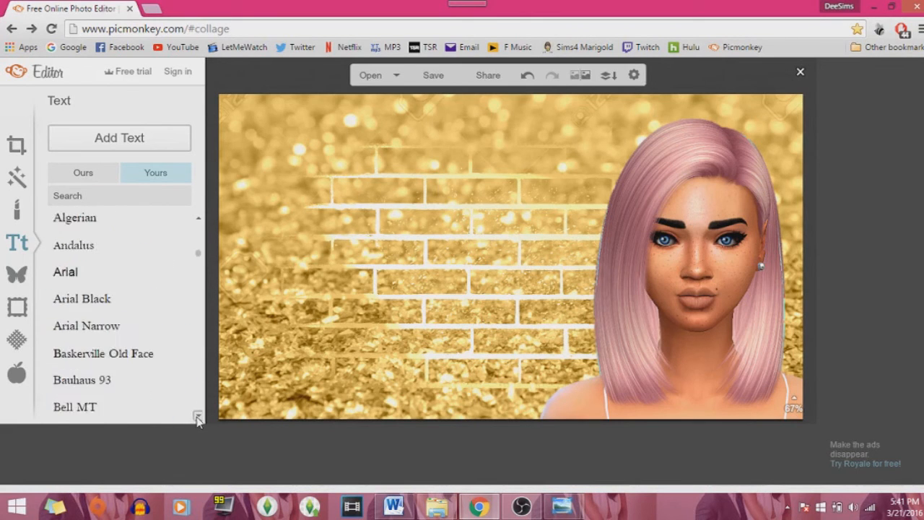
scroll(202, 424, down, 15)
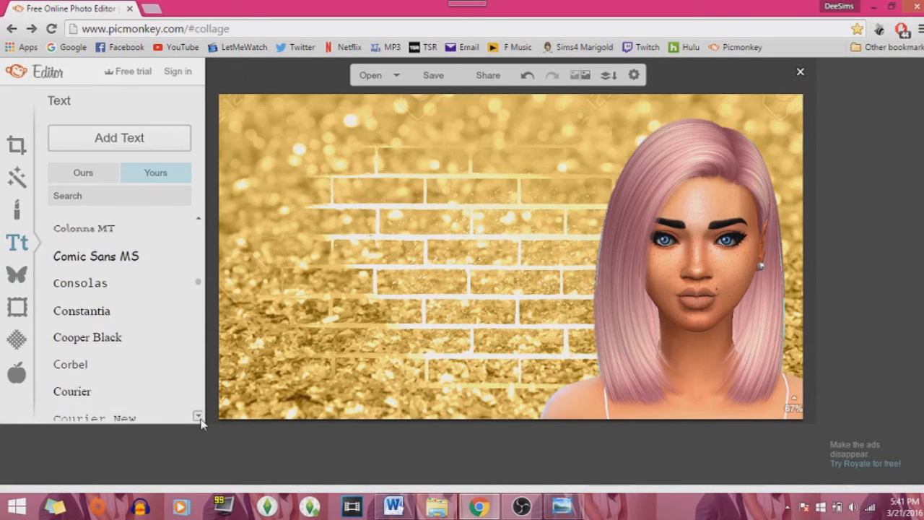
scroll(201, 421, down, 5)
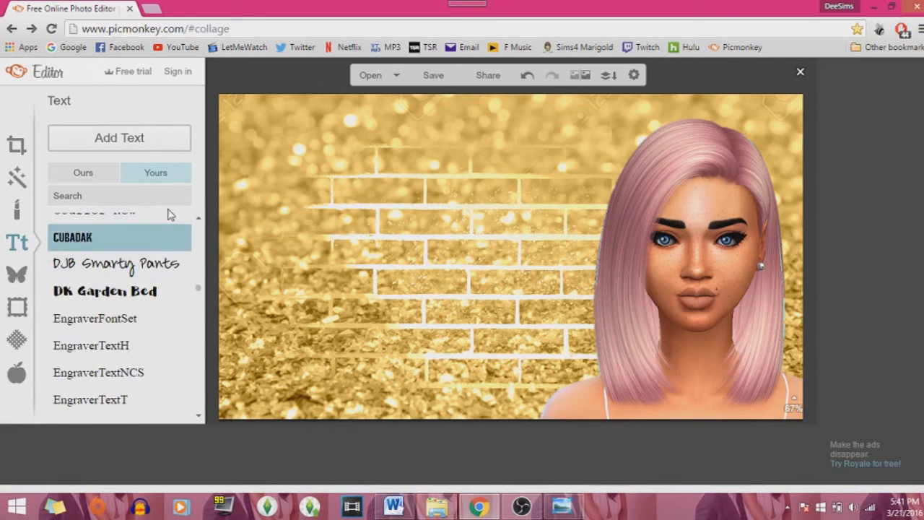
click(132, 244)
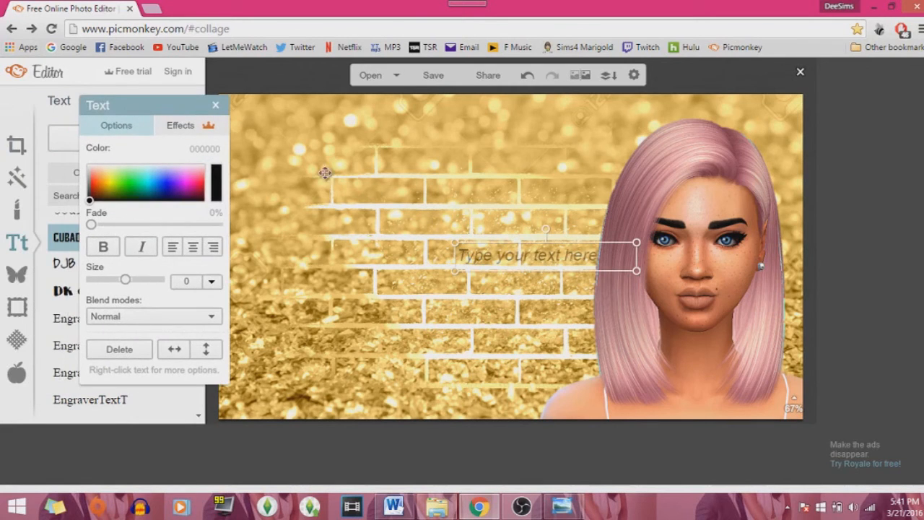
drag(548, 242, 561, 245)
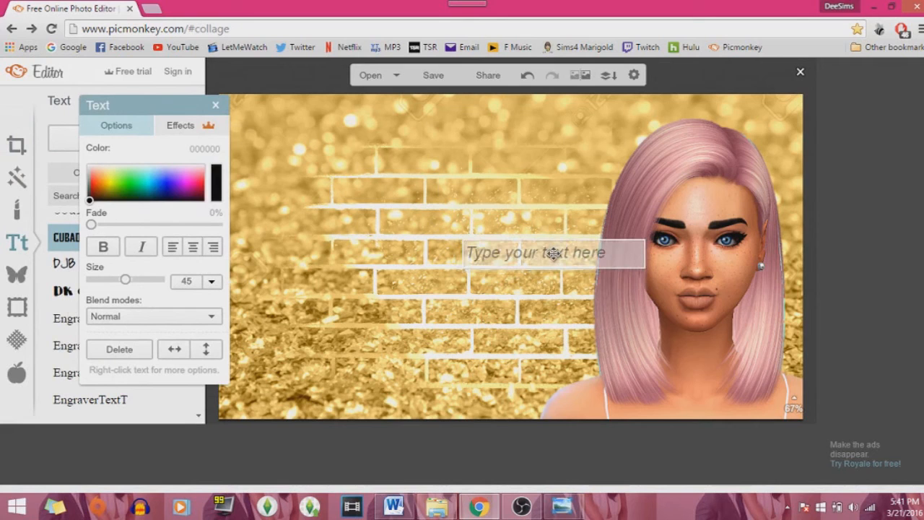
text(D)
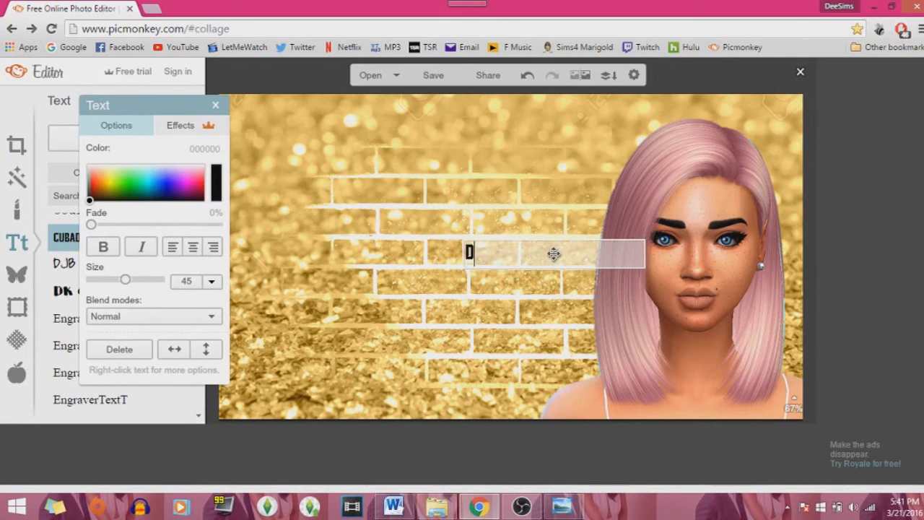
key(BackSpace)
key(BackSpace)
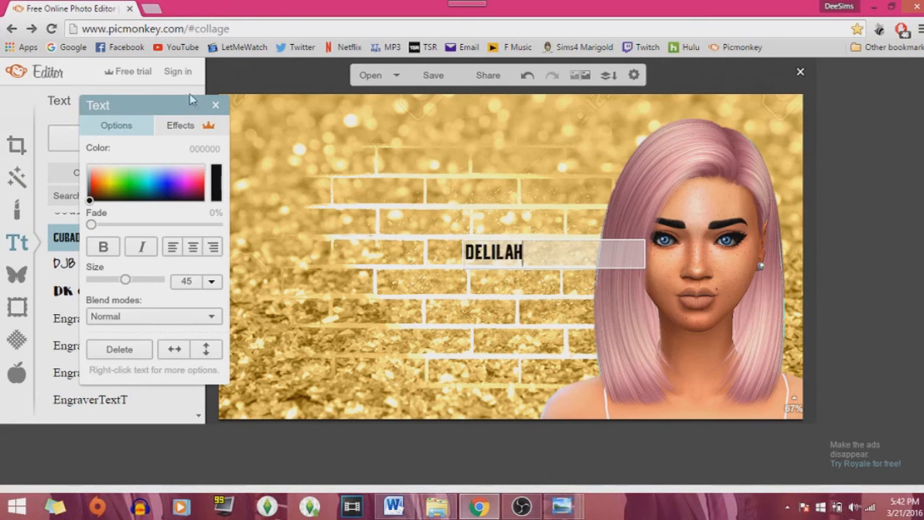
Step: Centre-align the DELILAH text, enlarge it to about size 276 and place it across the bricks beside the Sim
click(192, 249)
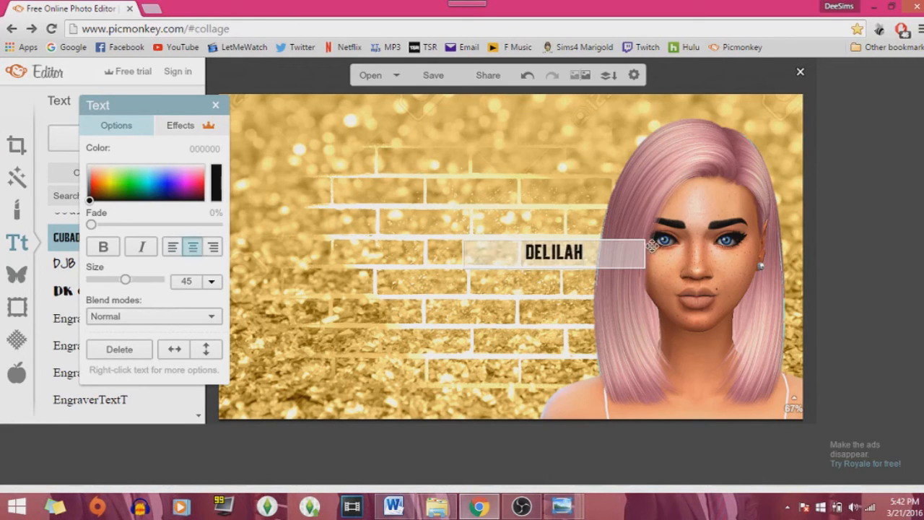
click(515, 282)
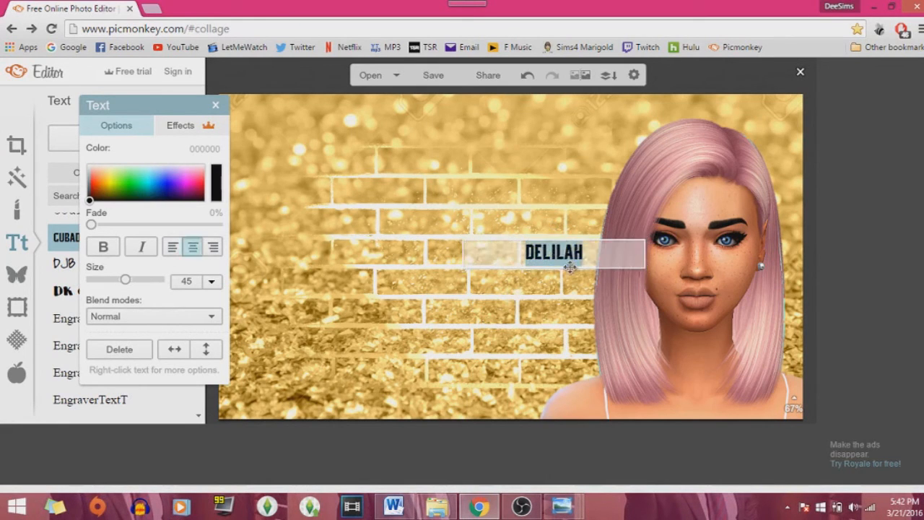
drag(561, 268, 528, 378)
drag(581, 296, 449, 256)
click(432, 162)
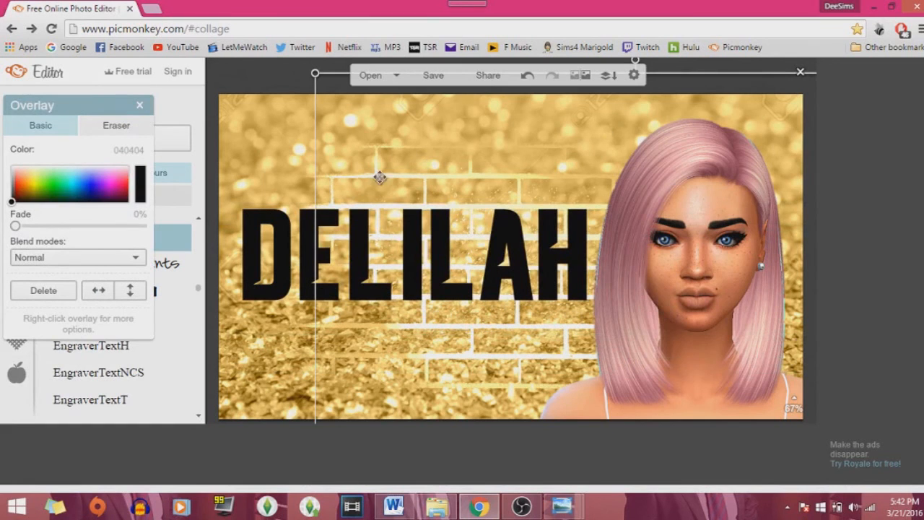
click(140, 105)
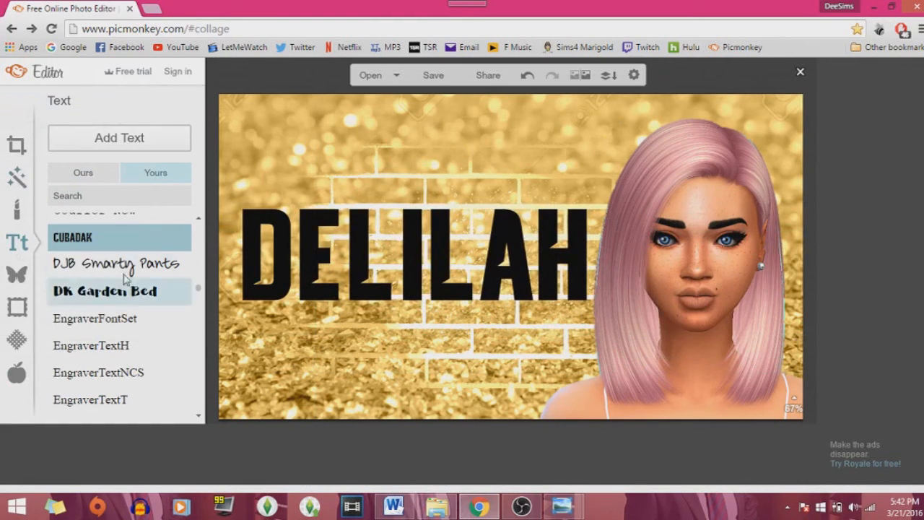
Step: Try the DJB Smarty Pants font on the DELILAH text and move the text down and right
click(464, 268)
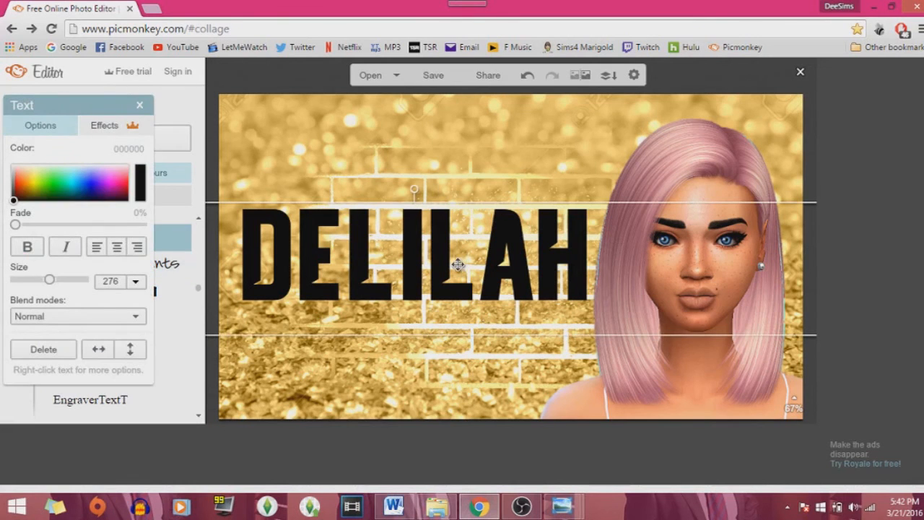
drag(72, 118, 283, 418)
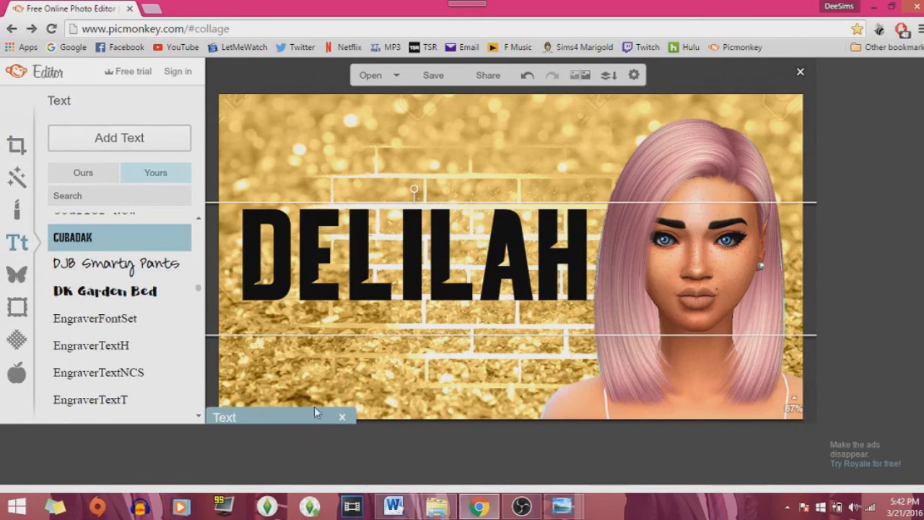
click(121, 266)
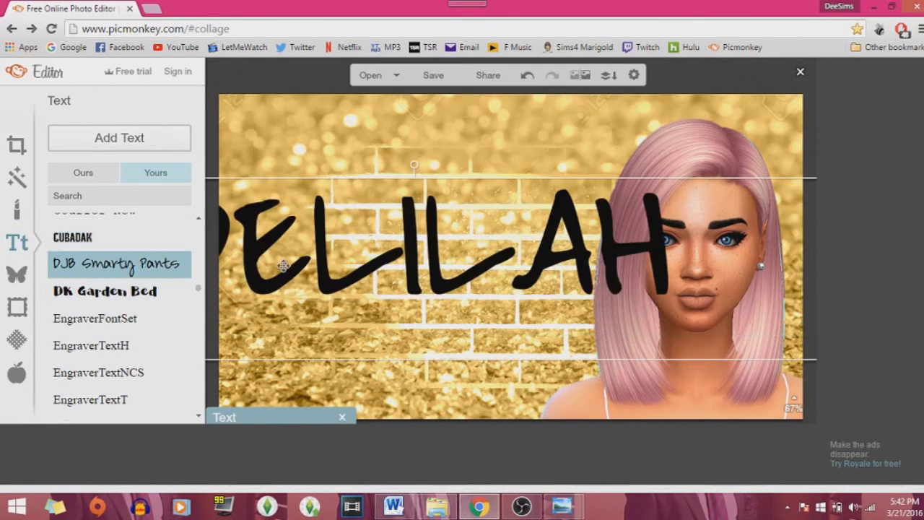
drag(329, 256, 410, 309)
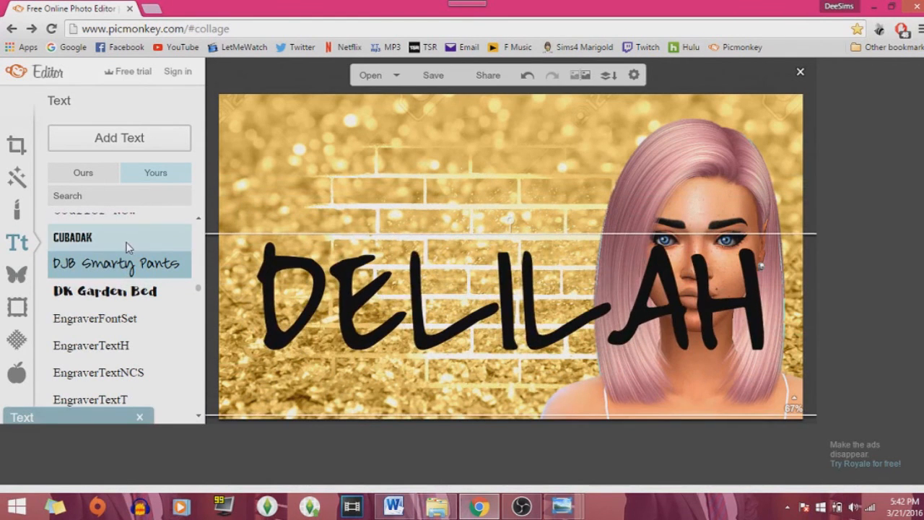
Step: Set the DELILAH text to the CUBADAK font and place it across the bricks beside the Sim
click(108, 237)
drag(466, 321, 381, 284)
drag(353, 231, 353, 219)
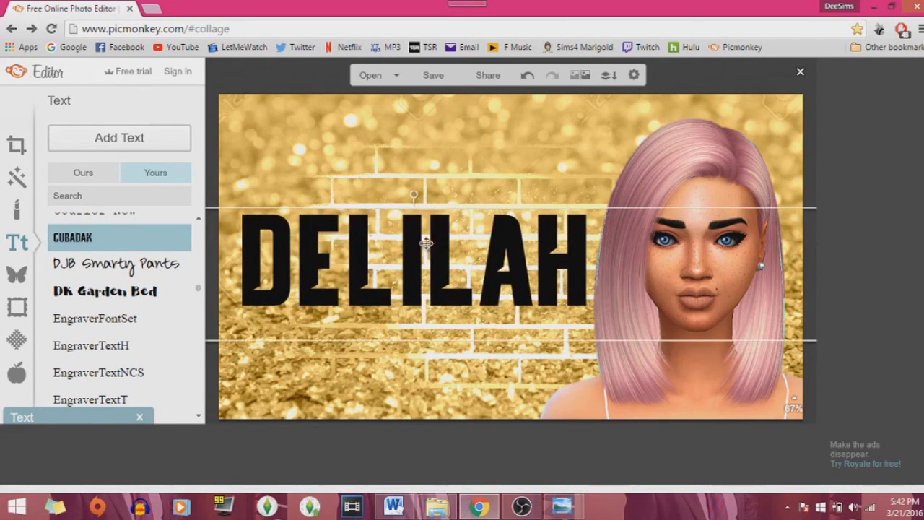
Step: Add The_Sims_4_Logo.png from the ChannelStuff folder on the Desktop as a custom overlay
click(357, 152)
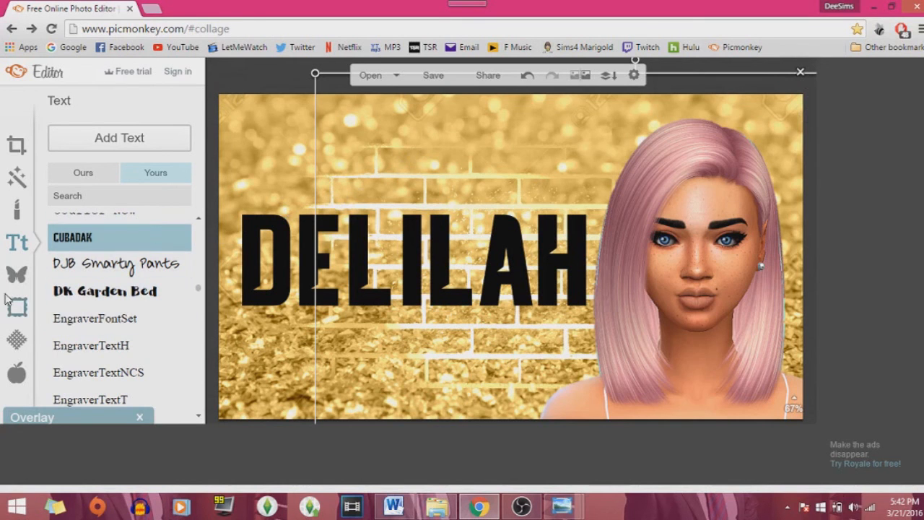
click(16, 273)
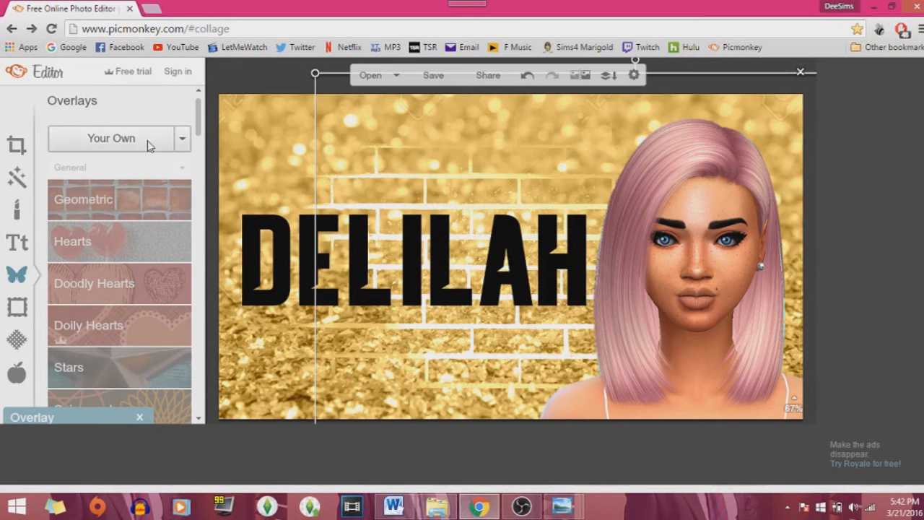
click(139, 417)
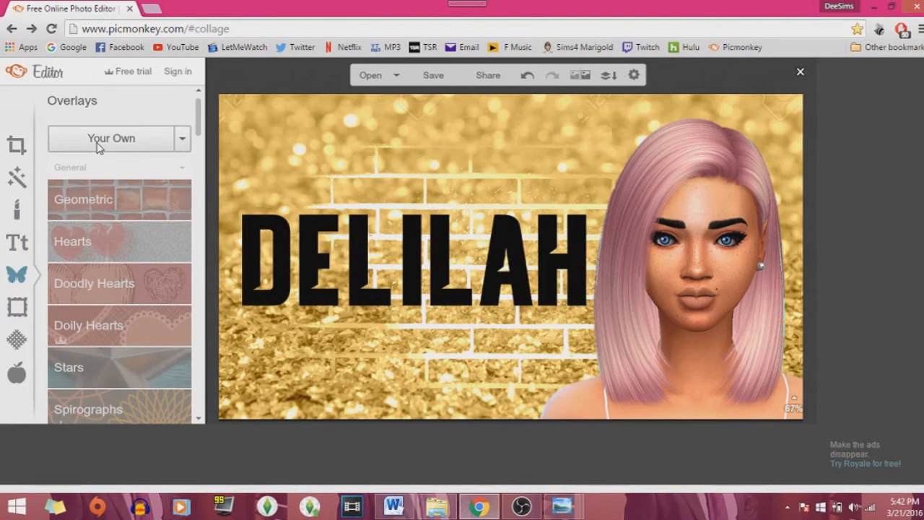
click(99, 145)
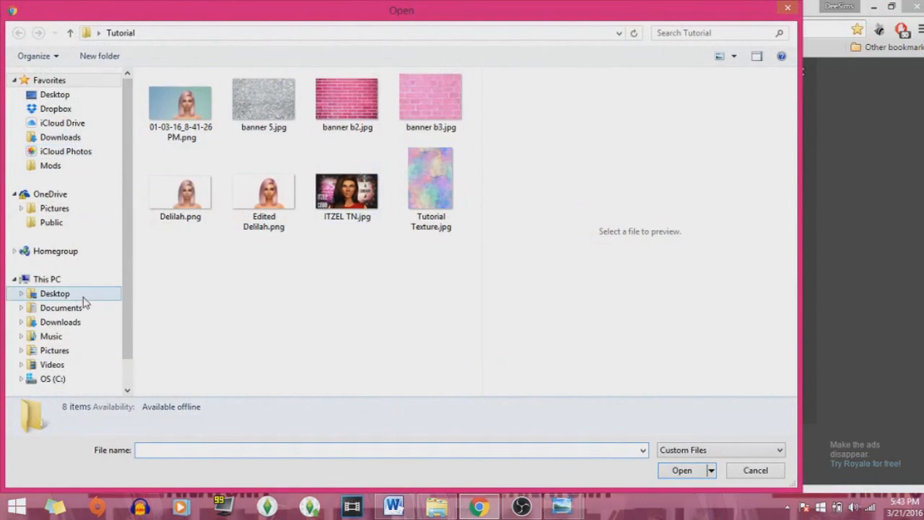
click(54, 293)
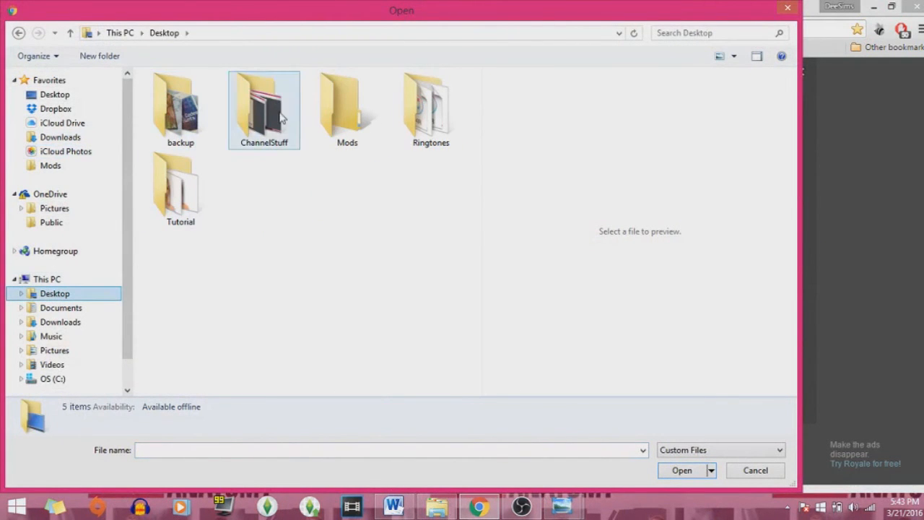
double_click(278, 139)
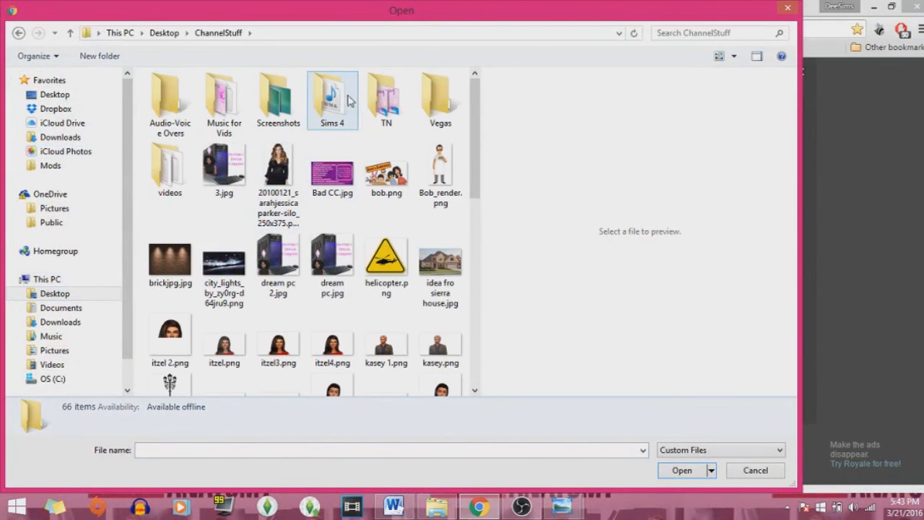
scroll(393, 231, down, 5)
scroll(393, 240, down, 1)
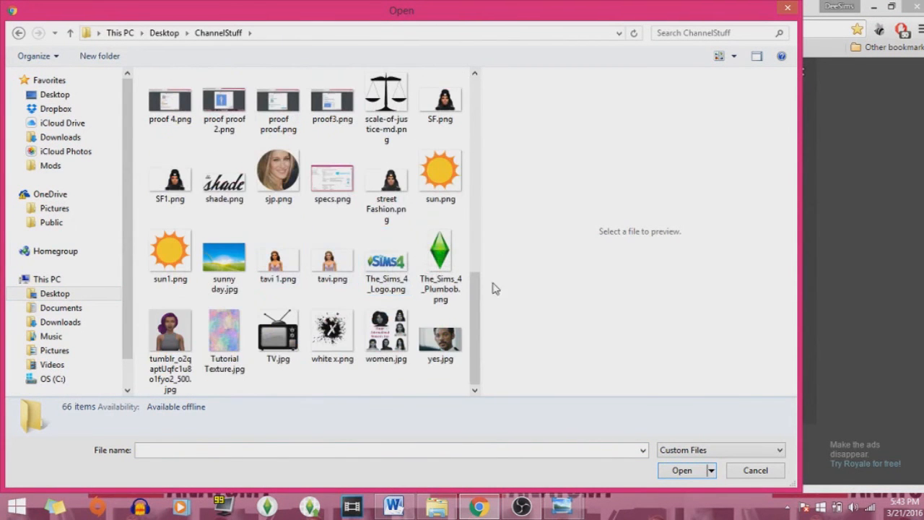
click(390, 276)
double_click(390, 275)
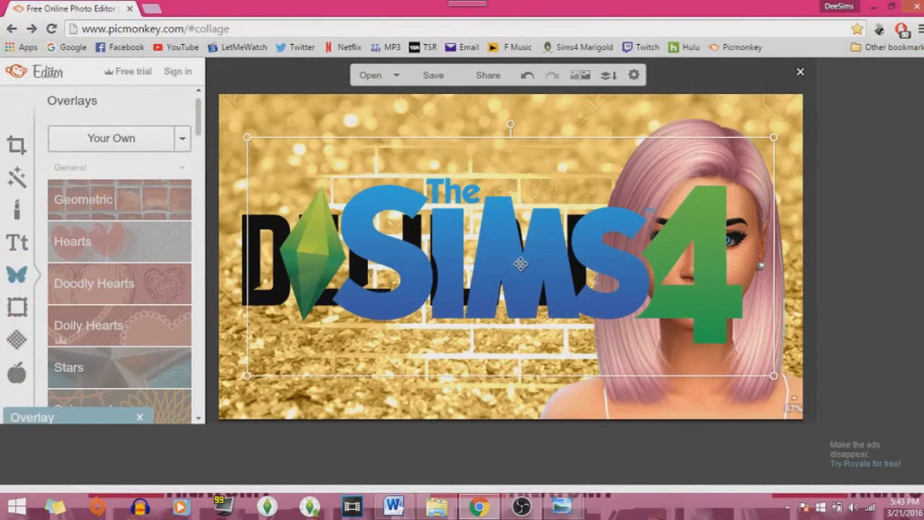
Step: Shrink the Sims 4 logo to about half the width of the DELILAH text and place it above the word
drag(469, 303, 406, 242)
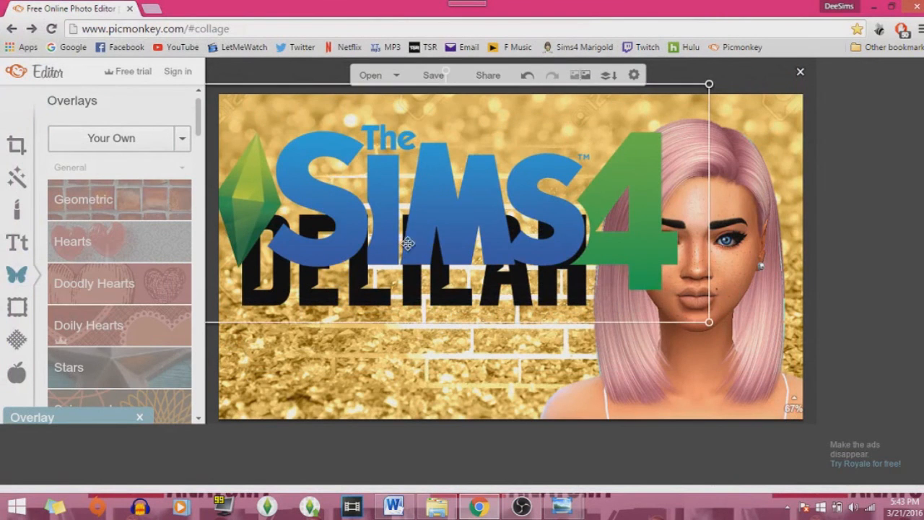
drag(527, 322, 397, 171)
drag(449, 116, 408, 161)
Step: Recolour the Sims 4 logo white (ffffff) with the Add blend mode and adjust its position above DELILAH
click(67, 425)
click(78, 215)
click(74, 196)
drag(446, 178, 456, 179)
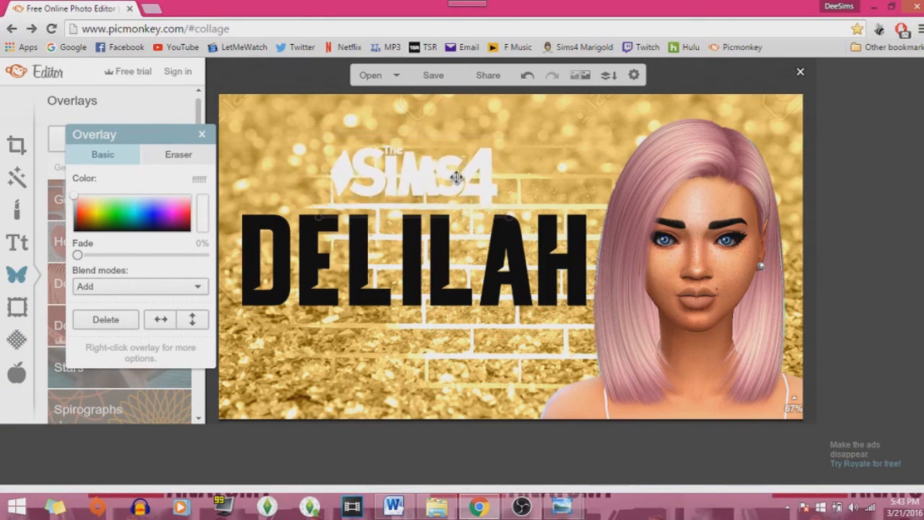
click(445, 405)
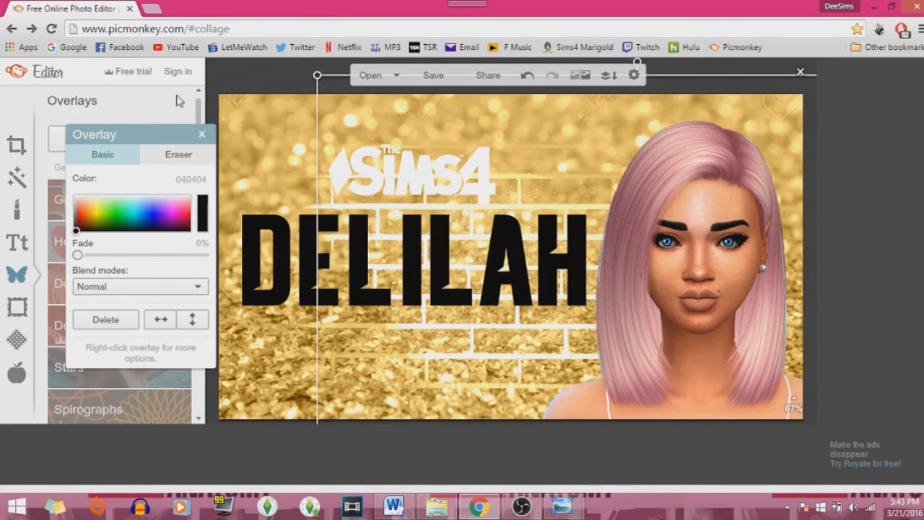
click(202, 133)
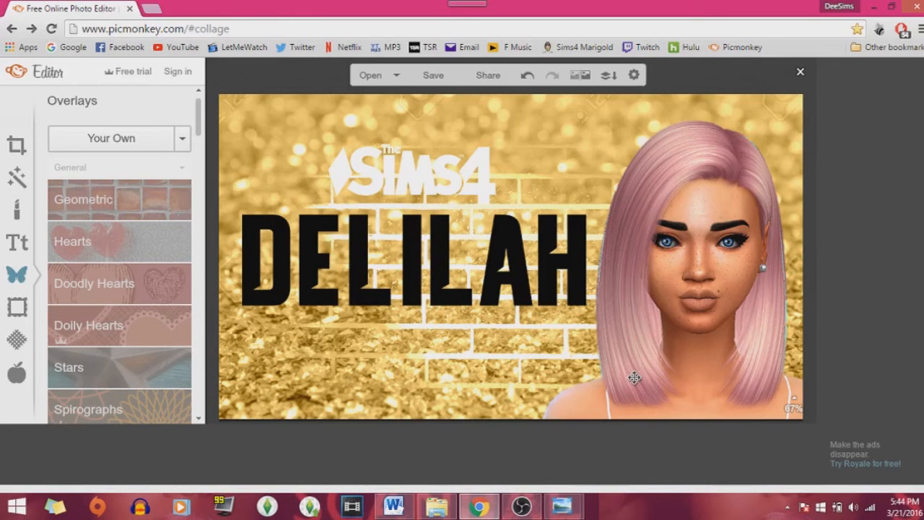
click(434, 75)
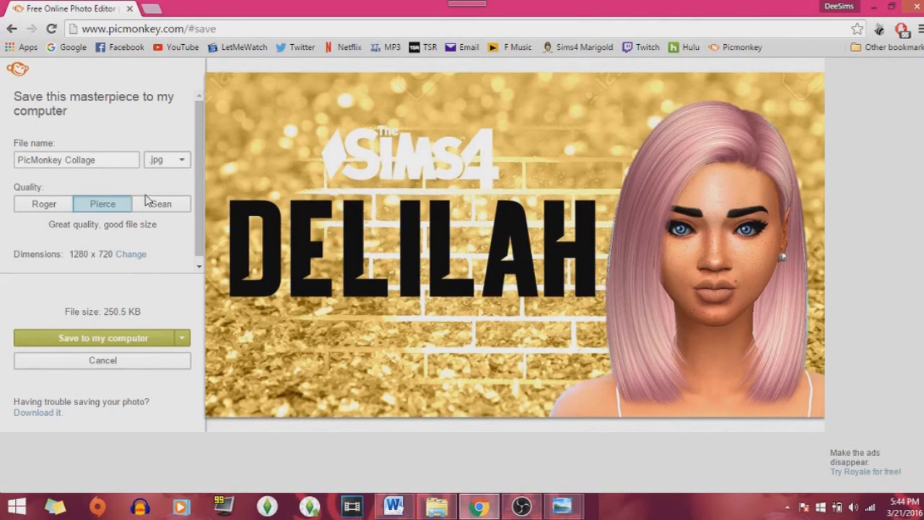
click(154, 206)
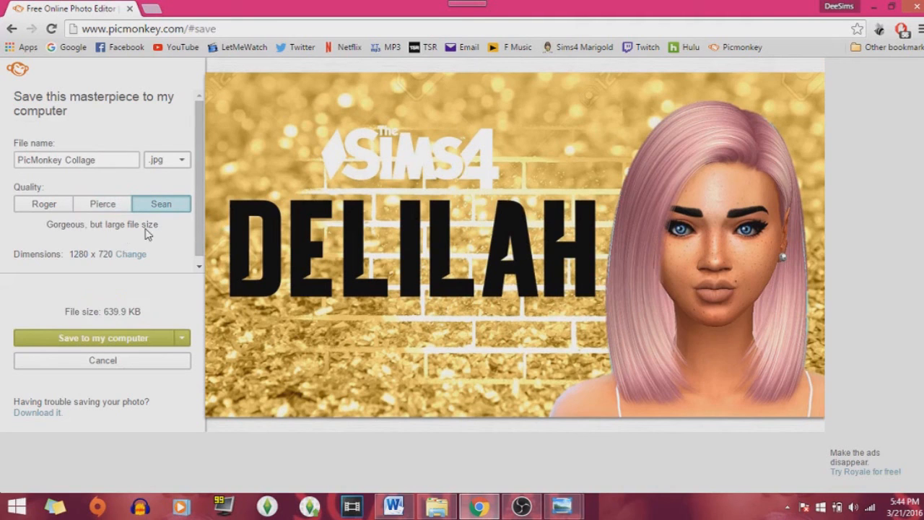
click(108, 161)
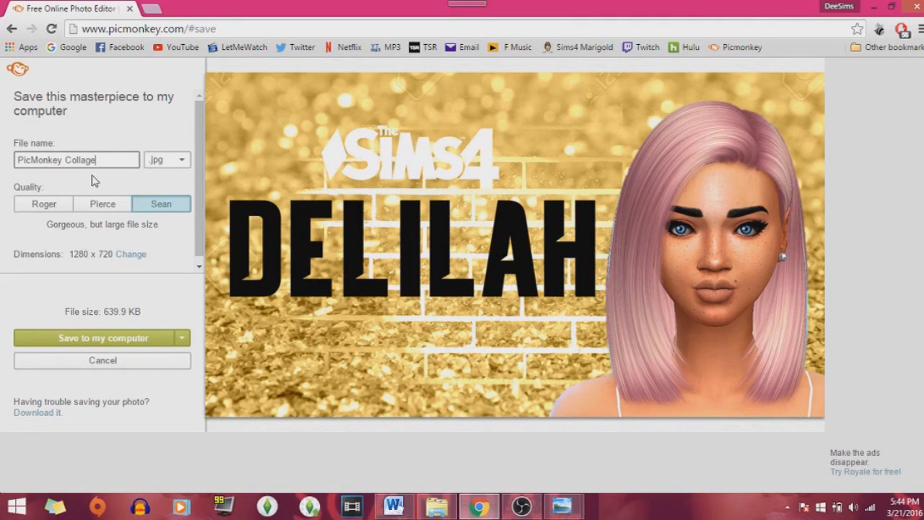
click(127, 361)
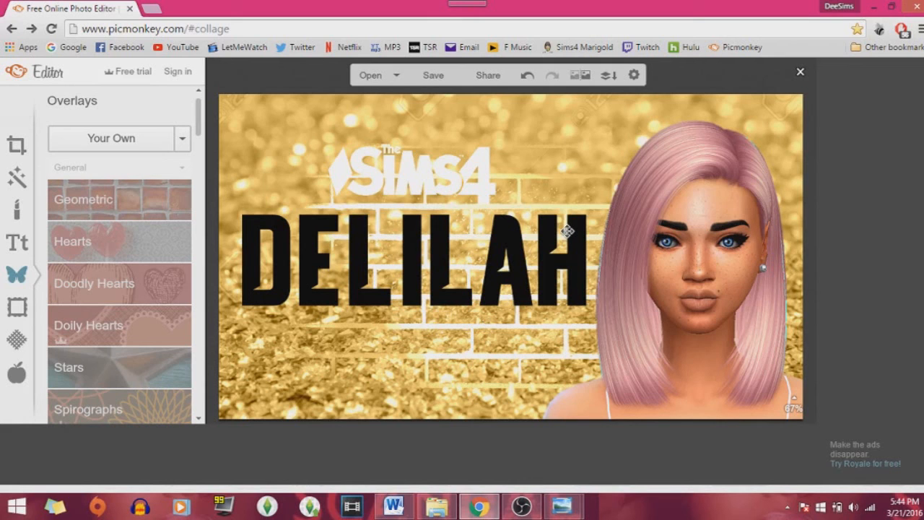
Step: Add a black rectangle from the Geometric overlays and place it below the DELILAH text
click(108, 213)
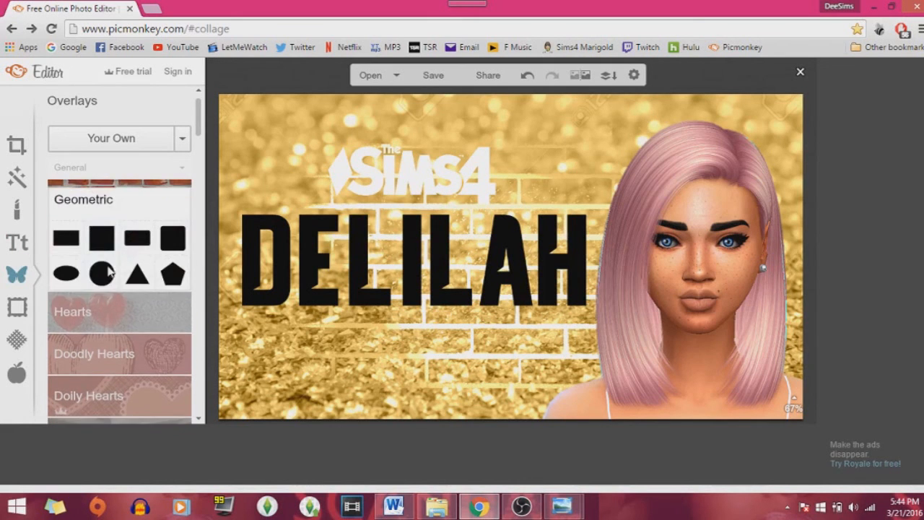
click(116, 329)
click(110, 216)
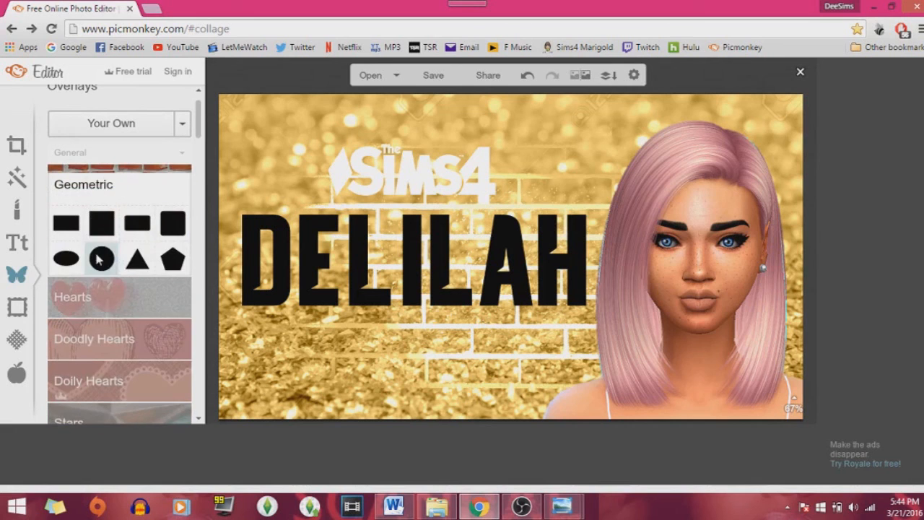
click(70, 229)
drag(543, 233, 554, 354)
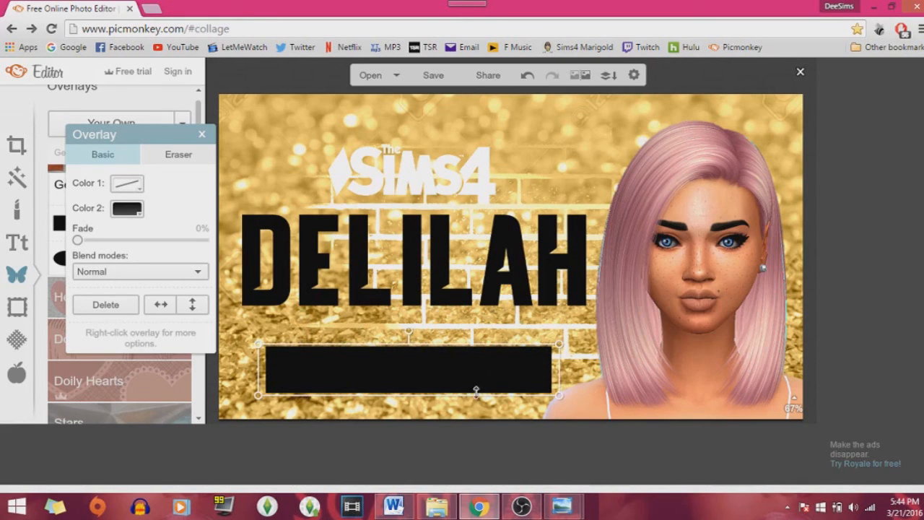
Step: Flatten the black rectangle into a thin line directly under DELILAH and stretch it to the word's full width
click(390, 335)
click(429, 384)
drag(429, 383, 409, 312)
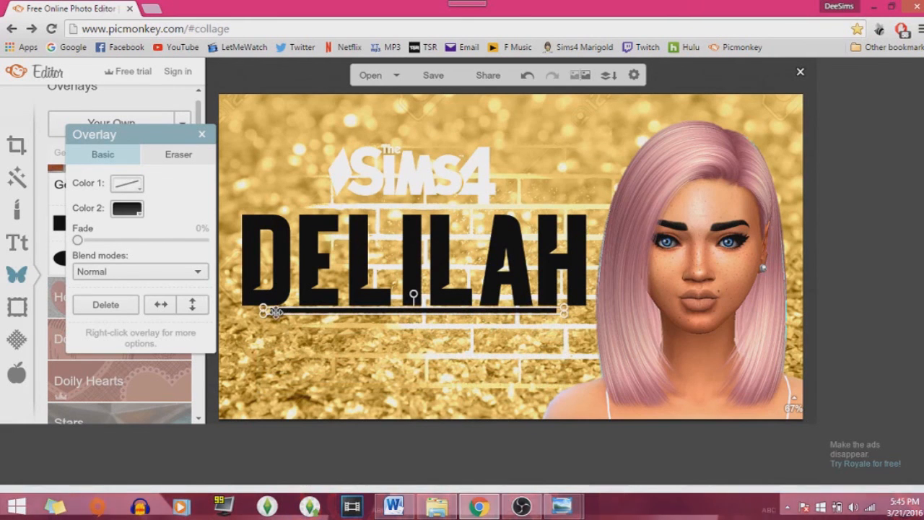
drag(263, 311, 236, 320)
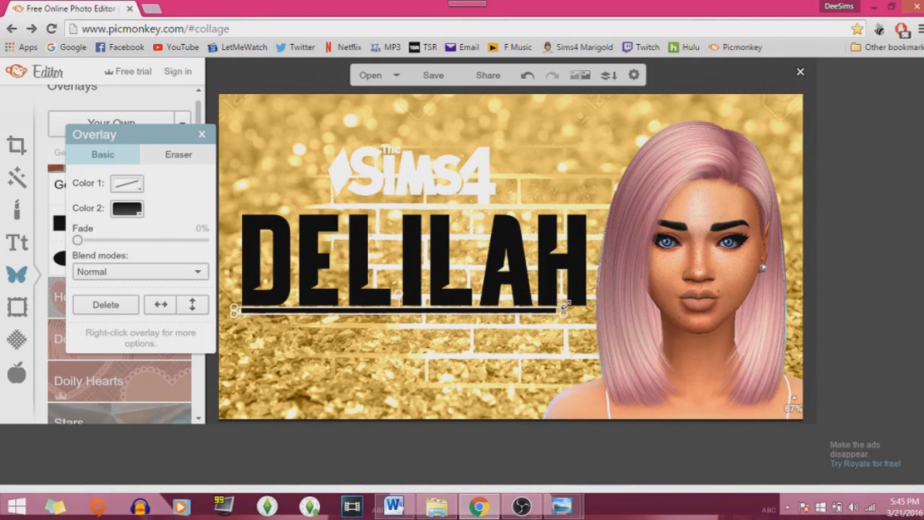
drag(564, 310, 593, 313)
click(480, 351)
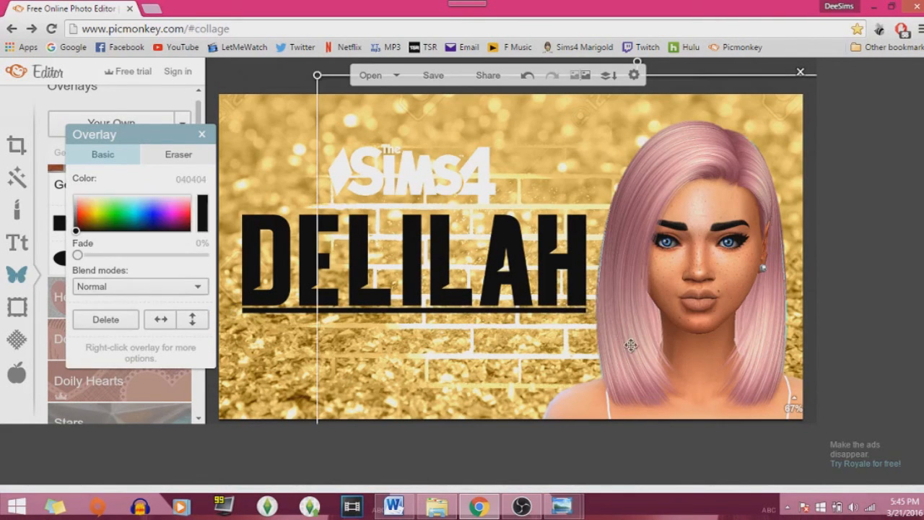
click(301, 415)
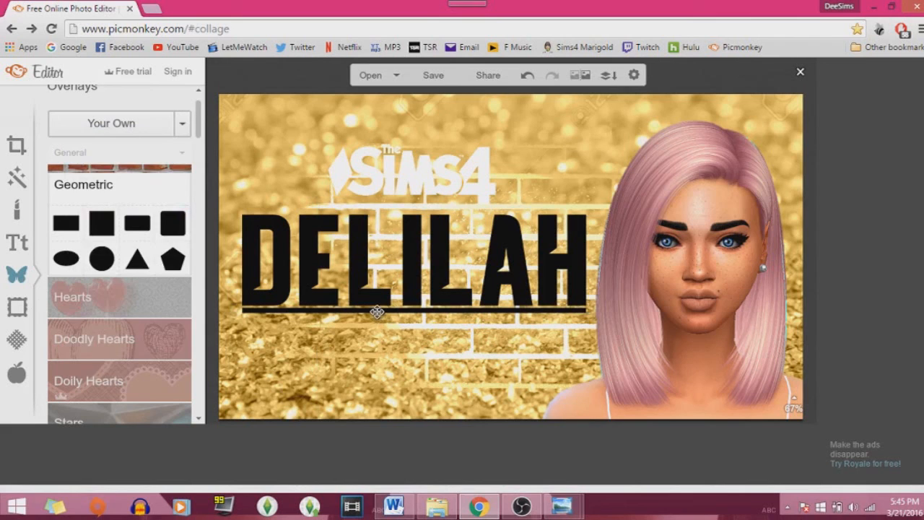
Step: Duplicate the line under DELILAH and place the copy directly above the word, aligned with its ends
click(376, 312)
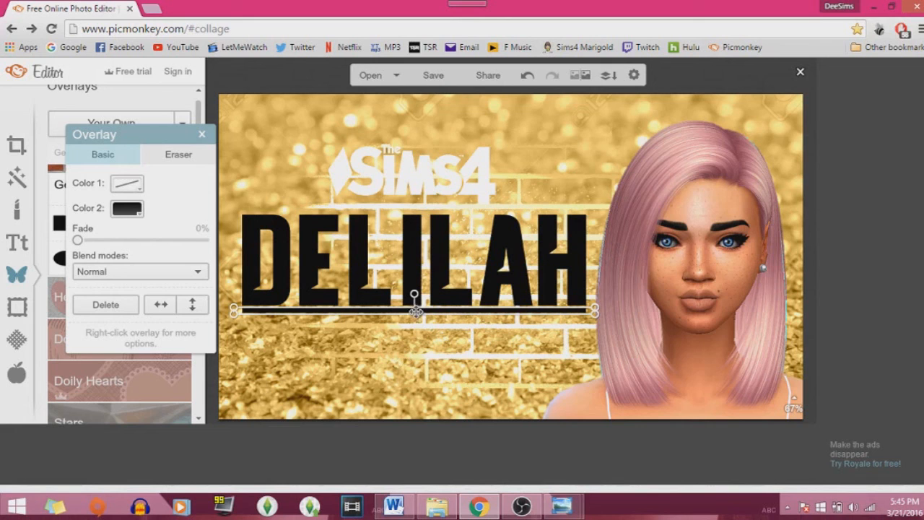
drag(415, 312, 415, 321)
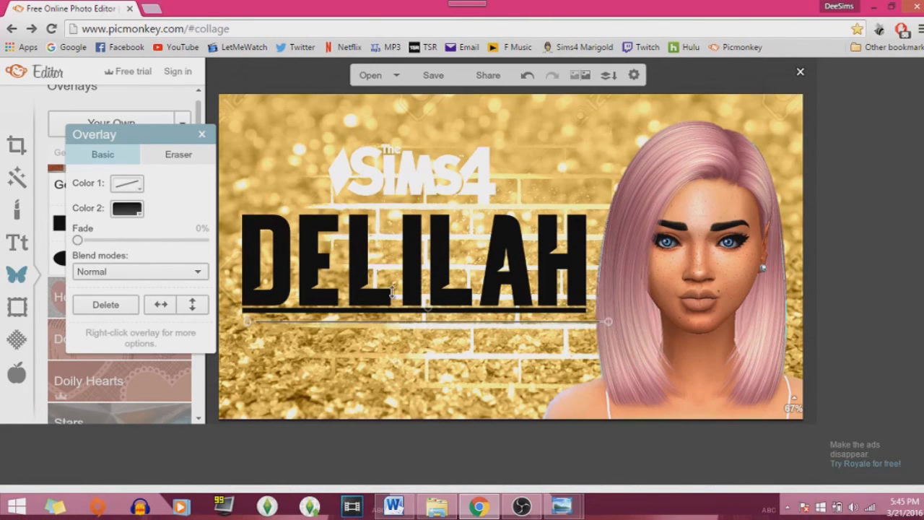
click(365, 321)
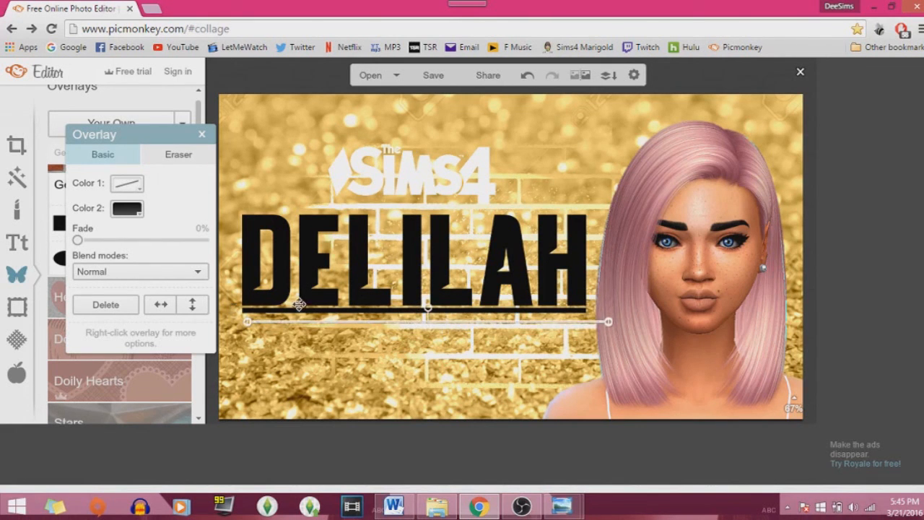
key(ctrl+z)
drag(332, 325, 318, 209)
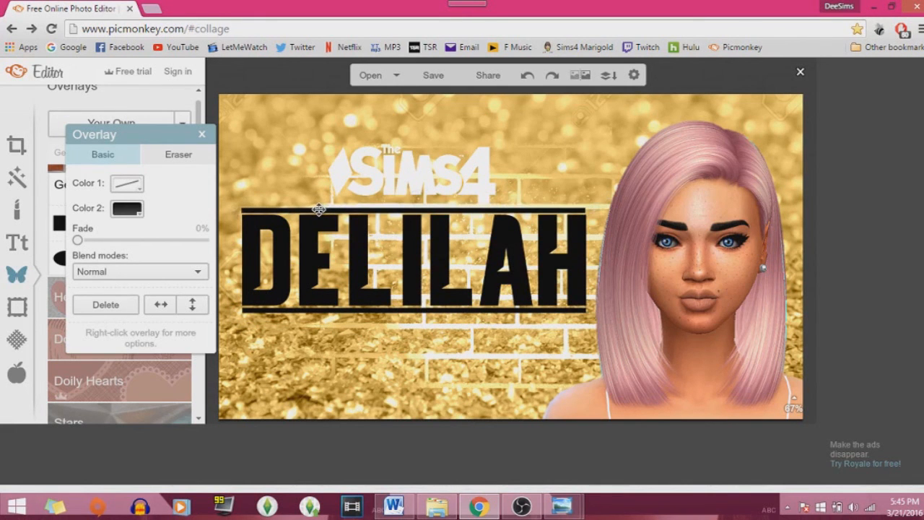
Step: Move the white Sims 4 logo slightly down, closer to the line above DELILAH
click(376, 384)
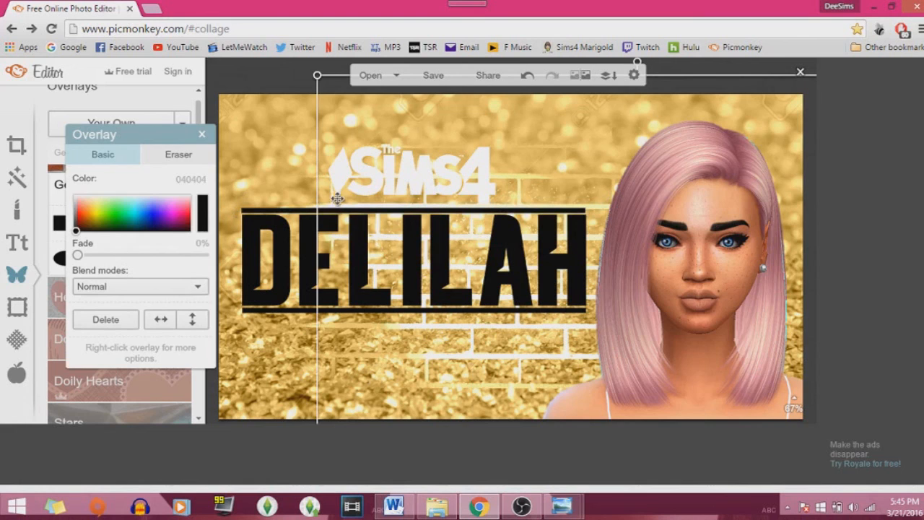
click(257, 140)
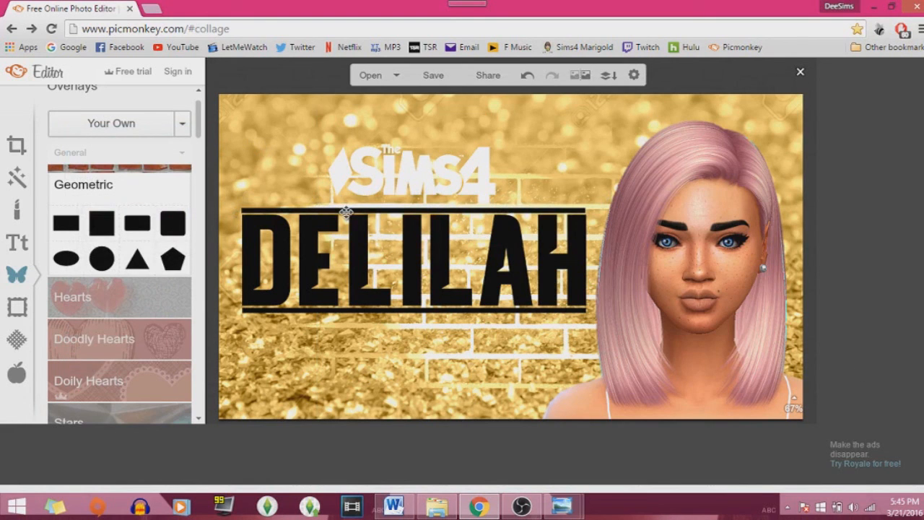
mouse_move(375, 177)
mouse_down()
mouse_move(375, 348)
mouse_move(328, 376)
mouse_move(286, 381)
mouse_move(384, 179)
mouse_move(377, 186)
mouse_up()
Step: Switch to File Explorer, preview Tutorial Texture.jpg and banner 5.jpg in the Tutorial folder, and return to the thumbnail in PicMonkey
click(436, 505)
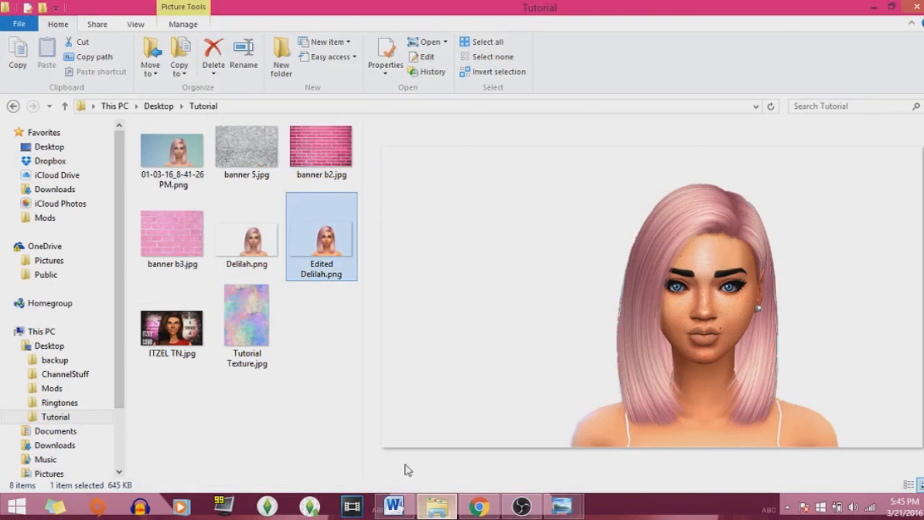
click(263, 330)
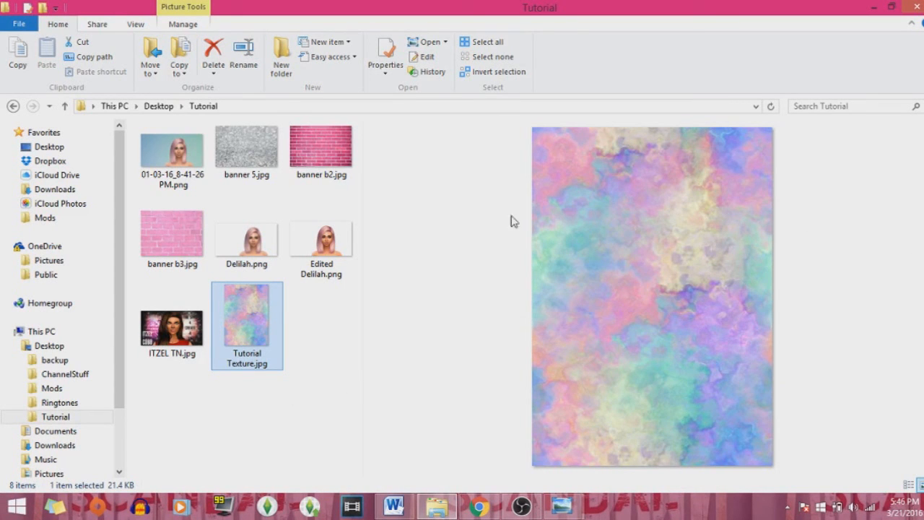
click(249, 164)
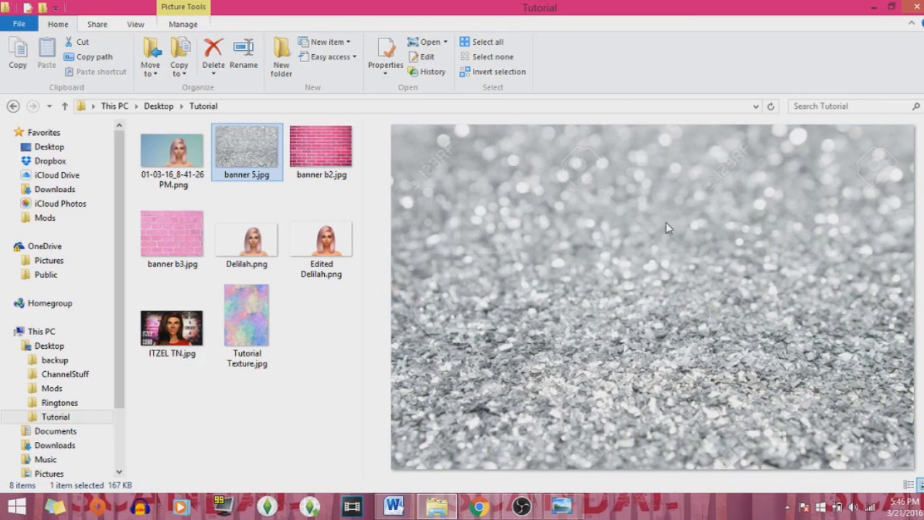
mouse_move(574, 509)
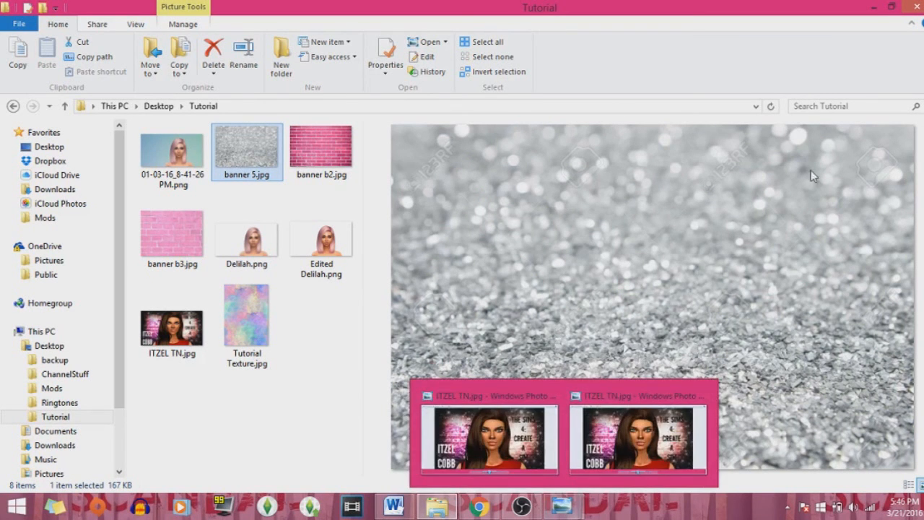
mouse_move(540, 510)
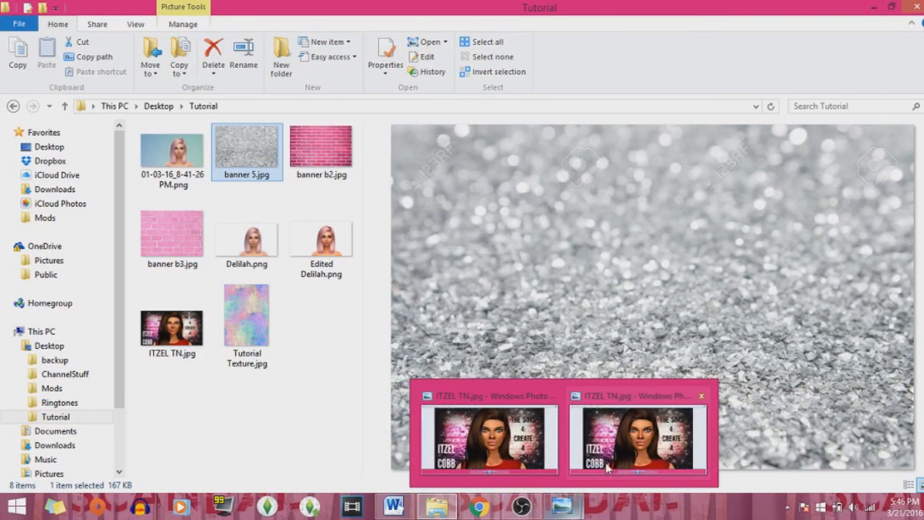
click(483, 510)
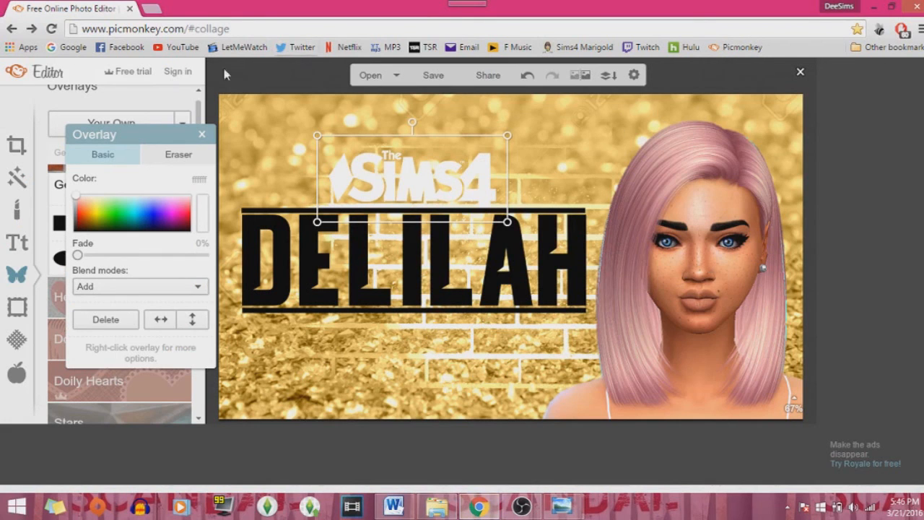
click(203, 134)
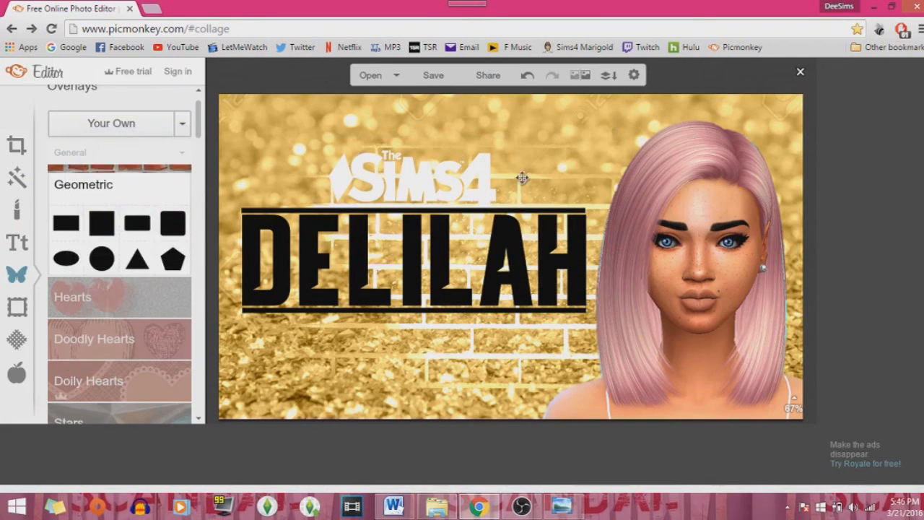